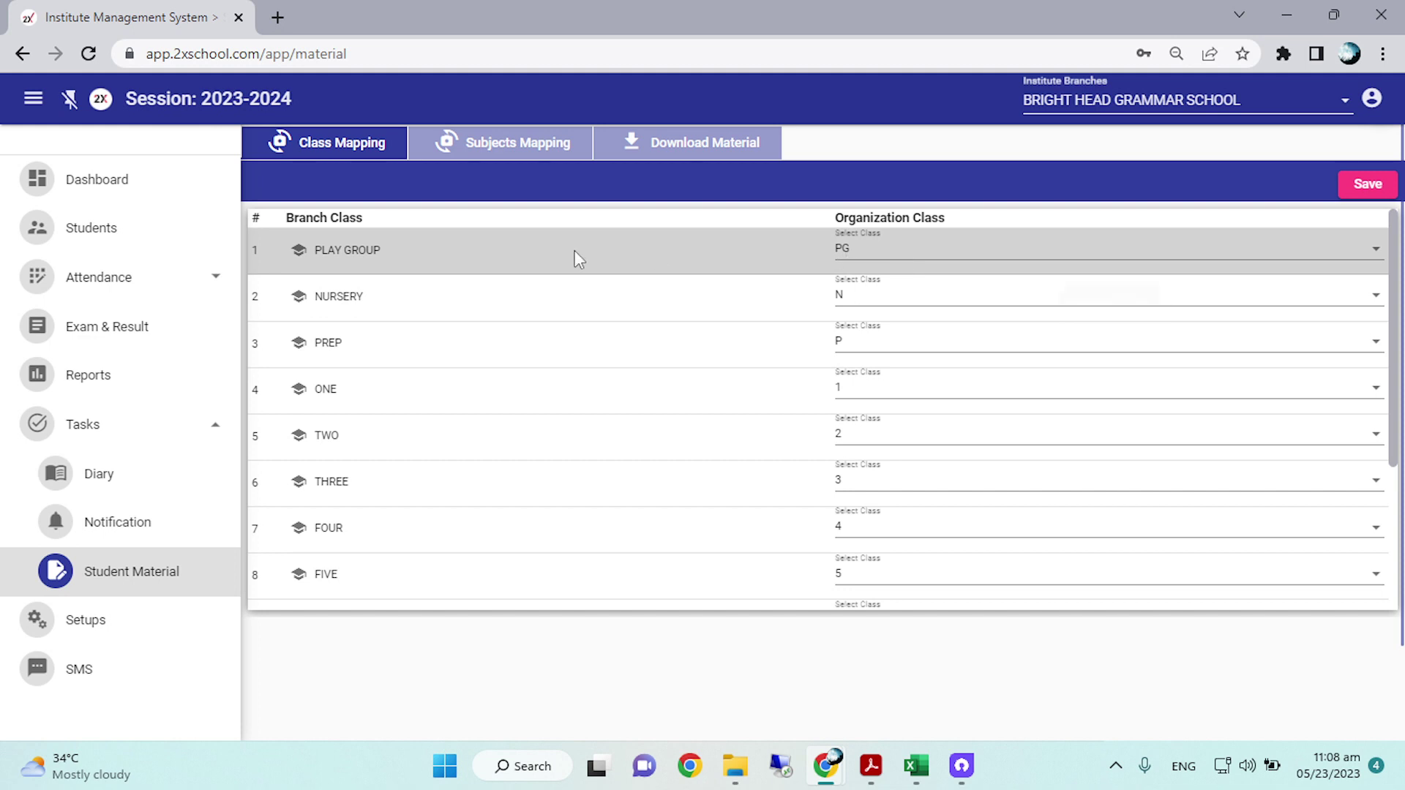
Step: Map the branch classes PLAY GROUP, NURSERY and PREP to the organization classes PG, N and P
left_click(903, 249)
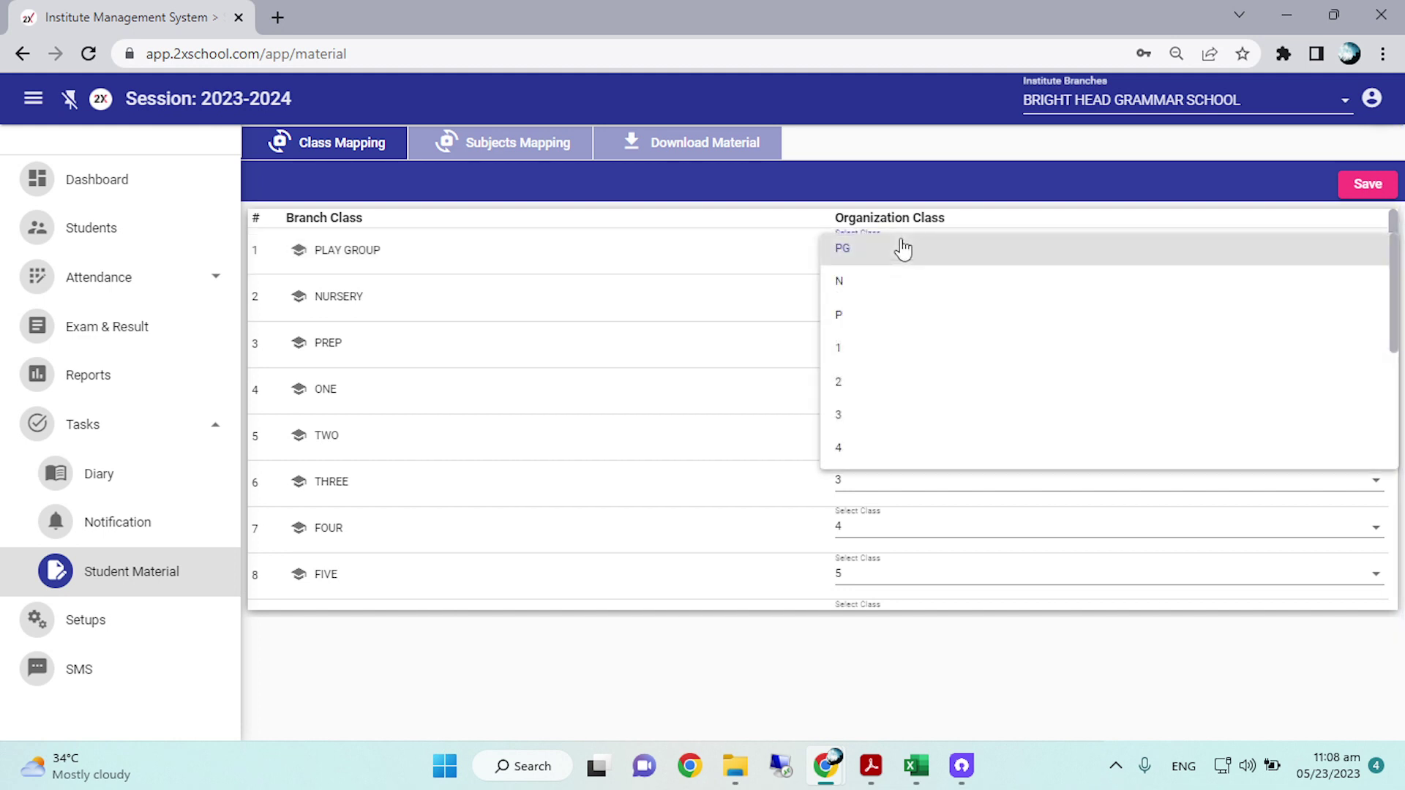
left_click(849, 264)
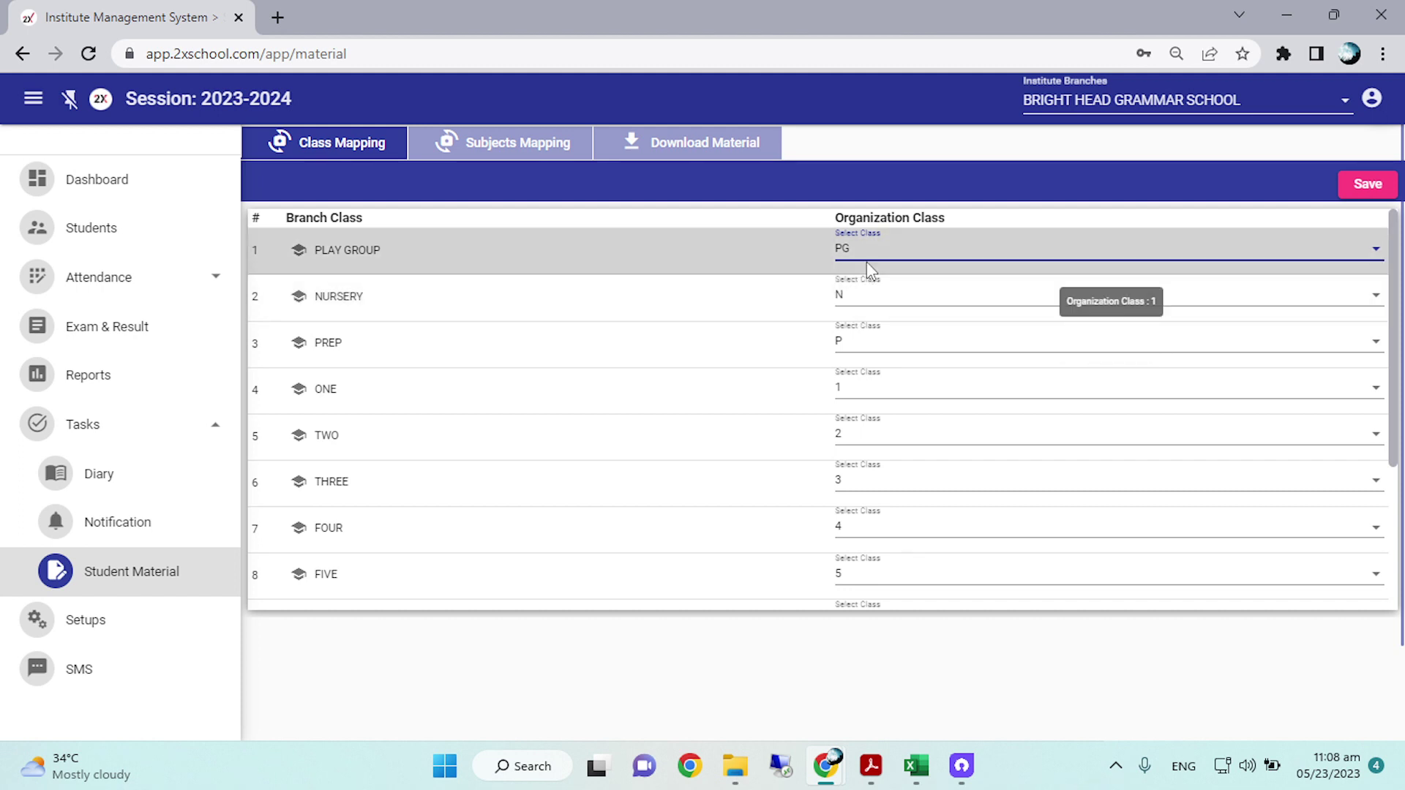
left_click(867, 301)
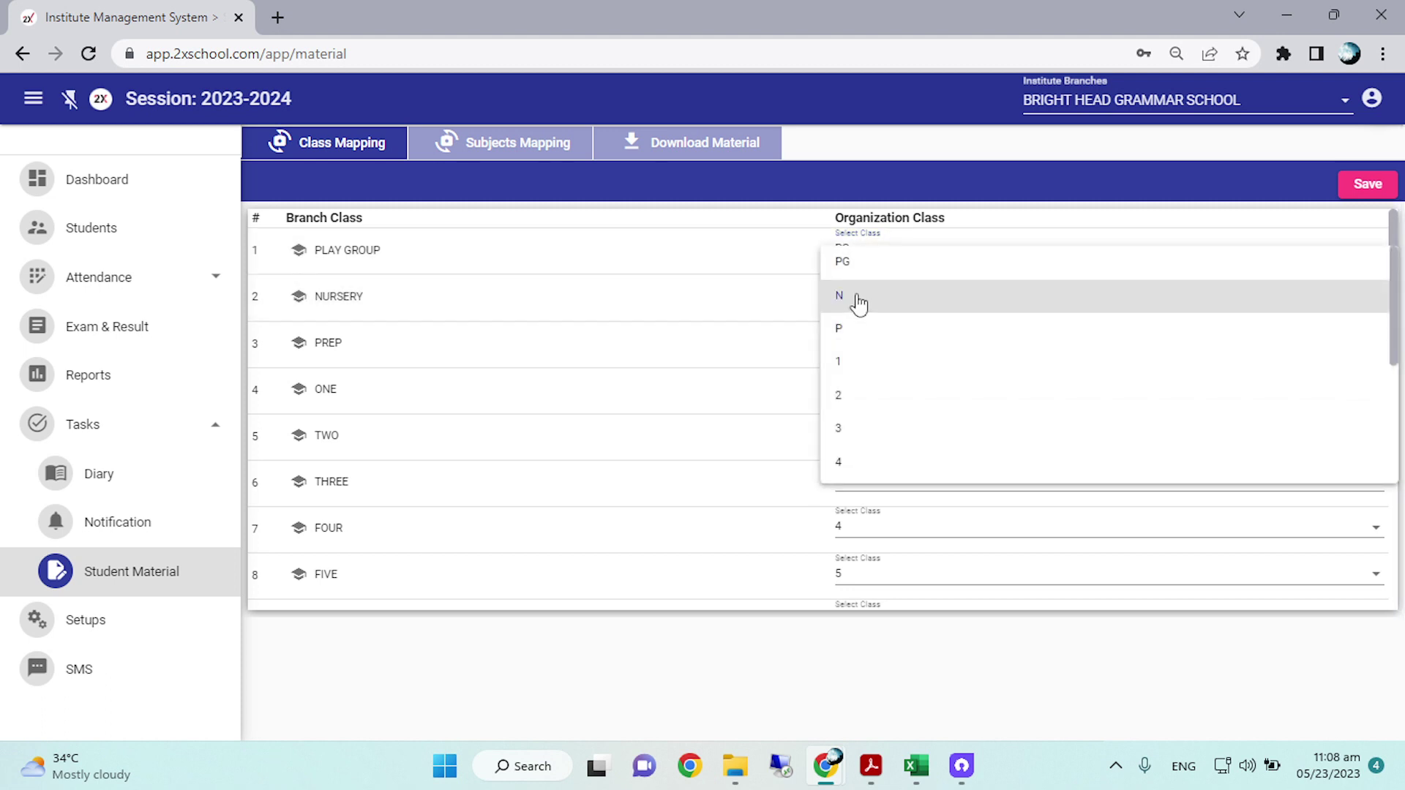
left_click(858, 304)
left_click(856, 350)
left_click(849, 338)
Step: Map the branch classes ONE, TWO, THREE, FOUR and FIVE to the organization classes 1, 2, 3, 4 and 5
left_click(852, 396)
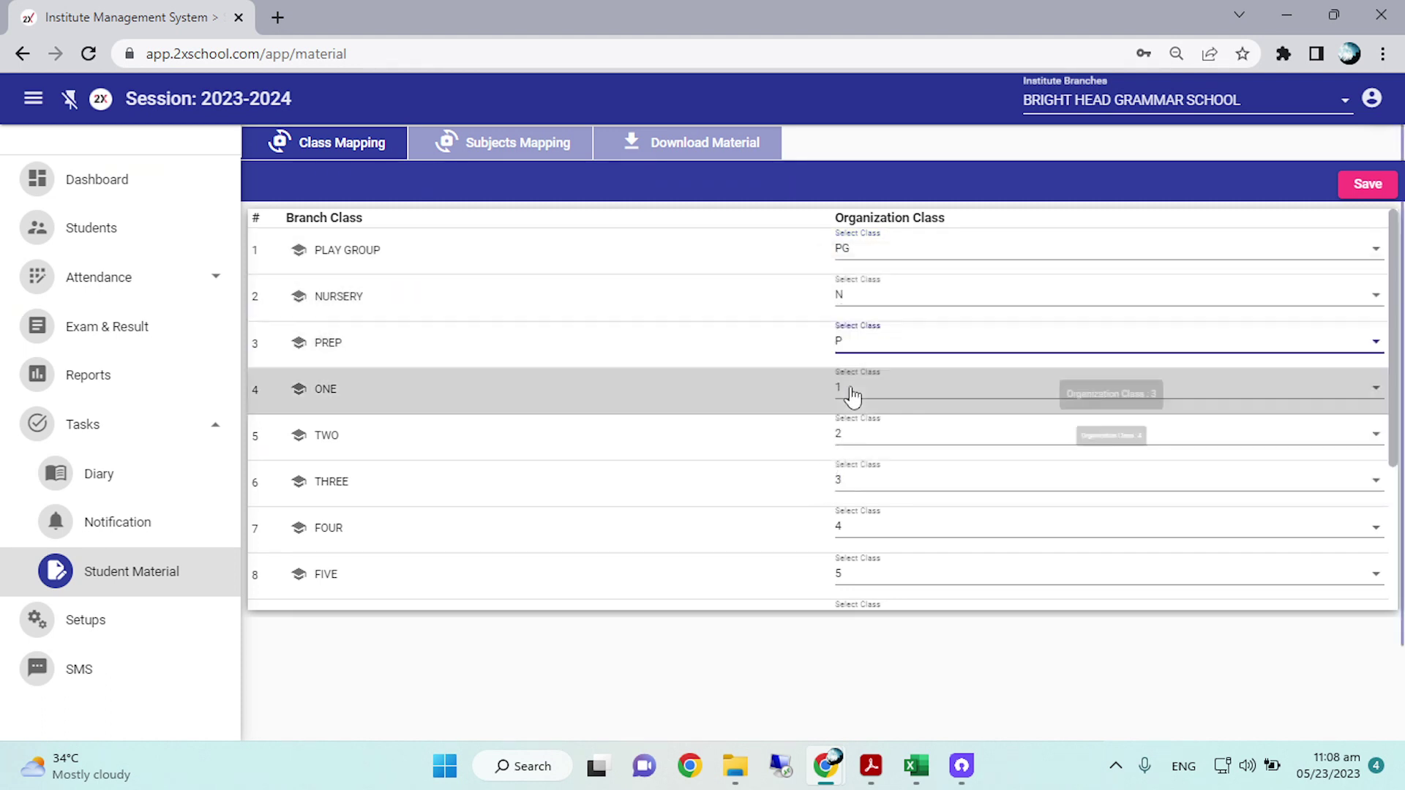
left_click(842, 399)
left_click(851, 448)
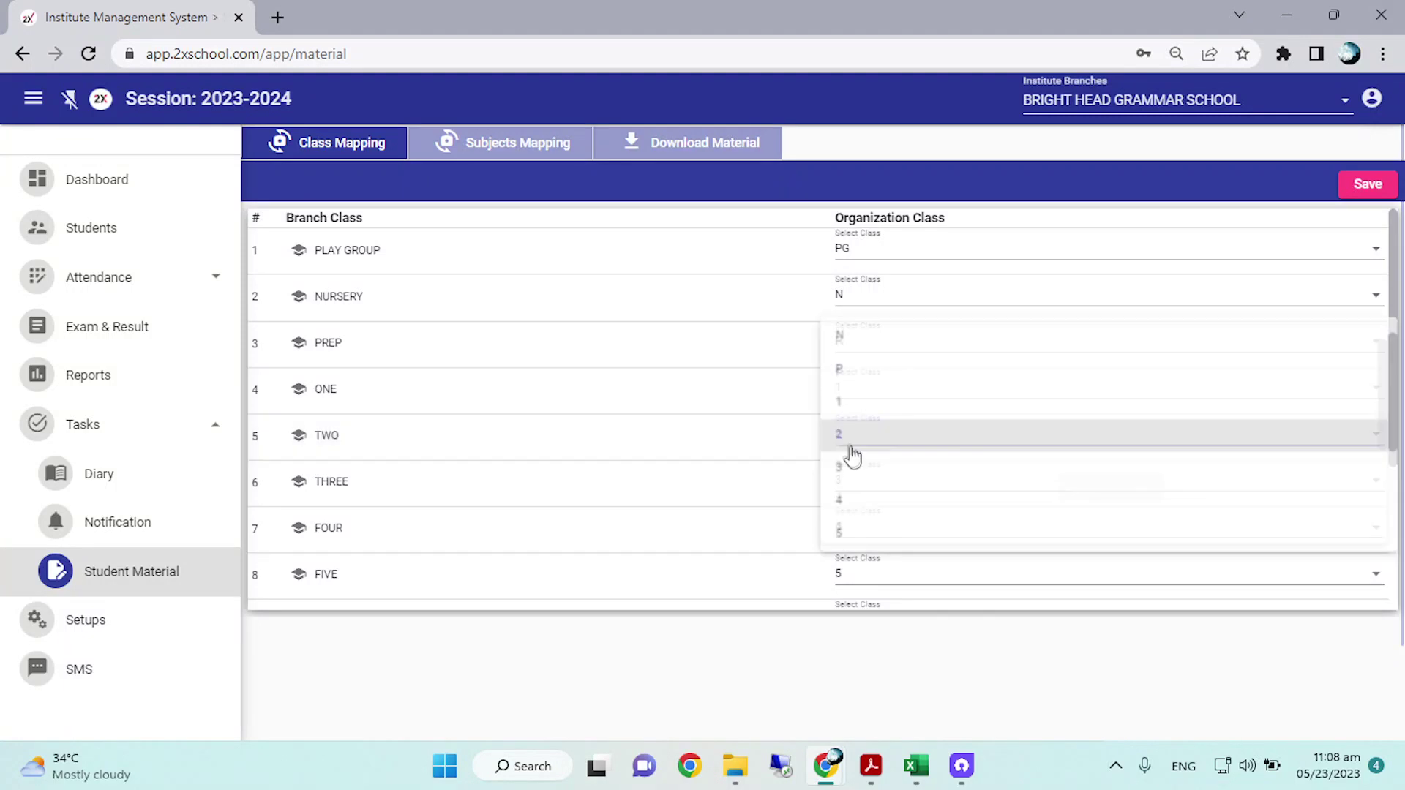
left_click(851, 448)
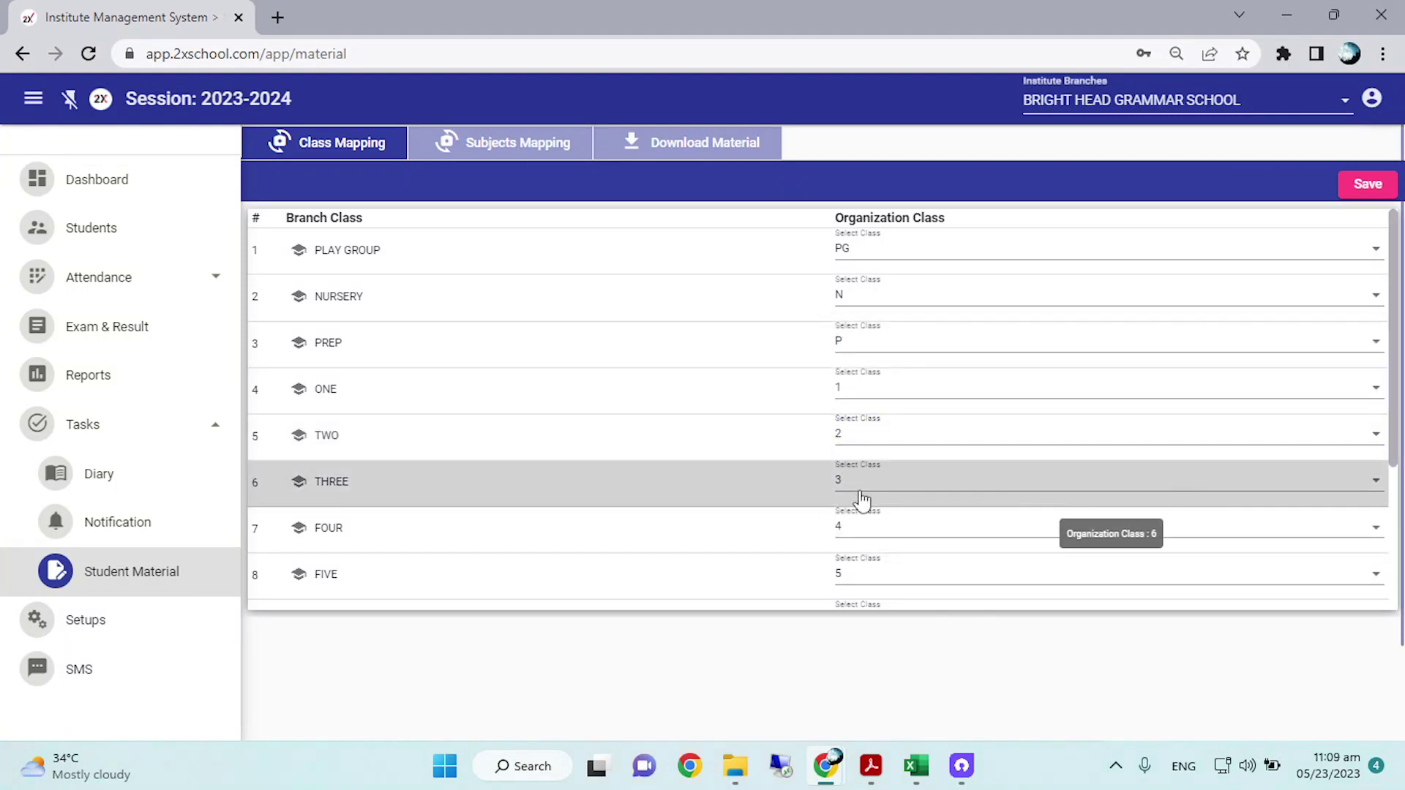
left_click(862, 500)
left_click(860, 502)
left_click(863, 529)
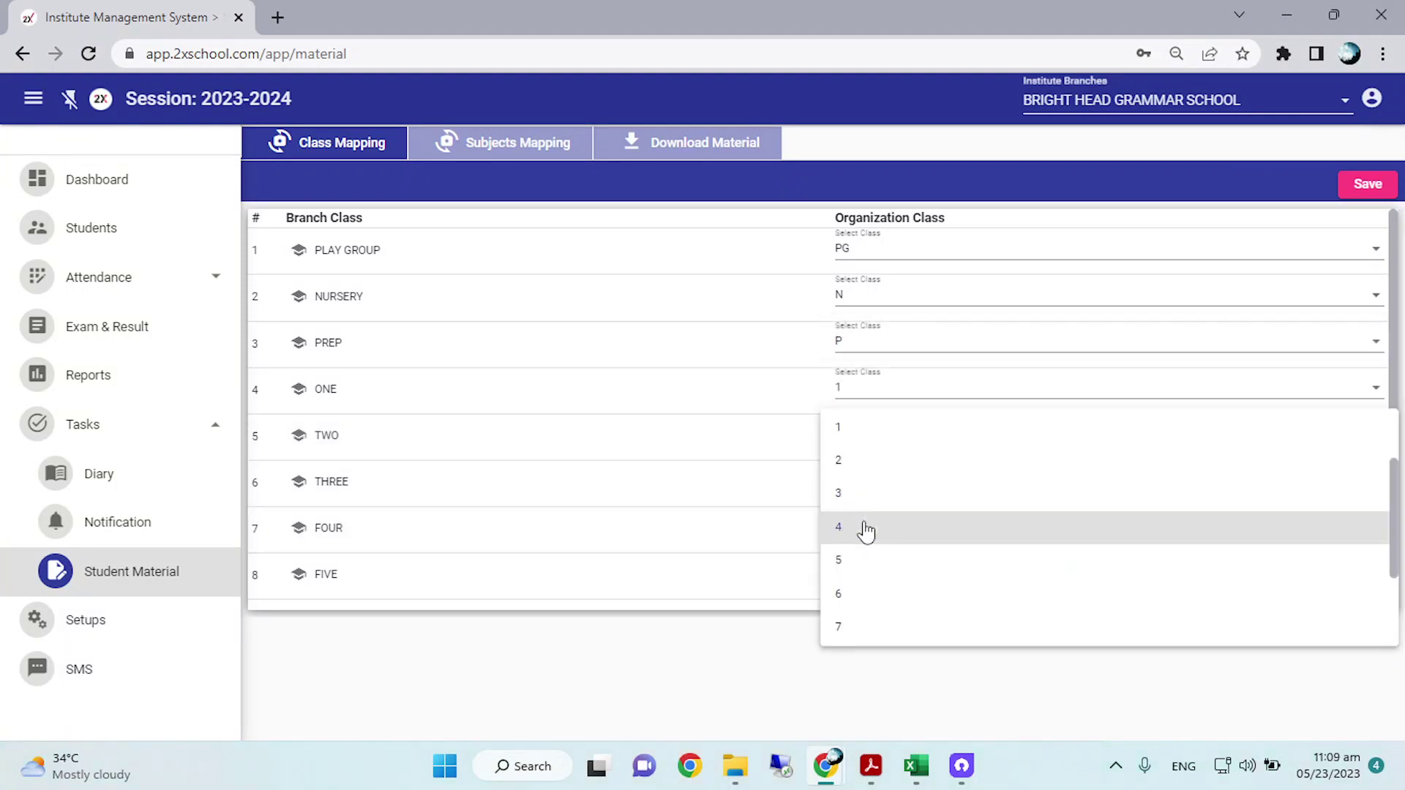
left_click(864, 530)
left_click(878, 574)
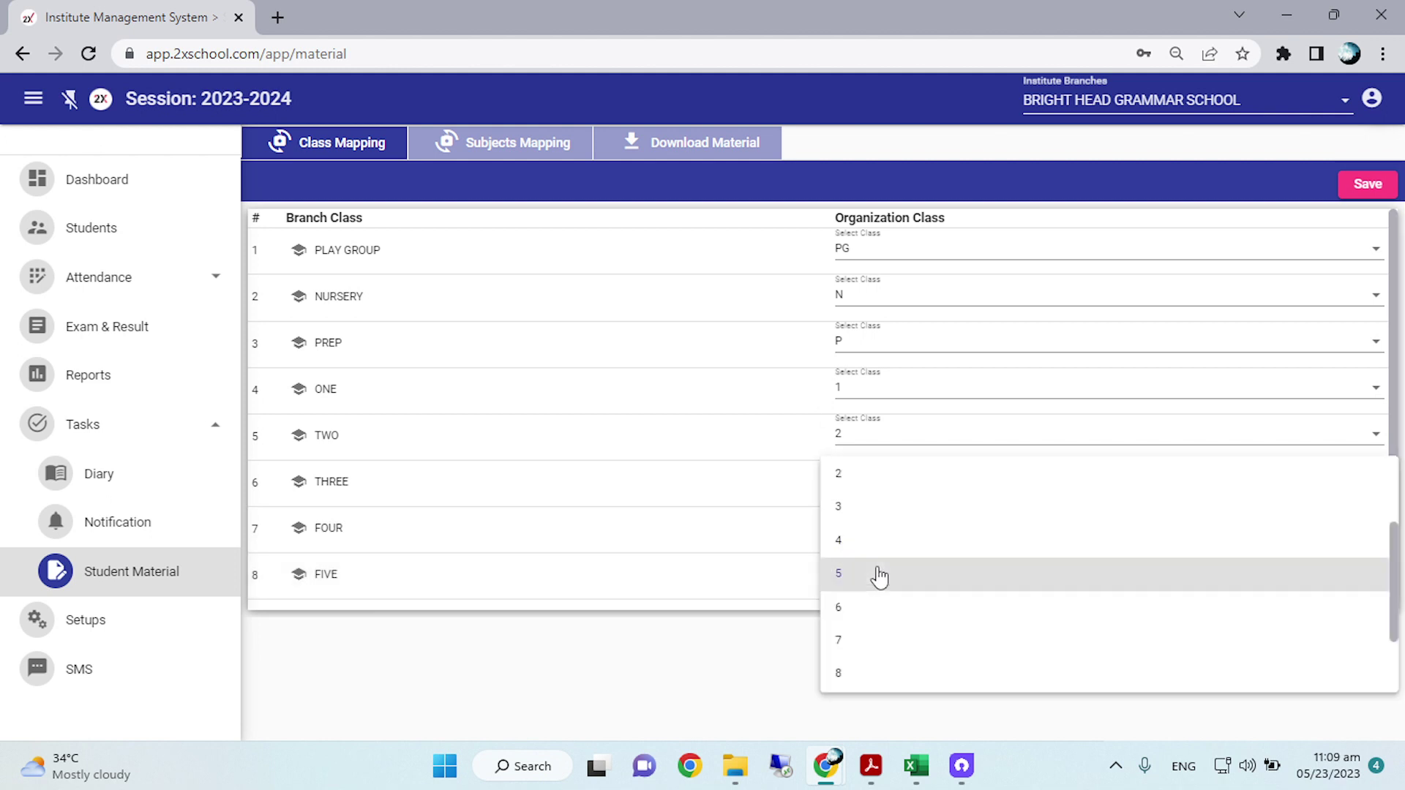
left_click(865, 578)
Step: Map the branch classes SIX and SEVEN to the organization classes 6 and 7
scroll(859, 578, "down", 2)
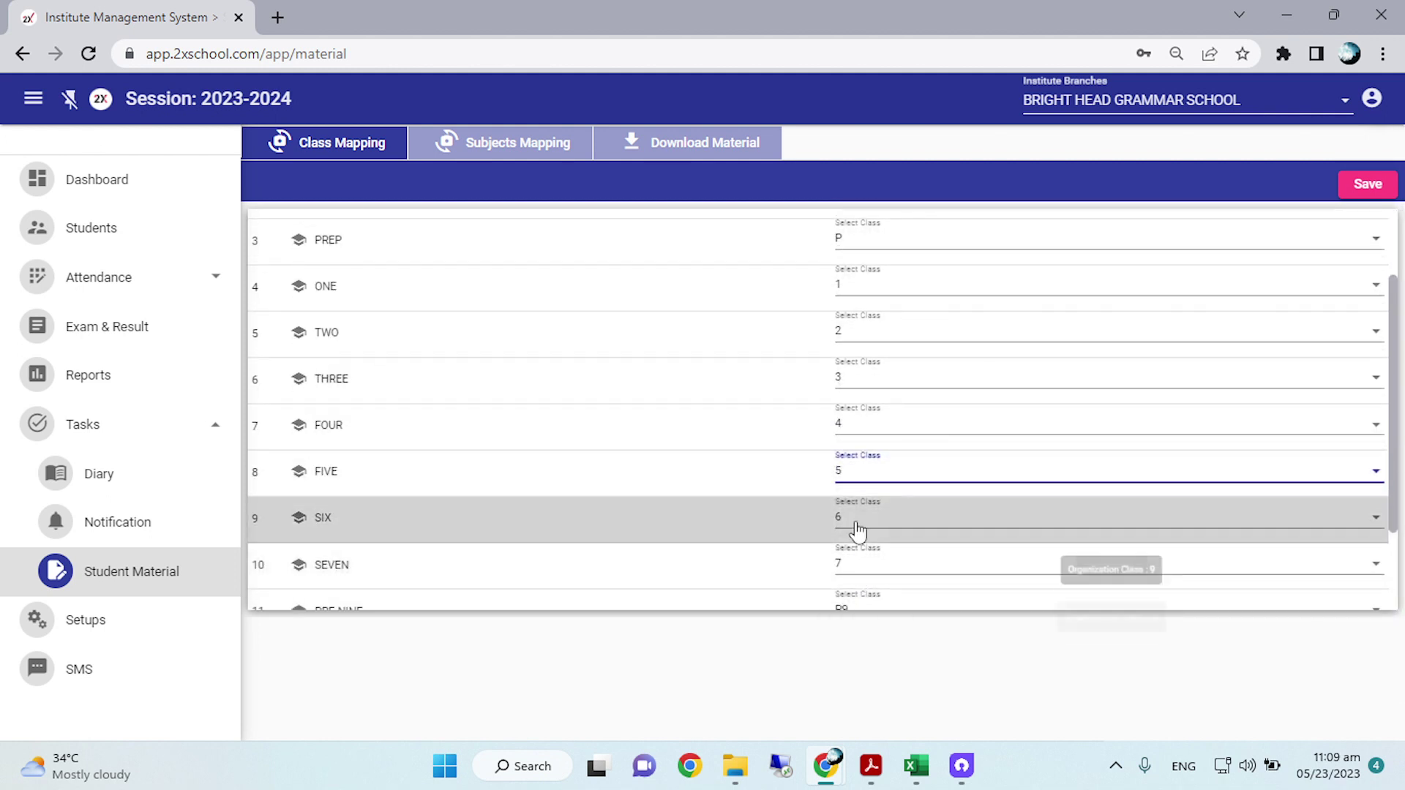
left_click(857, 531)
left_click(854, 528)
left_click(857, 569)
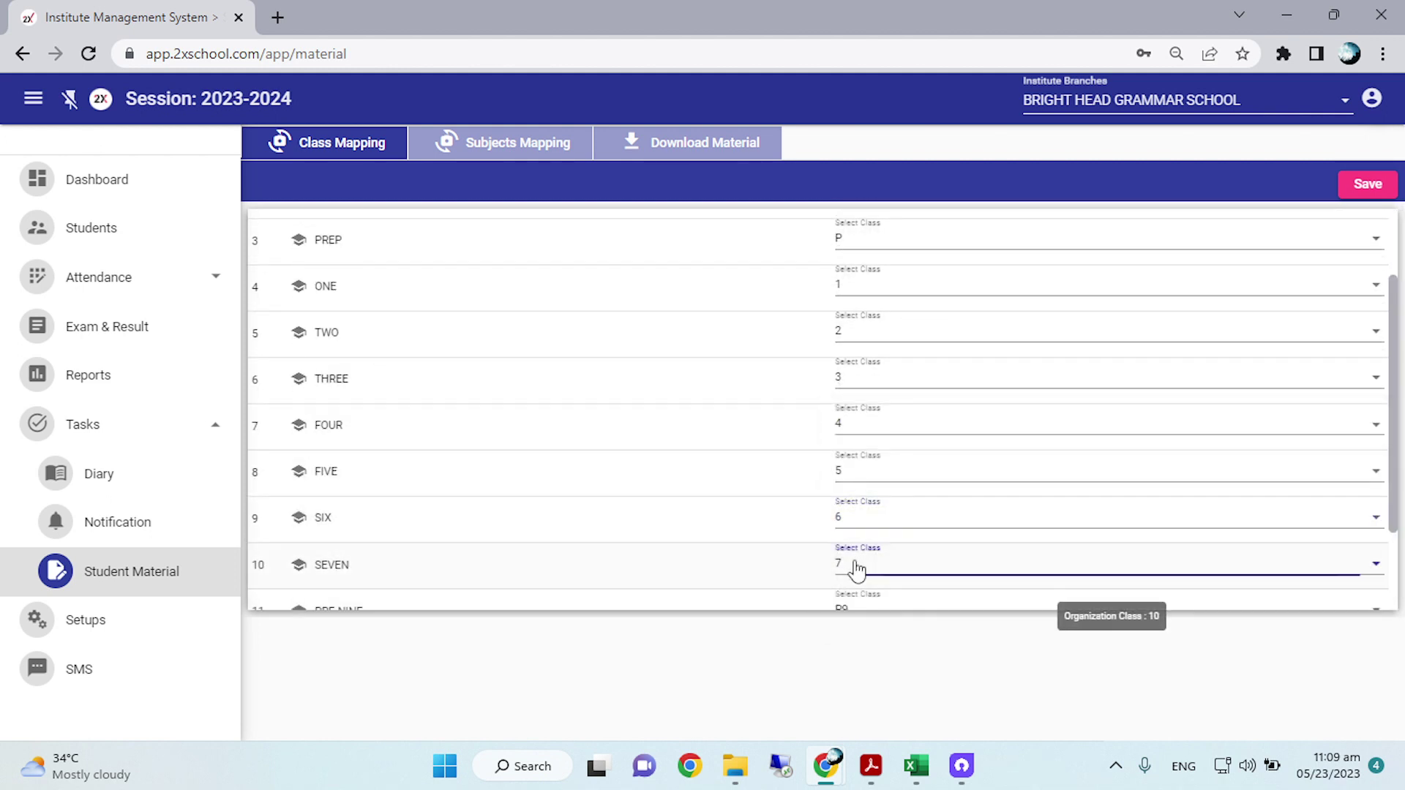
left_click(855, 570)
Step: Map the branch classes PRE NINE, NINE and TEN to the organization classes P9, 9 and T
scroll(853, 570, "down", 2)
left_click(846, 517)
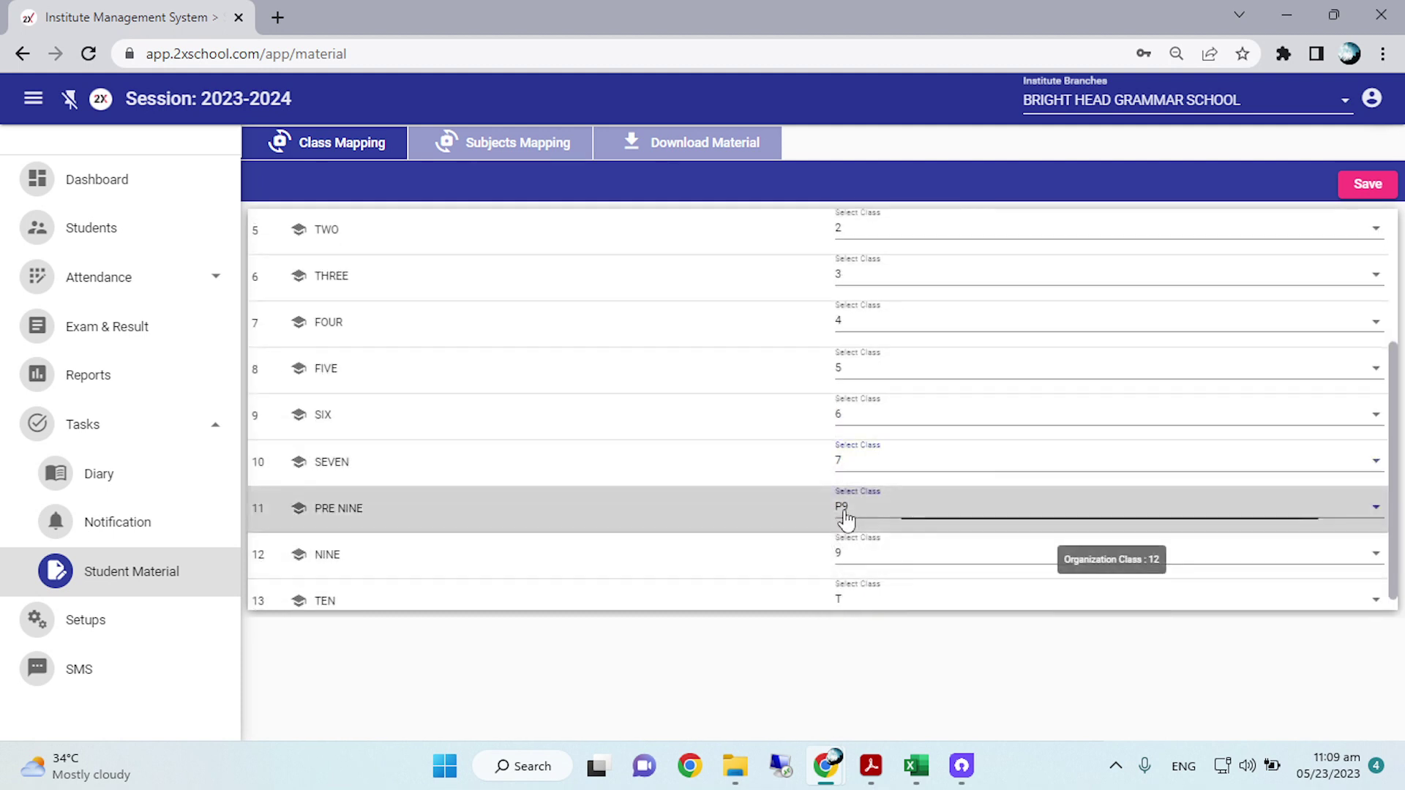
left_click(853, 540)
left_click(854, 557)
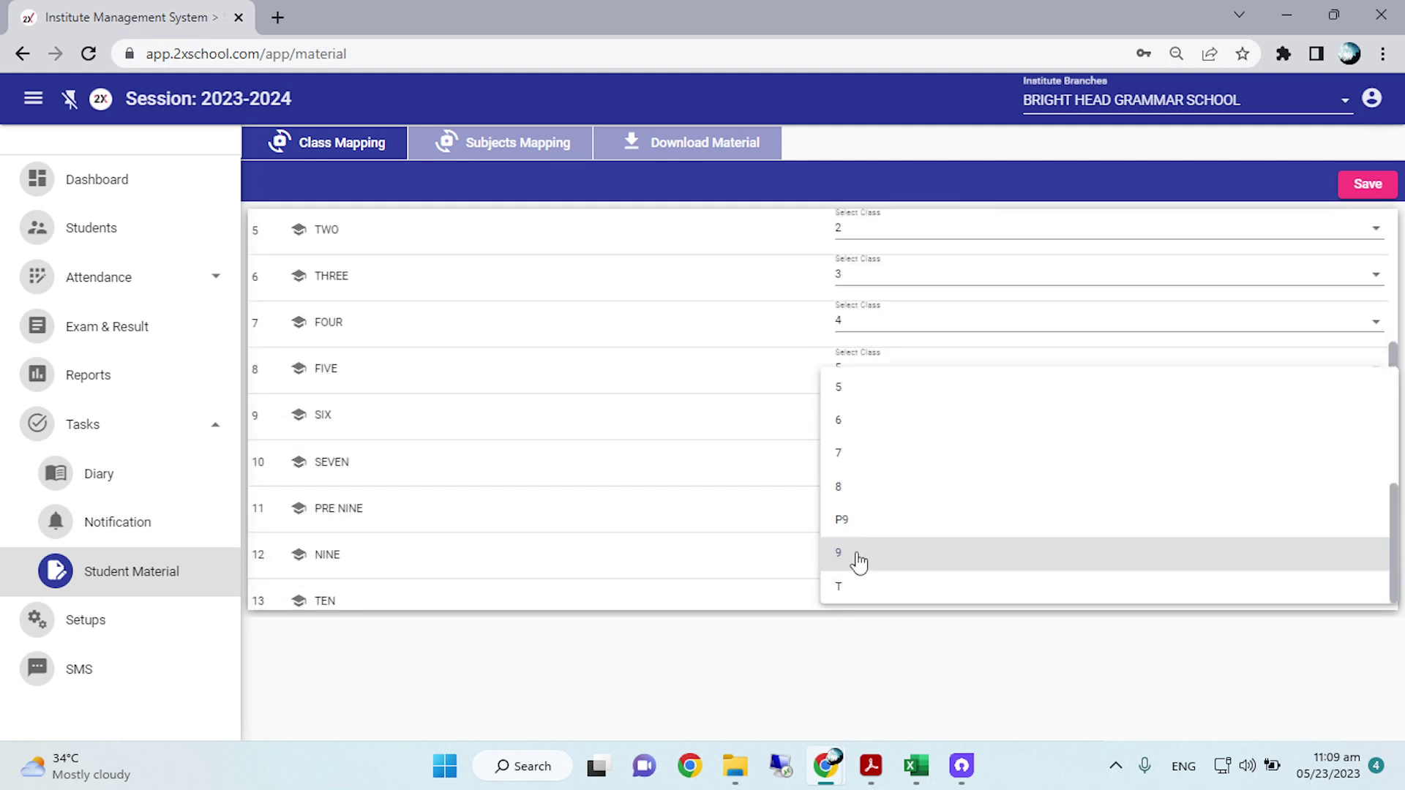
left_click(858, 560)
scroll(856, 570, "down", 1)
left_click(858, 580)
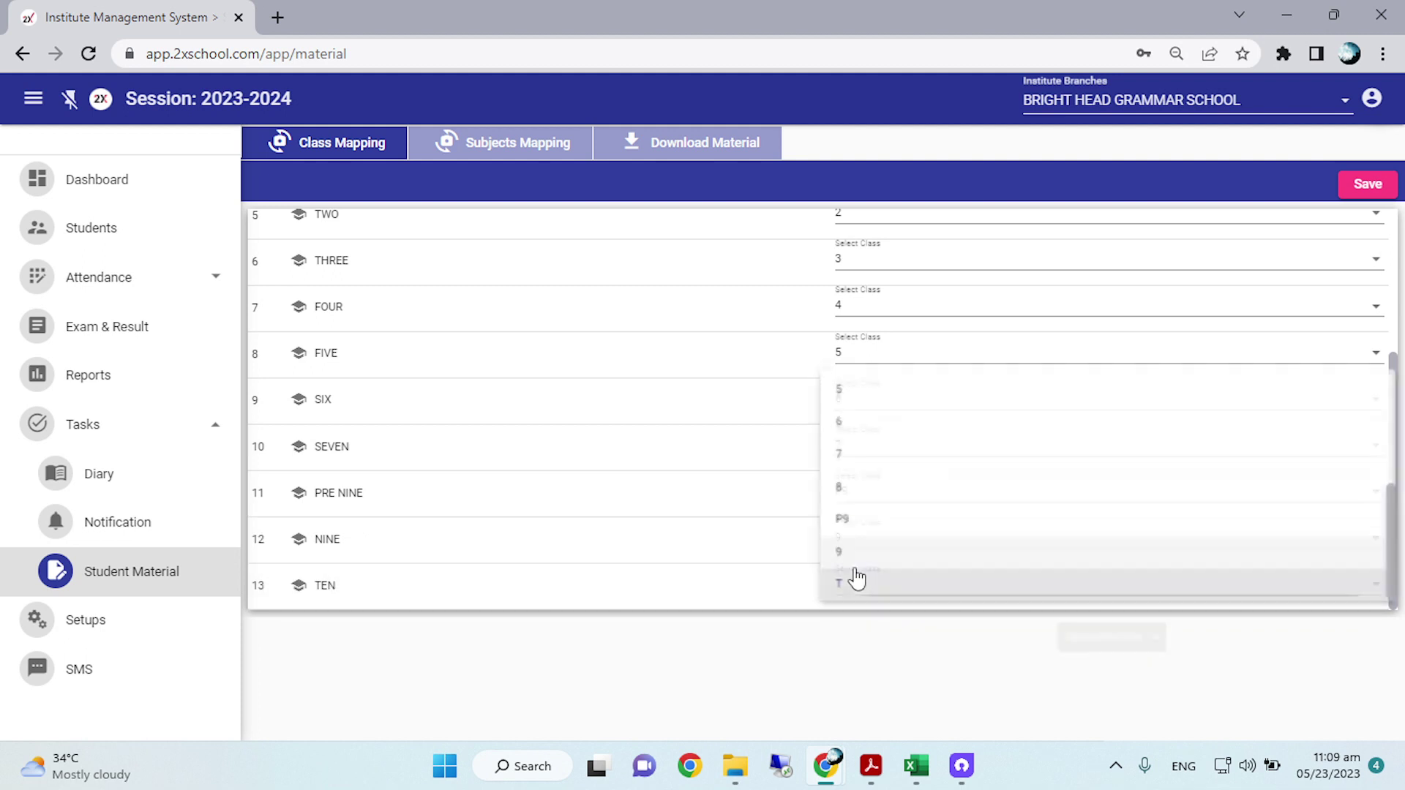
left_click(843, 589)
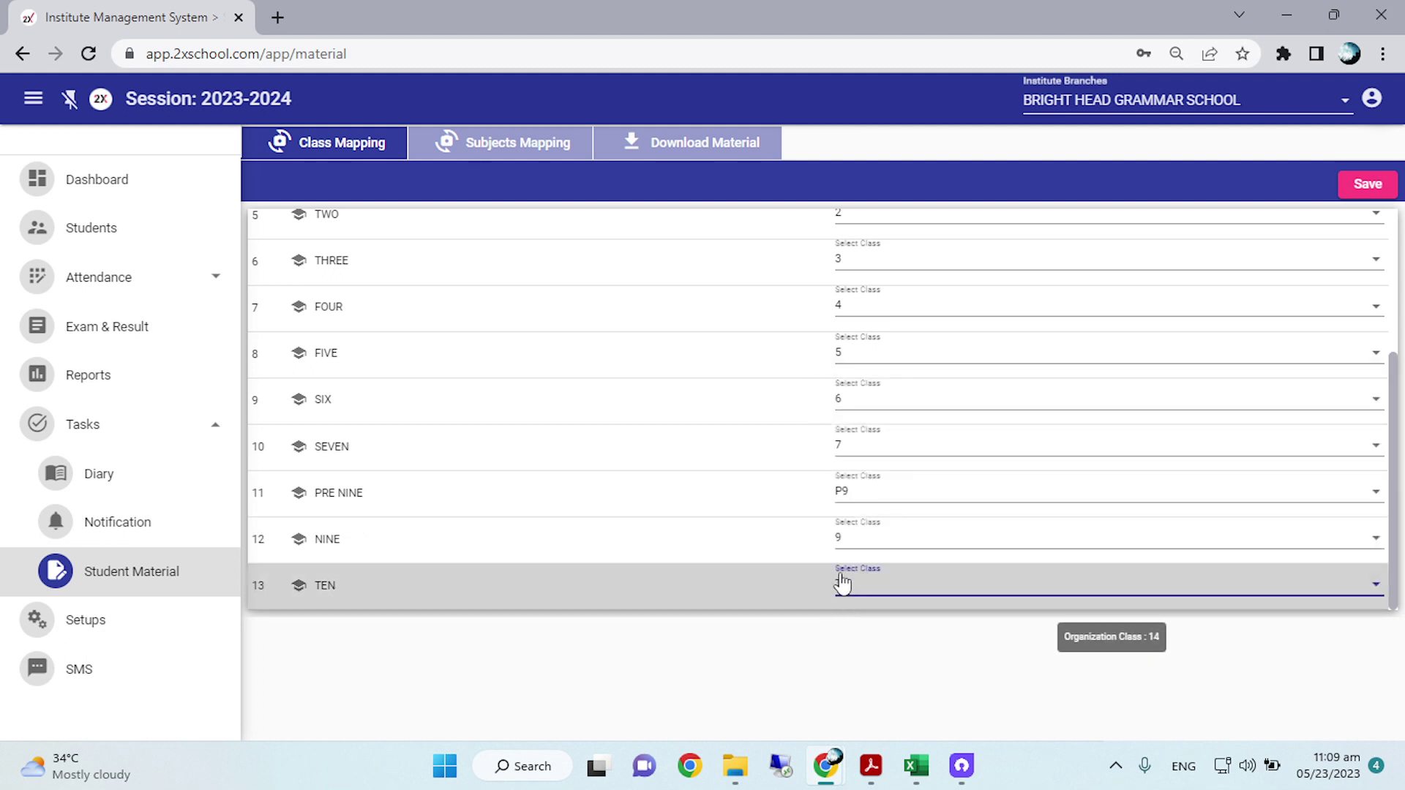
scroll(841, 582, "up", 3)
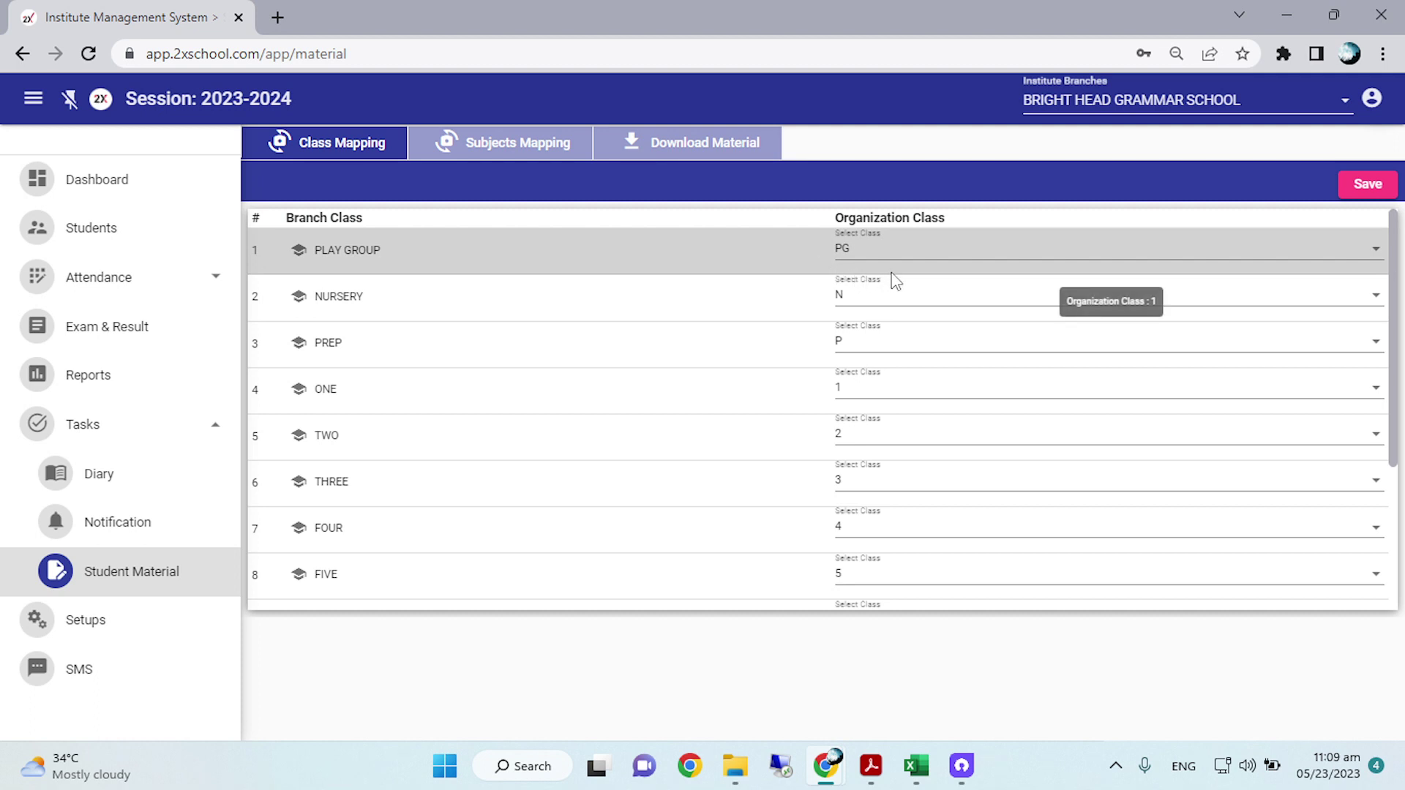
scroll(896, 278, "down", 3)
scroll(894, 276, "up", 3)
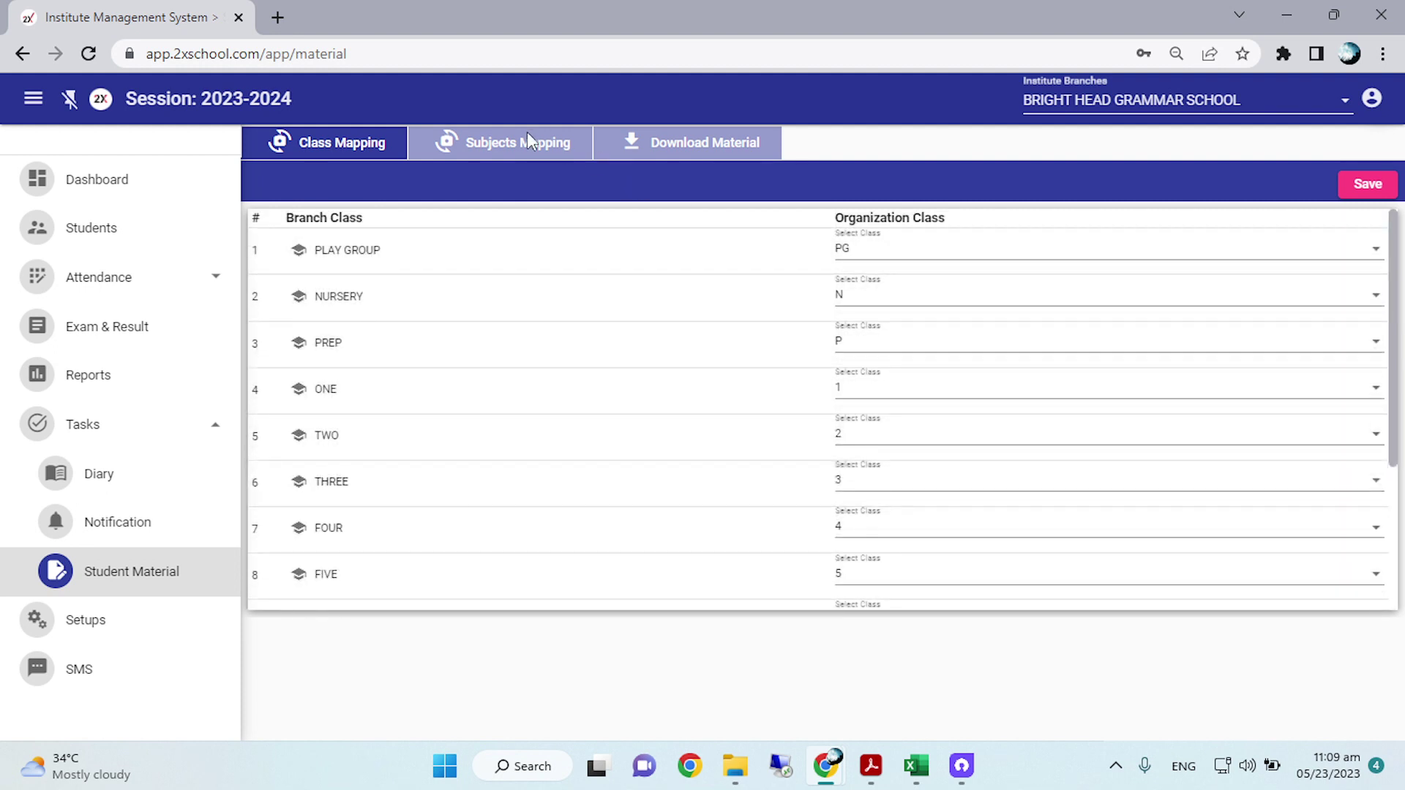
Step: Open the subjects mapping and look through the institute subjects and their matching organization subjects
left_click(454, 145)
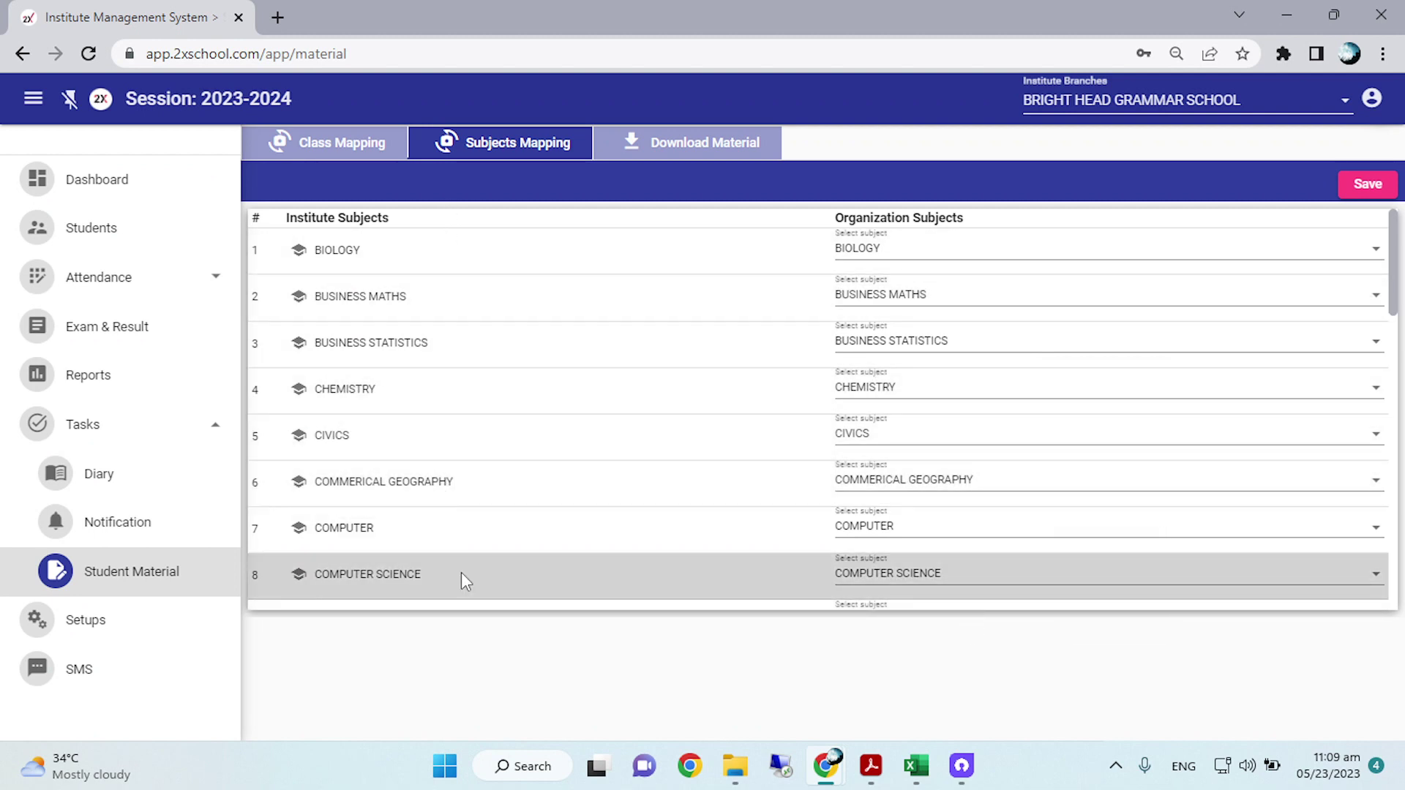
scroll(901, 483, "down", 8)
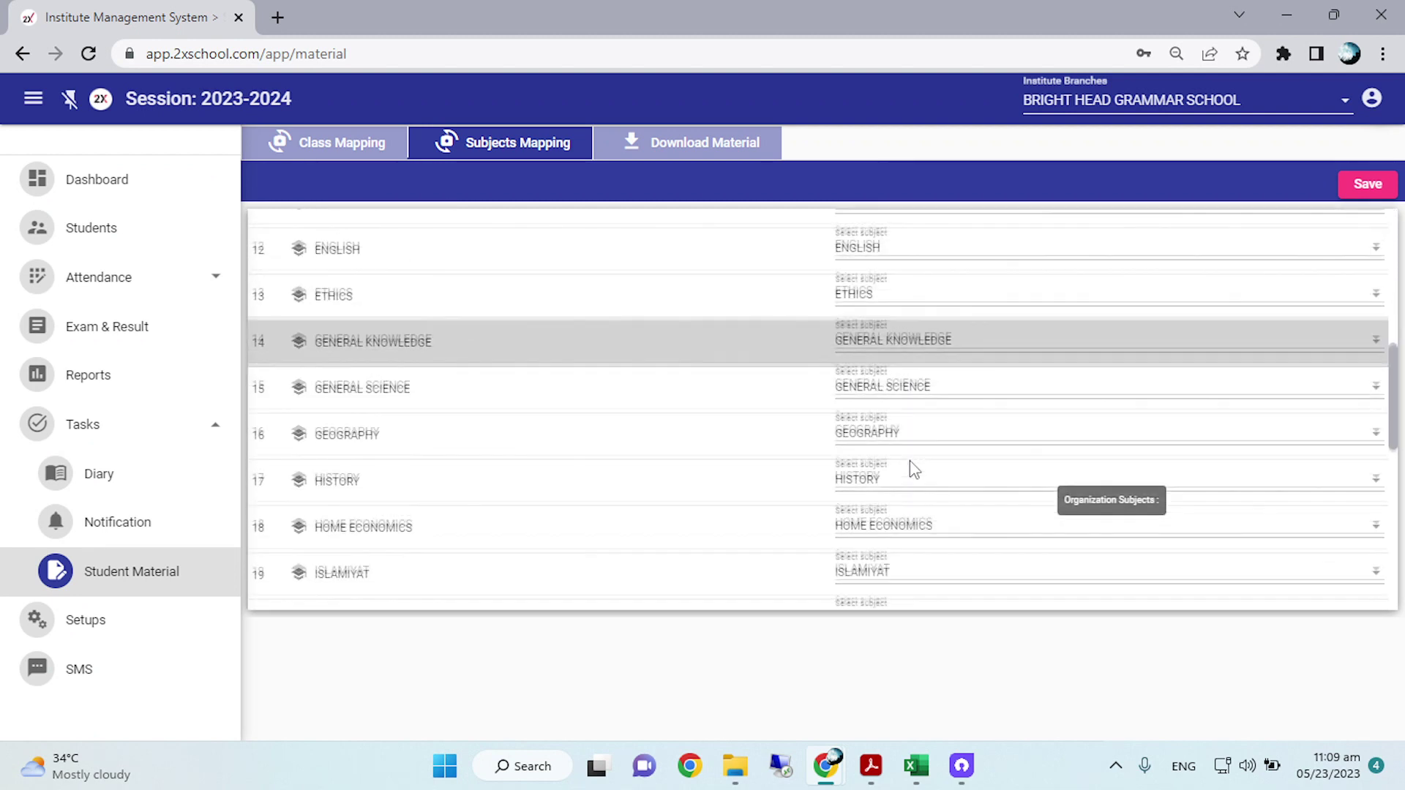
scroll(913, 469, "down", 1)
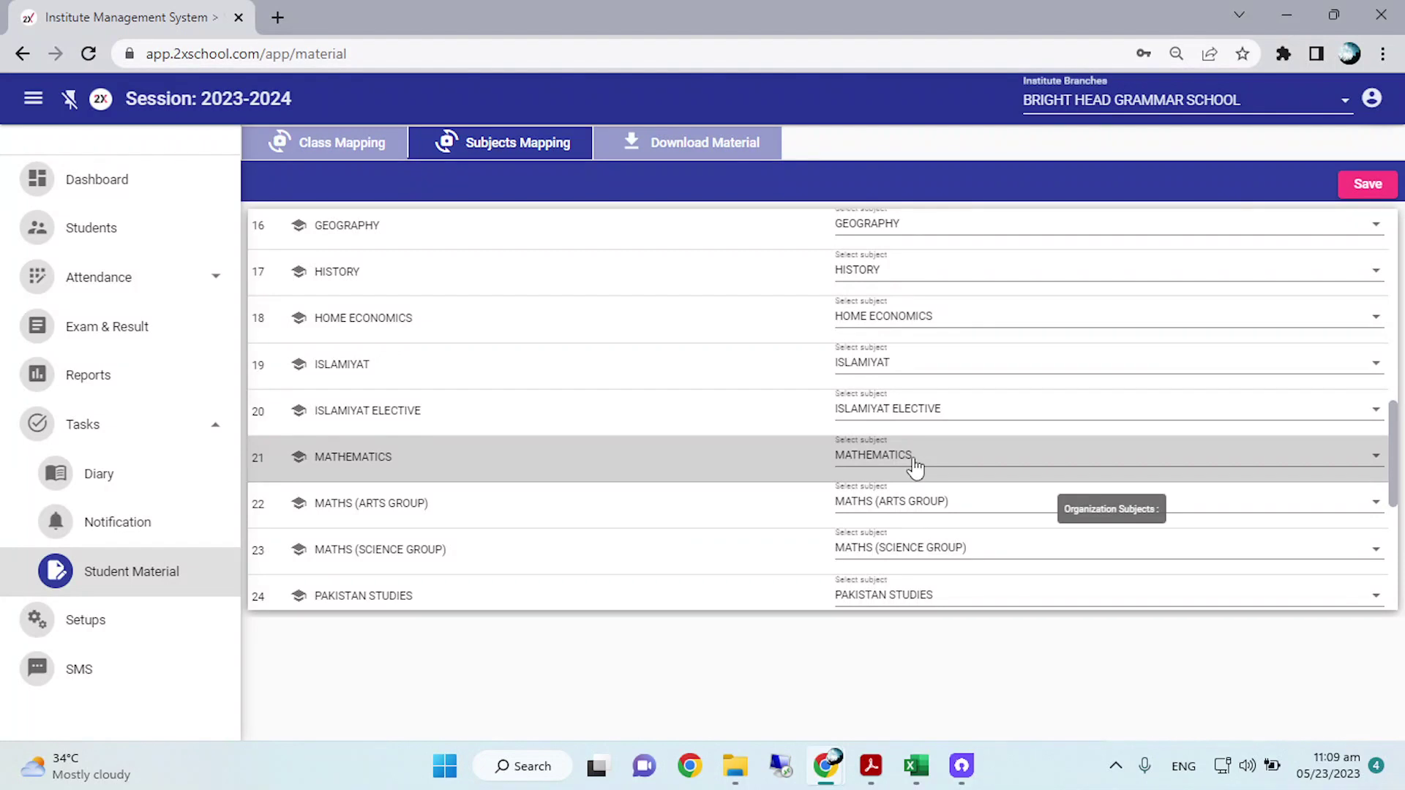
scroll(916, 466, "up", 10)
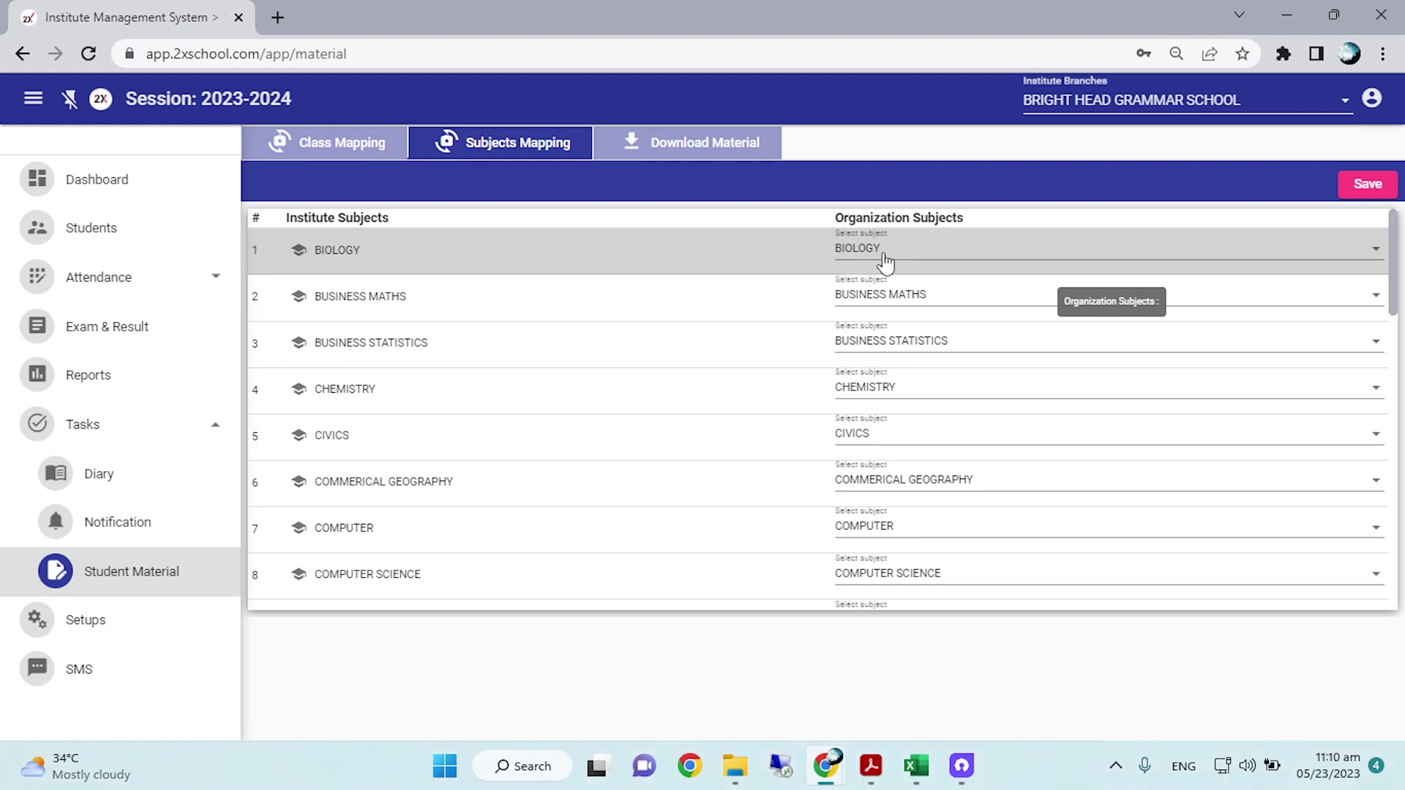
scroll(885, 261, "down", 15)
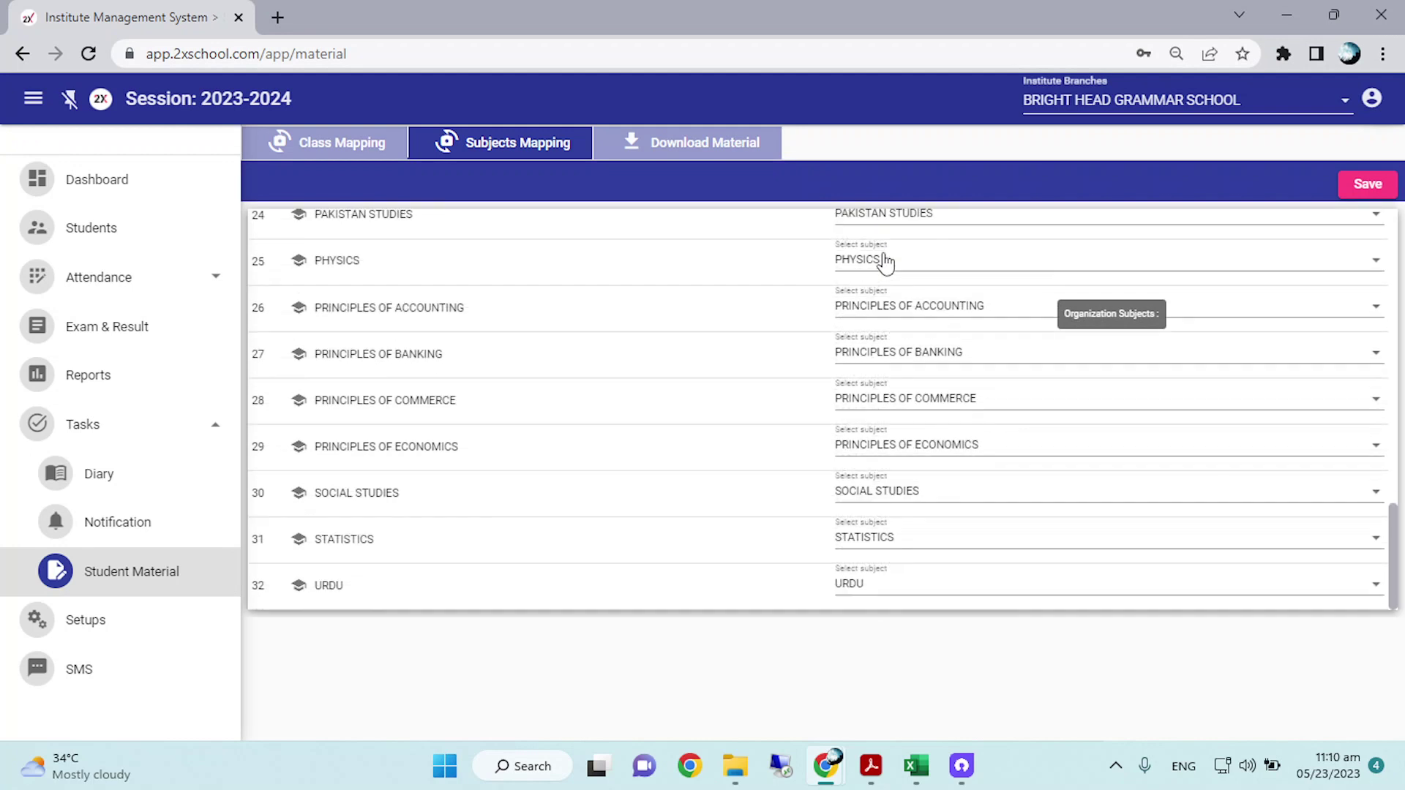
scroll(885, 261, "up", 15)
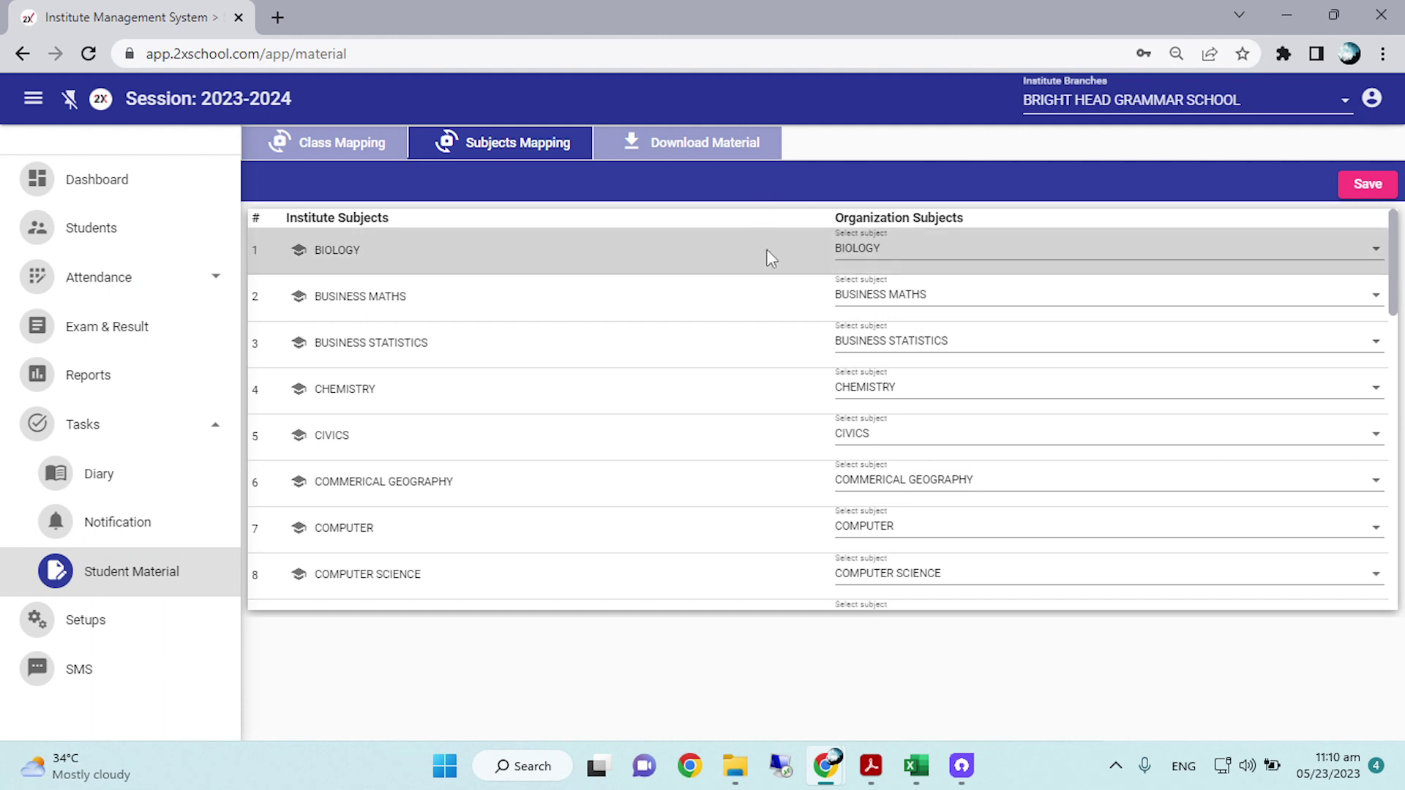
Step: Map BIOLOGY, BUSINESS MATHS, BUSINESS STATISTICS, CHEMISTRY and CIVICS to the organization subjects of the same names
left_click(859, 262)
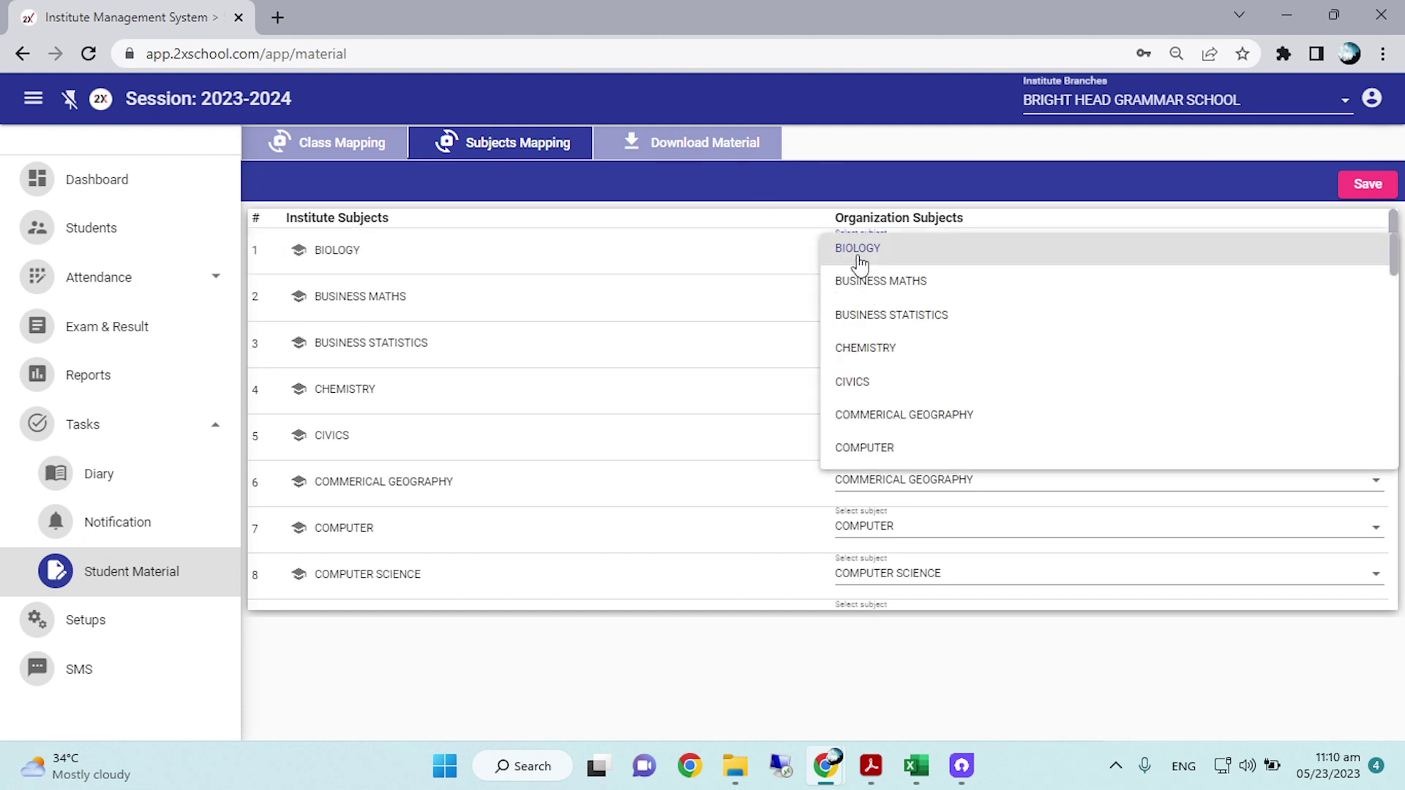
left_click(860, 256)
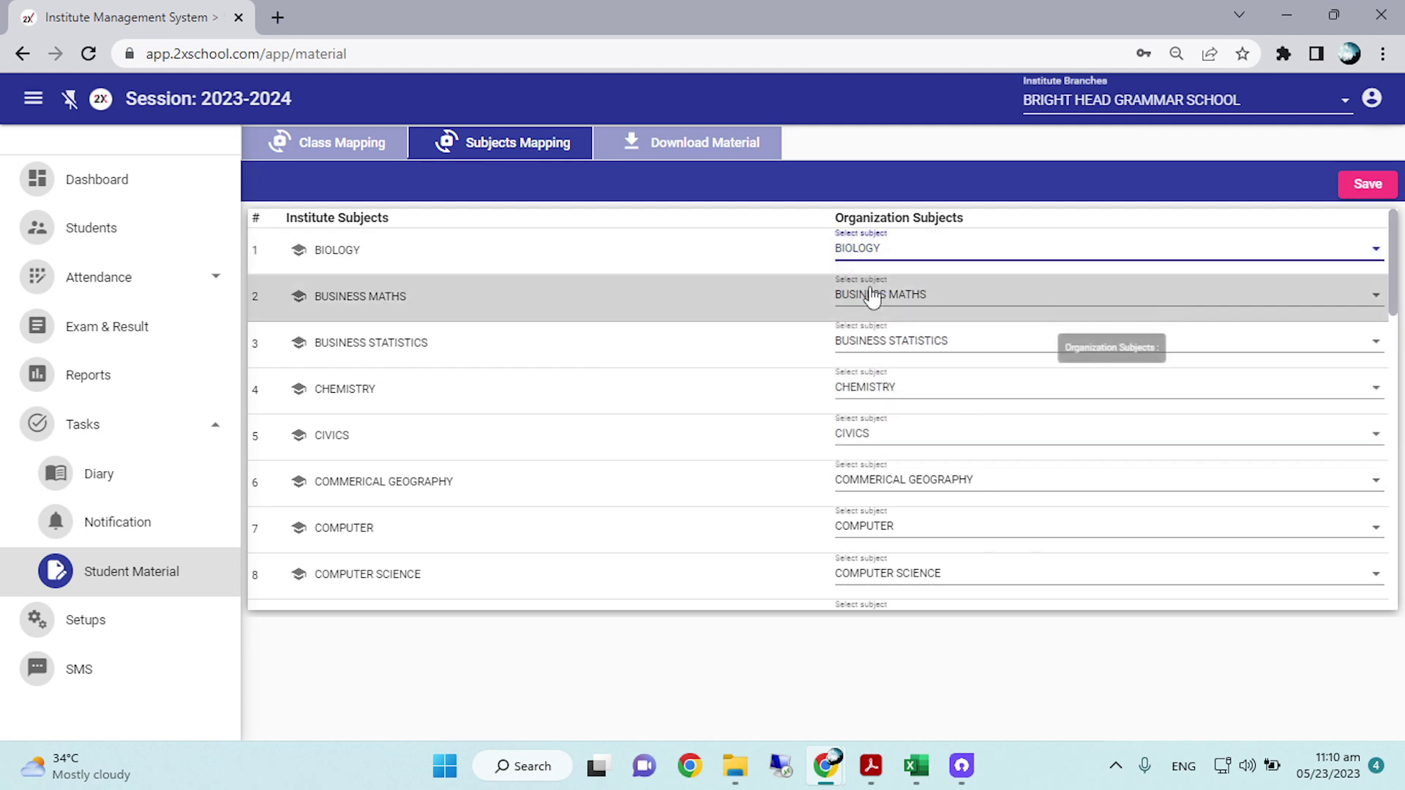
left_click(873, 311)
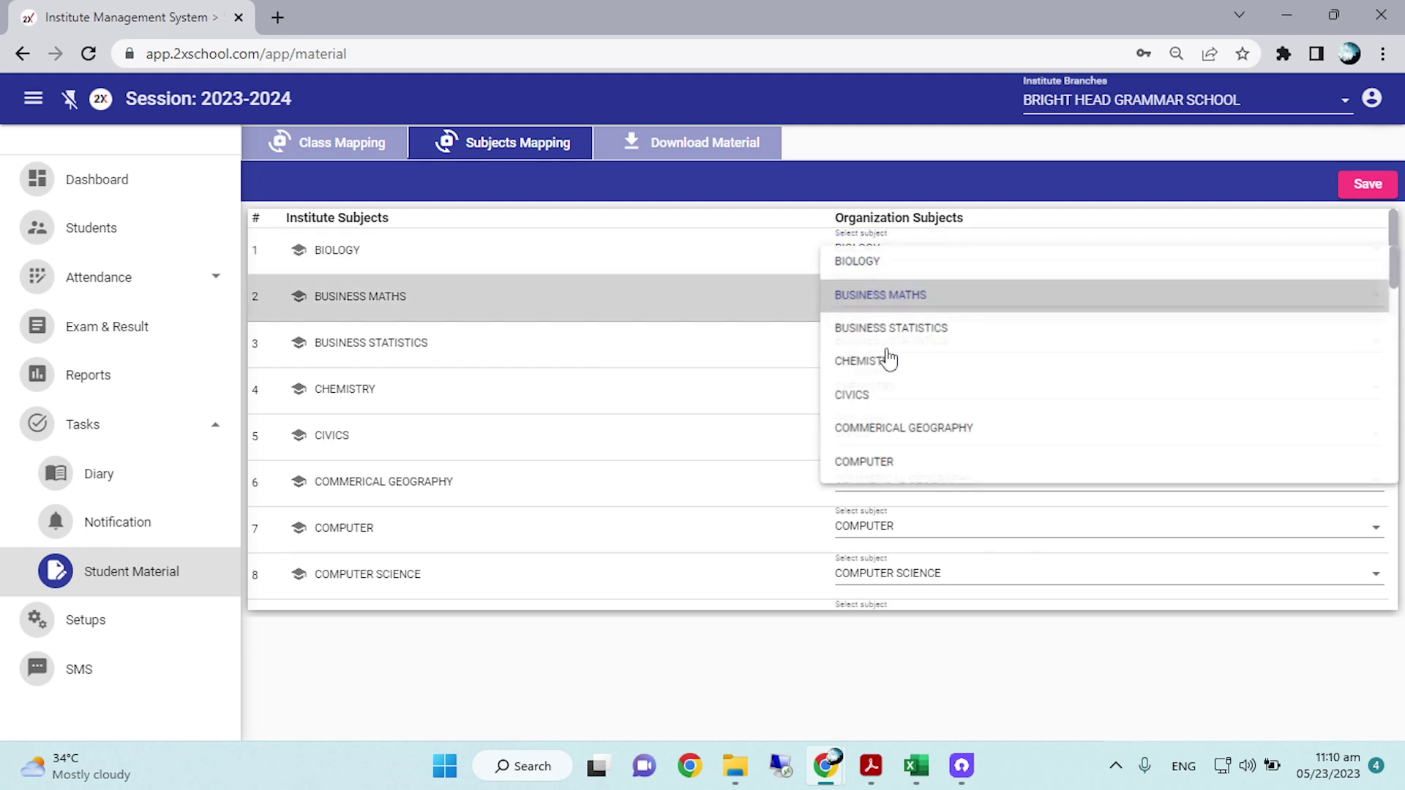
left_click(885, 352)
left_click(889, 359)
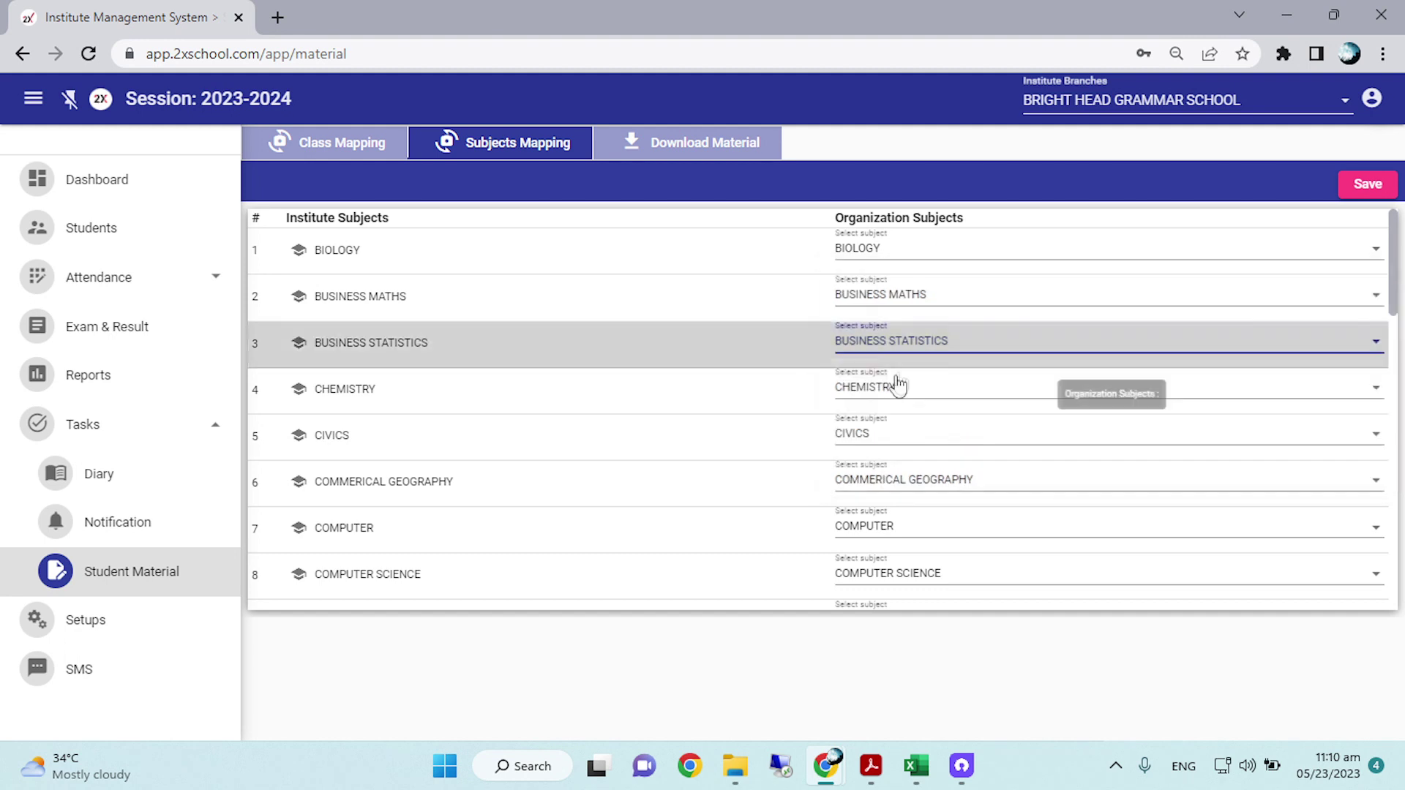
left_click(884, 401)
left_click(880, 401)
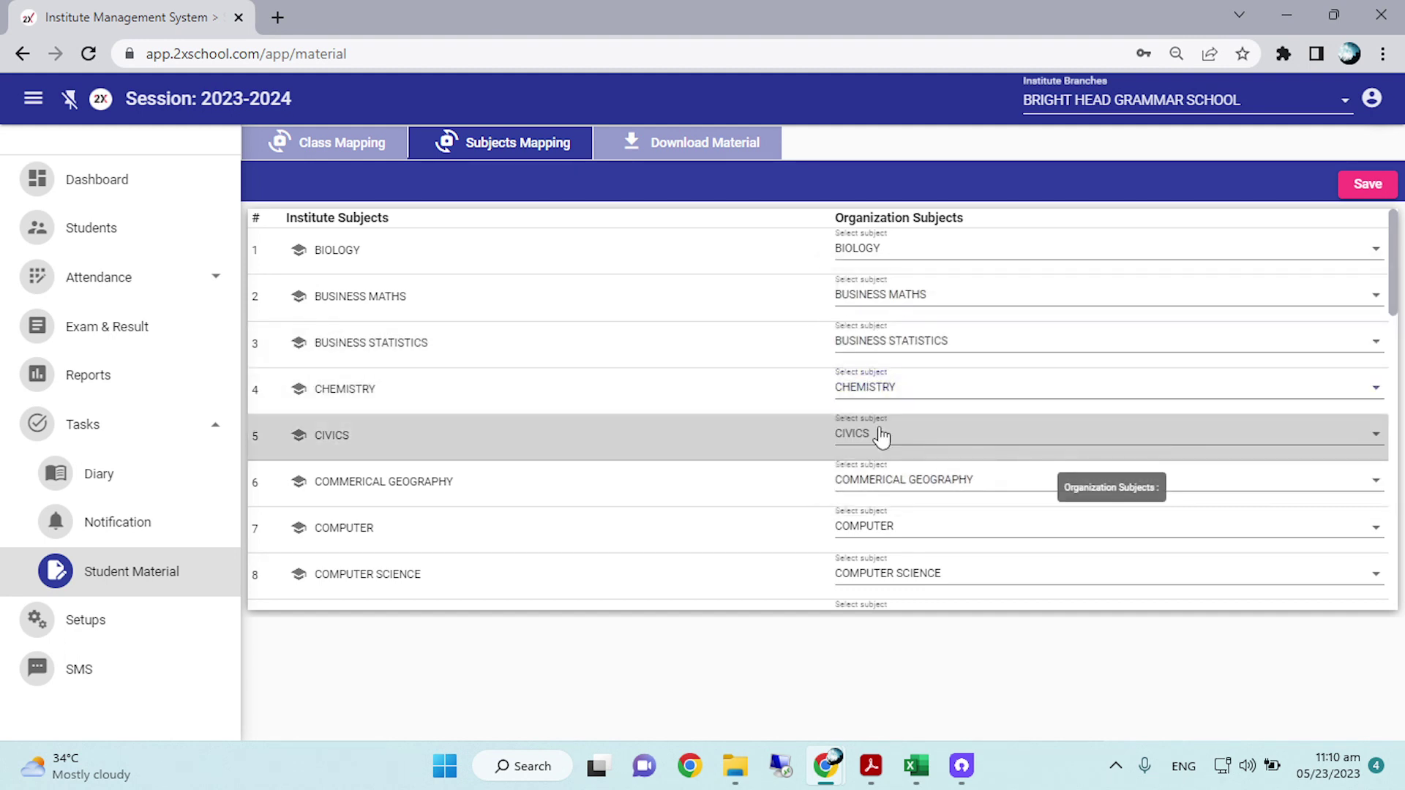
left_click(881, 433)
left_click(863, 432)
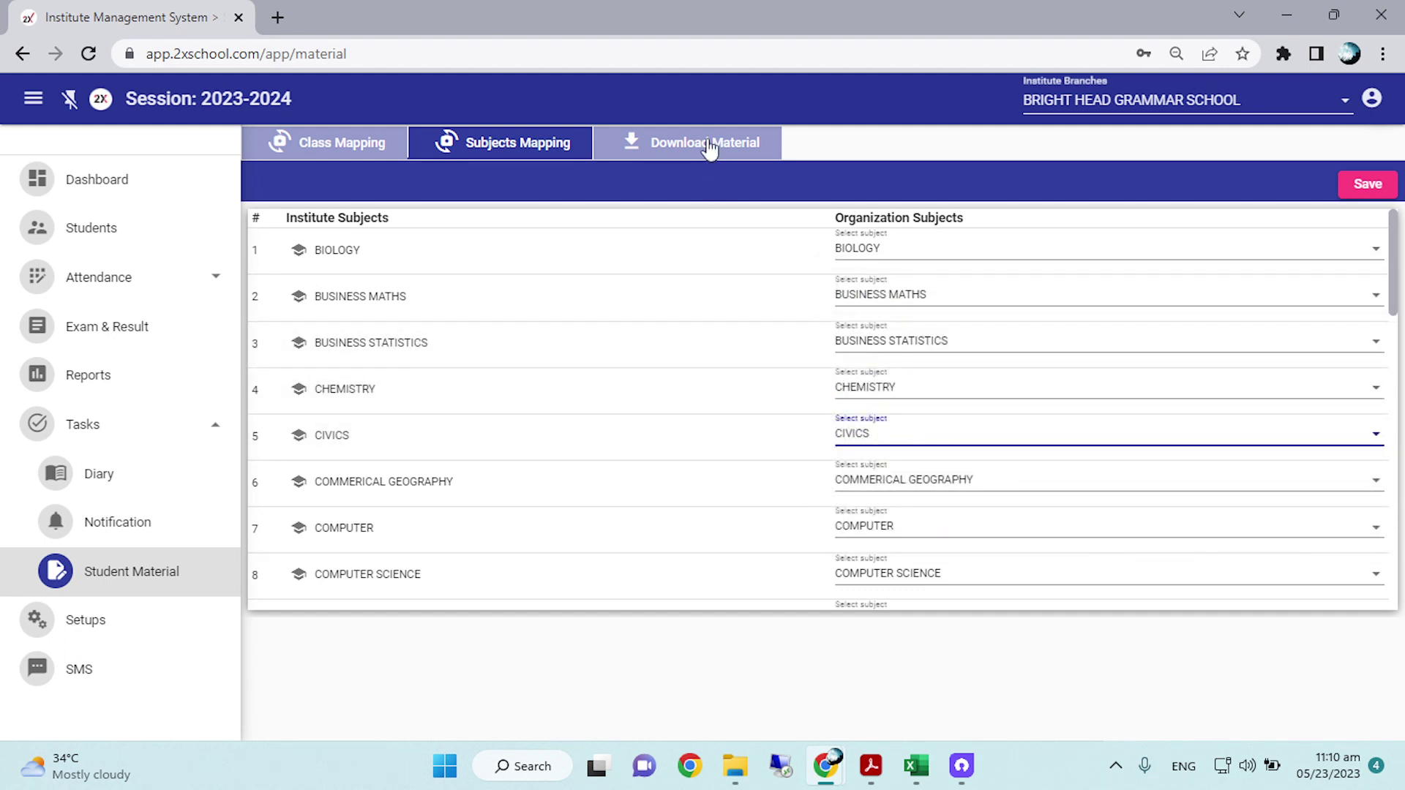
Step: Open the Download Student Material form
left_click(709, 146)
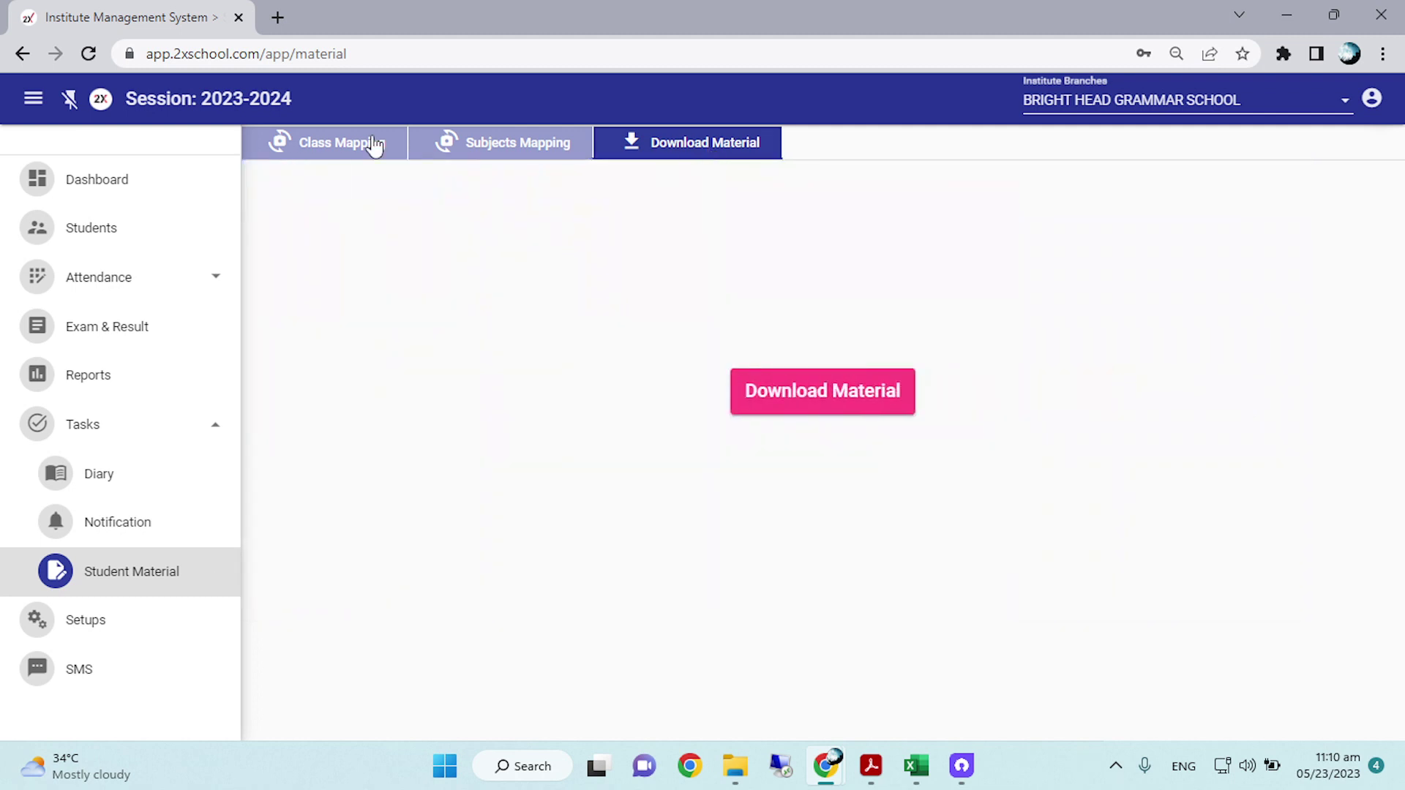
left_click(550, 150)
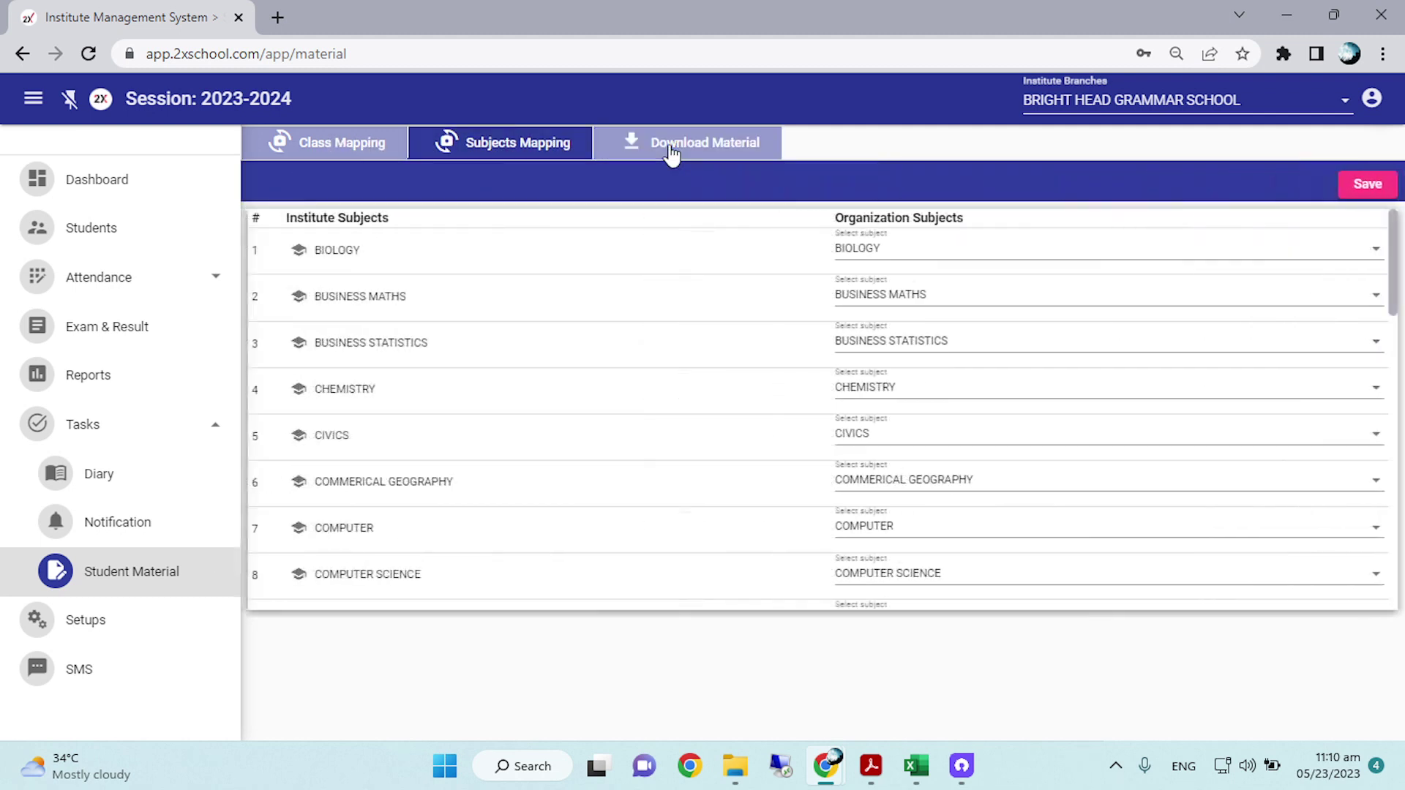
left_click(671, 150)
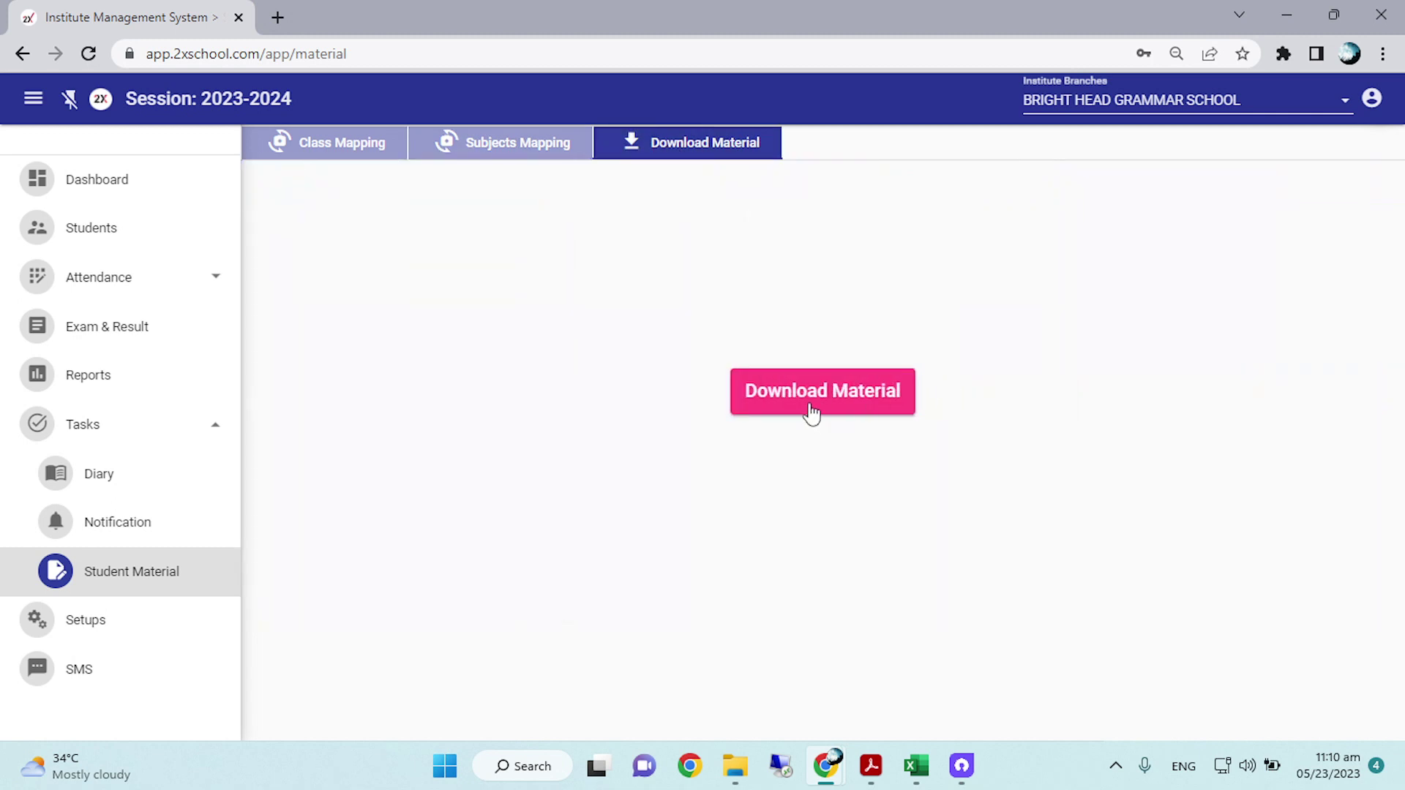
left_click(811, 411)
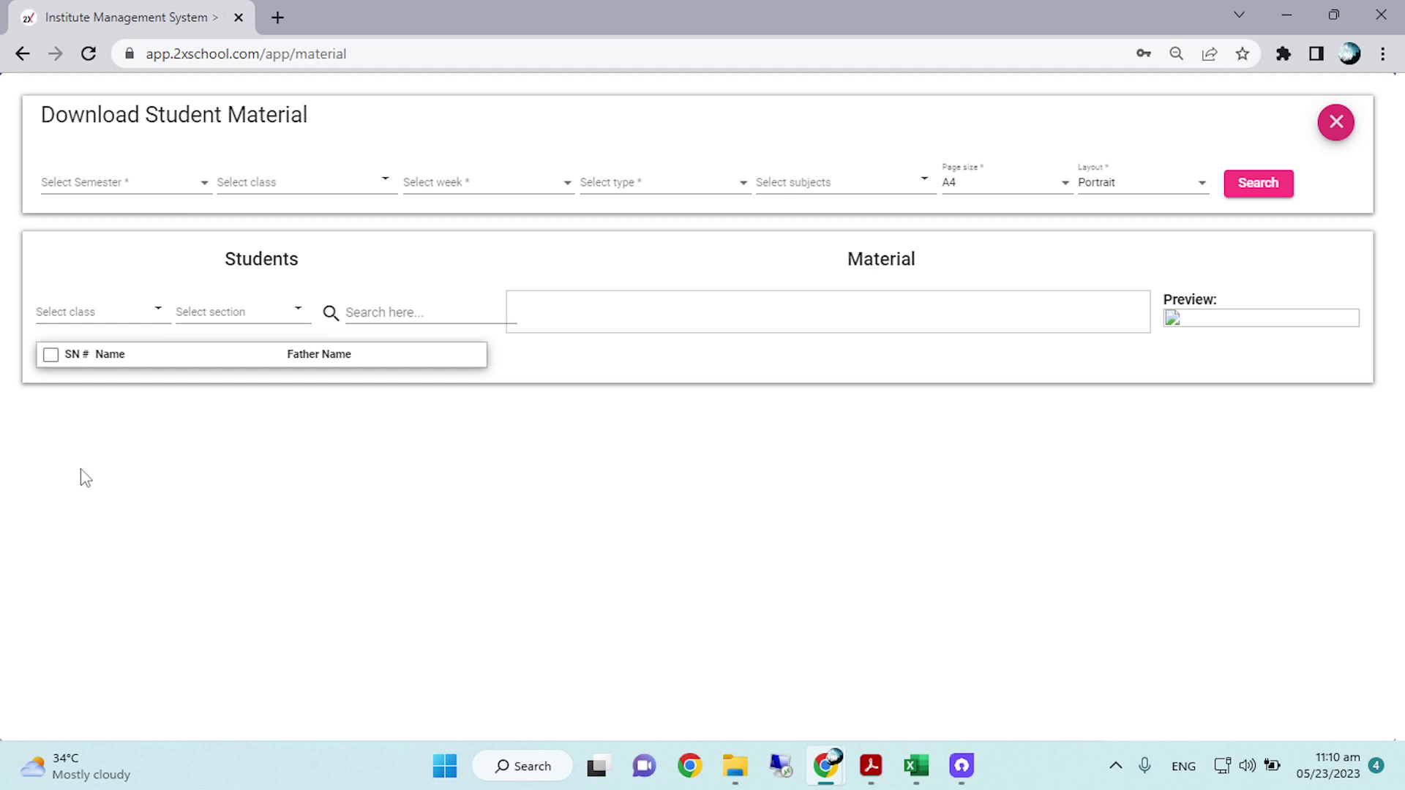
Step: Set the material's semester to 1ST SEMESTER and its class to PG
left_click(113, 187)
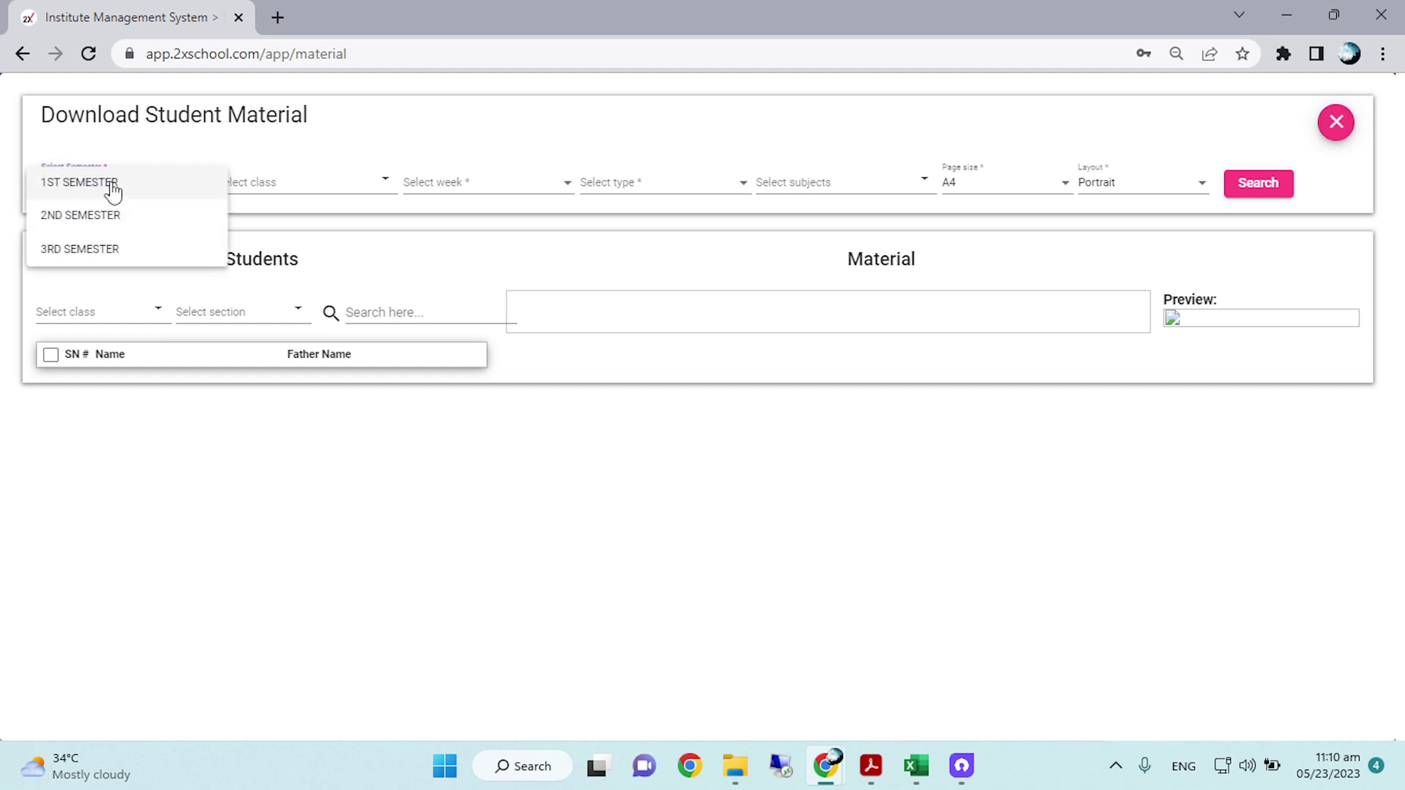
left_click(113, 189)
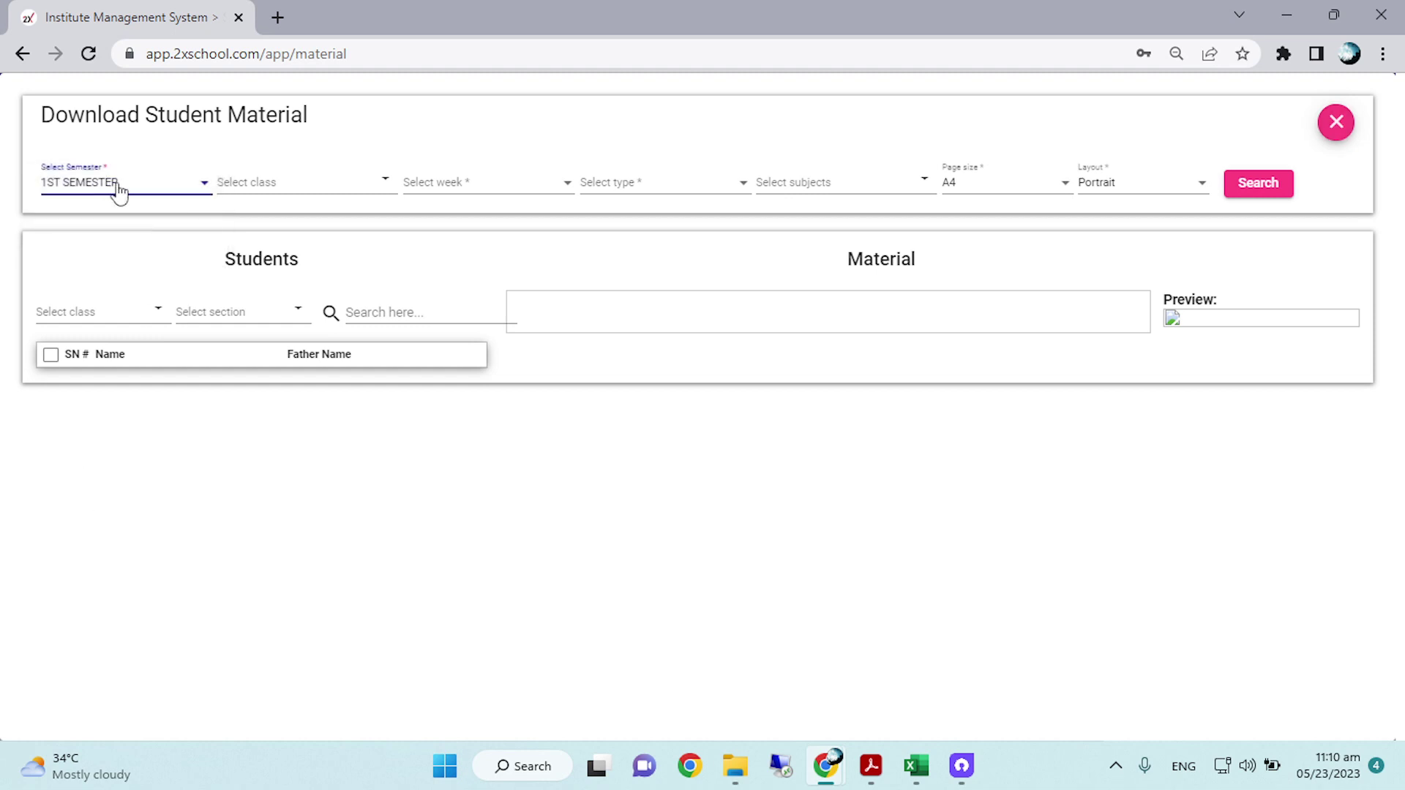
left_click(286, 186)
left_click(235, 312)
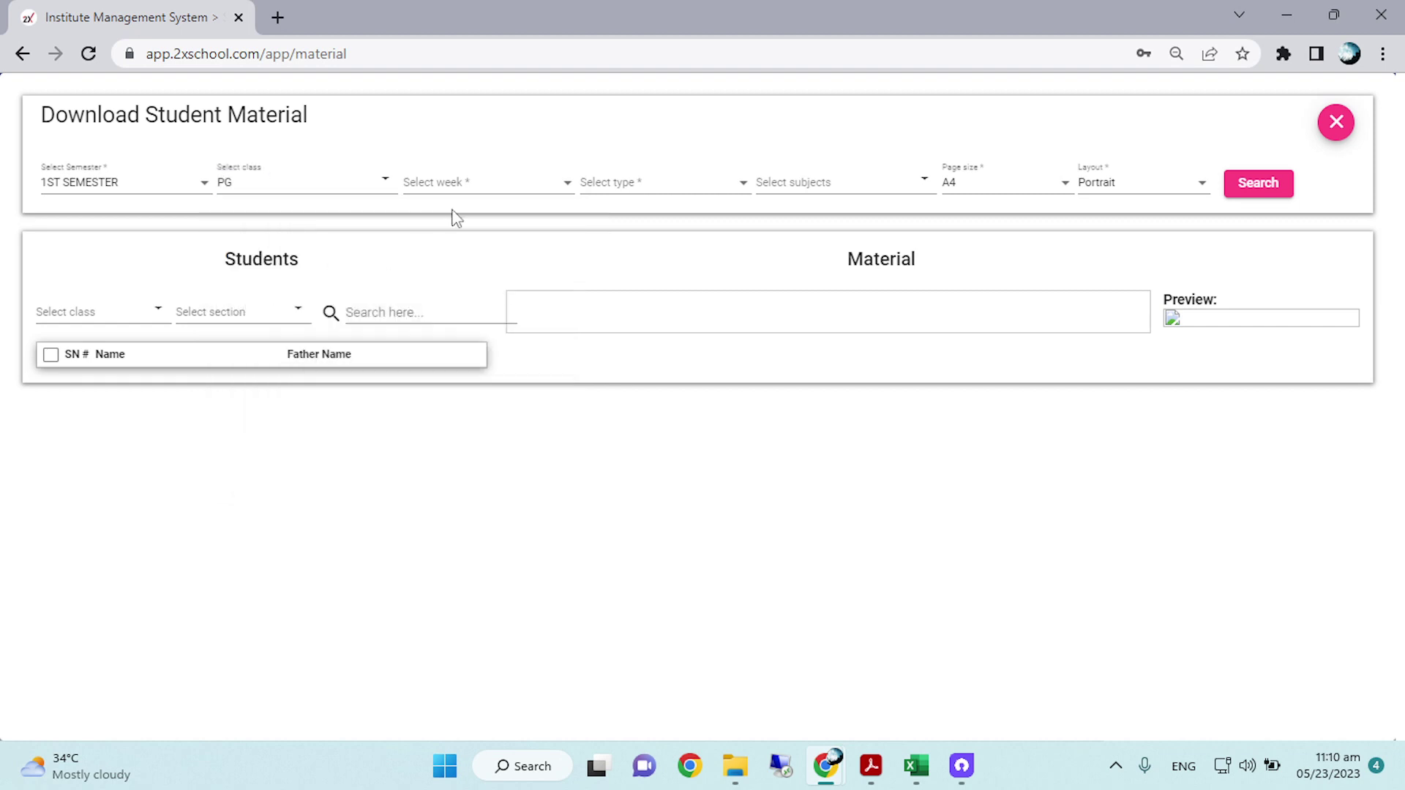
Step: Set the material's week to WEEK 1 and its type to WORKSHEET
left_click(488, 199)
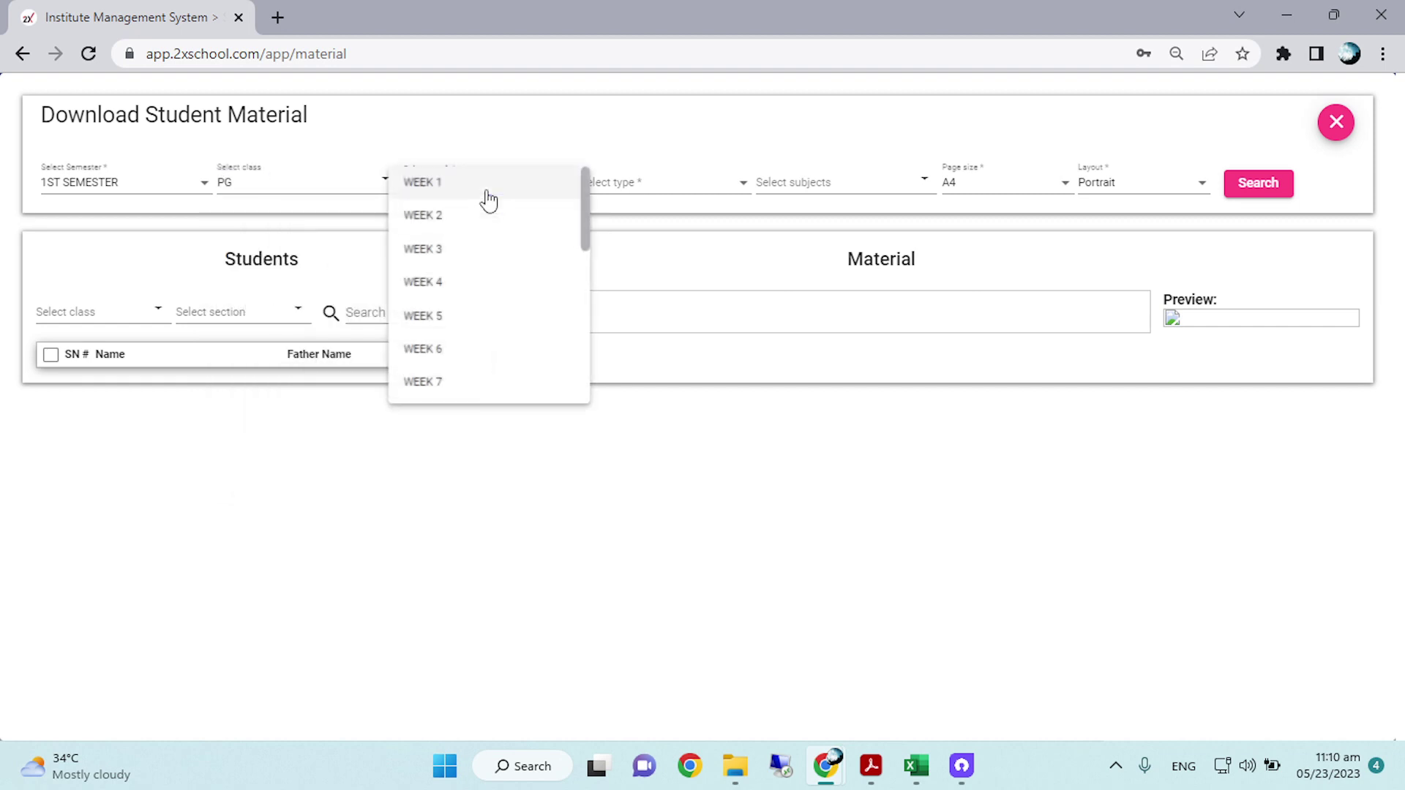
left_click(486, 195)
left_click(661, 201)
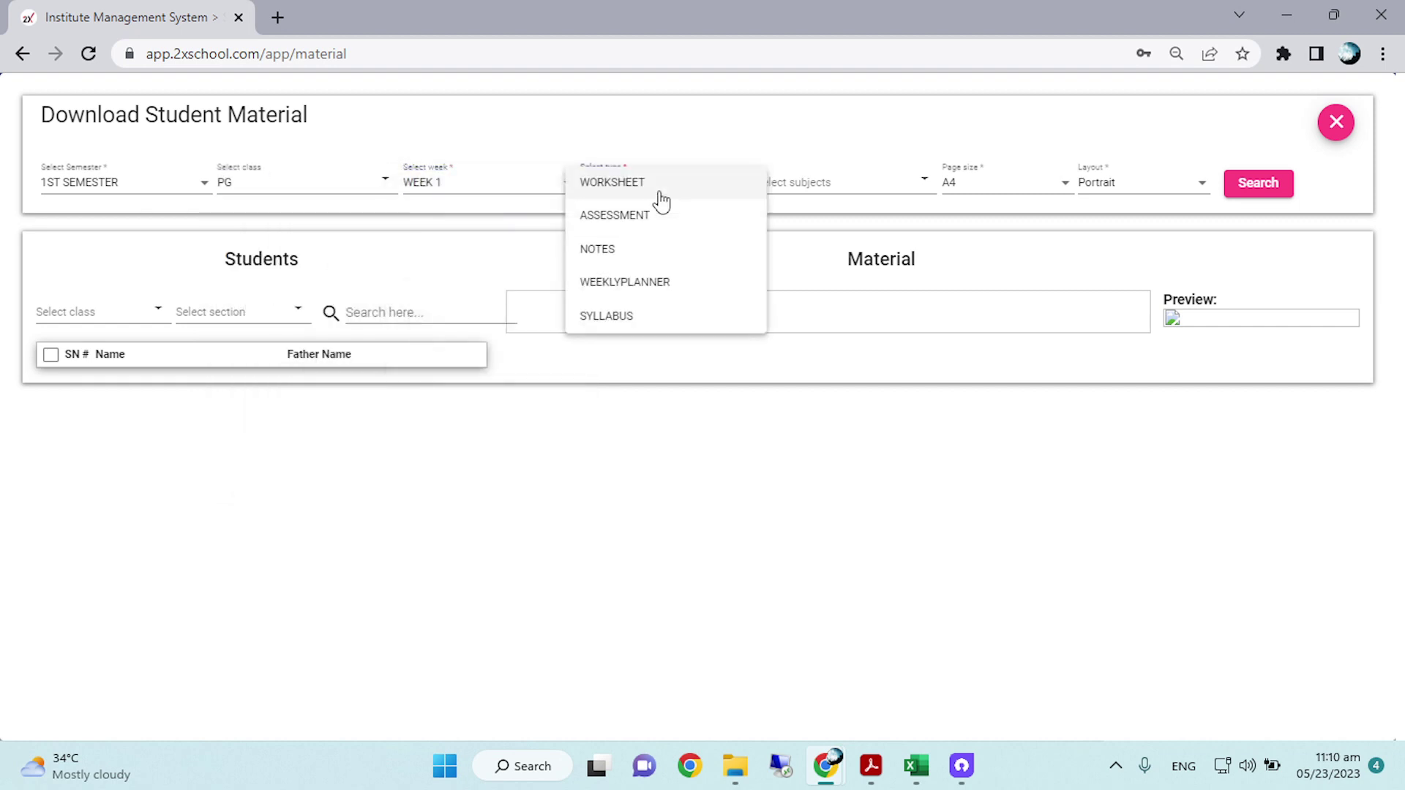
left_click(661, 196)
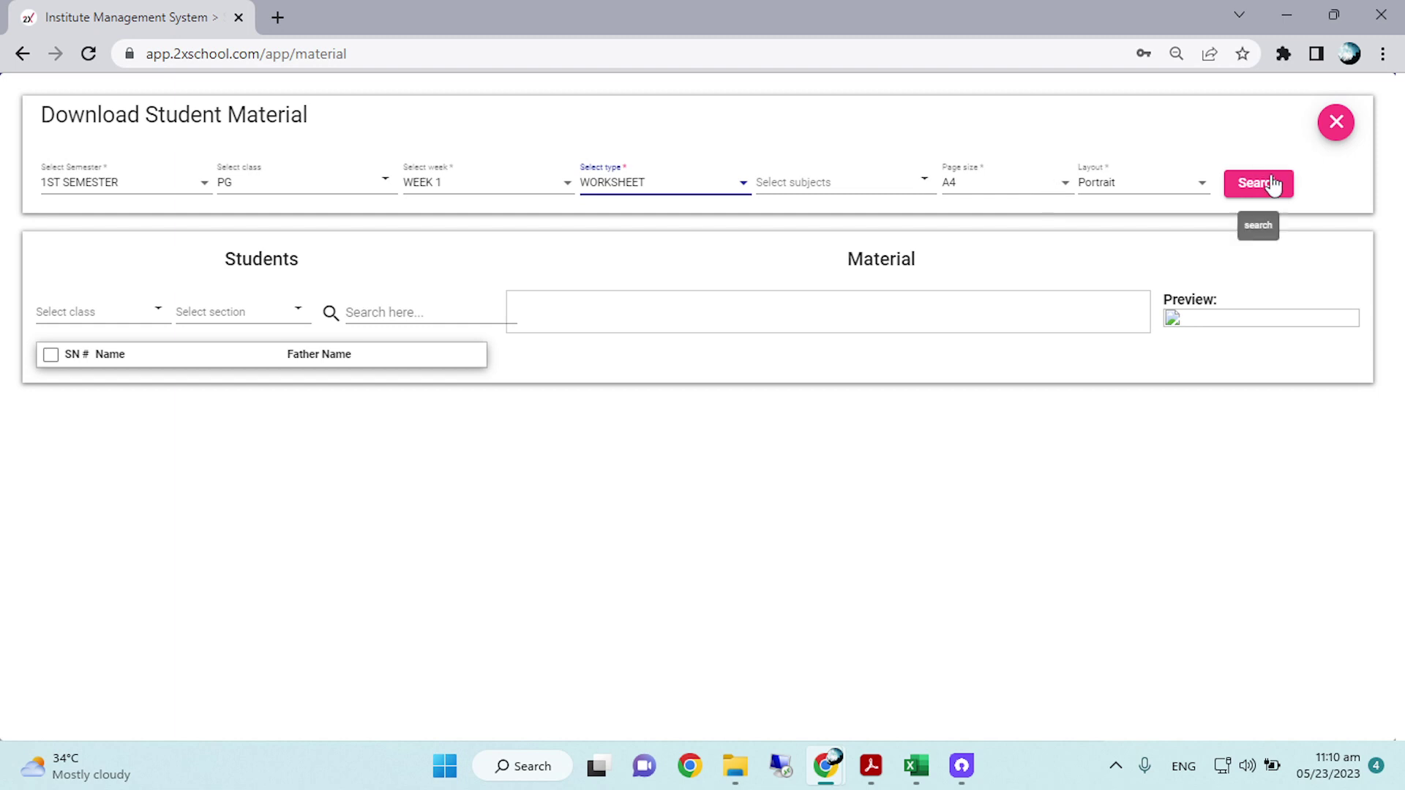
Step: Choose A4 page size and Portrait layout, and search for the matching material
left_click(1036, 194)
left_click(1038, 195)
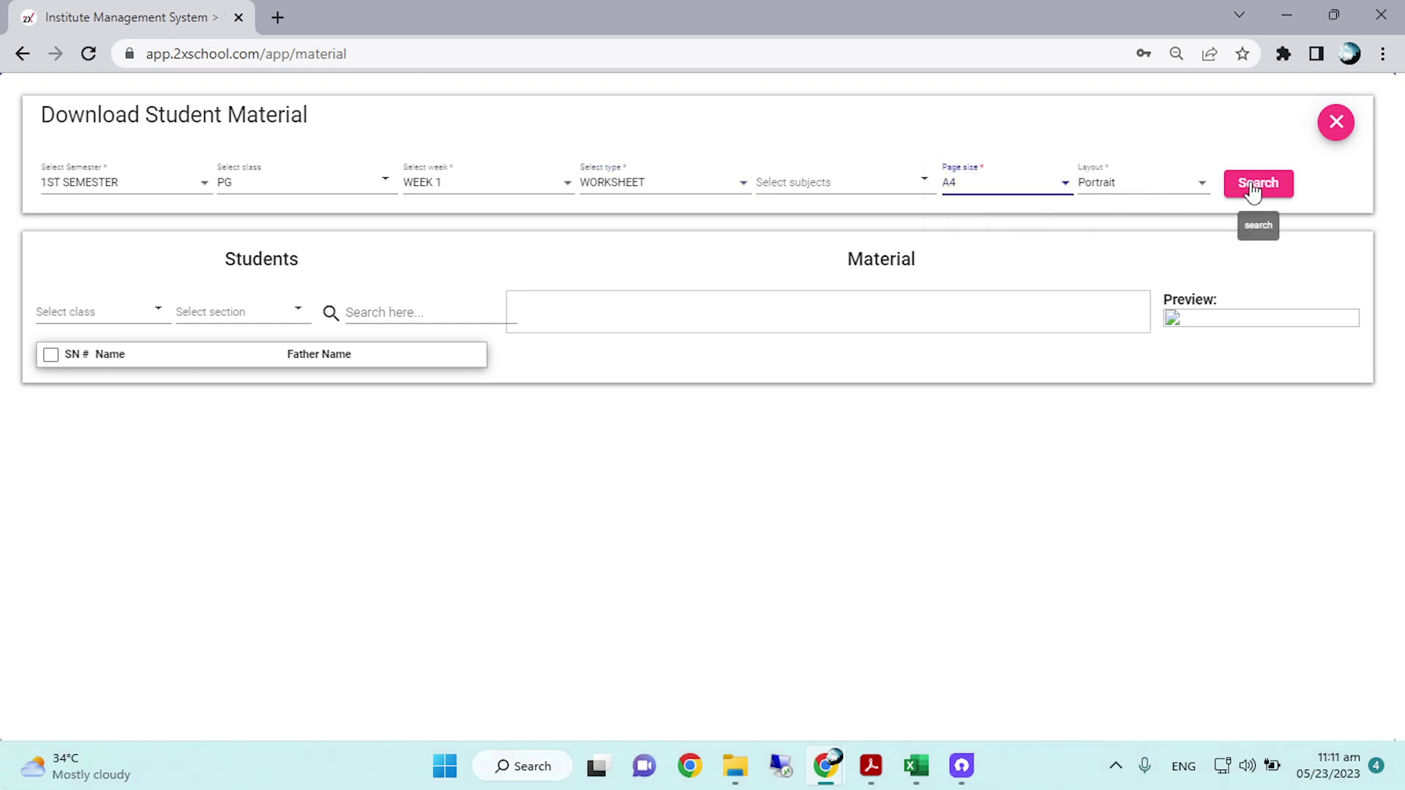
left_click(1135, 196)
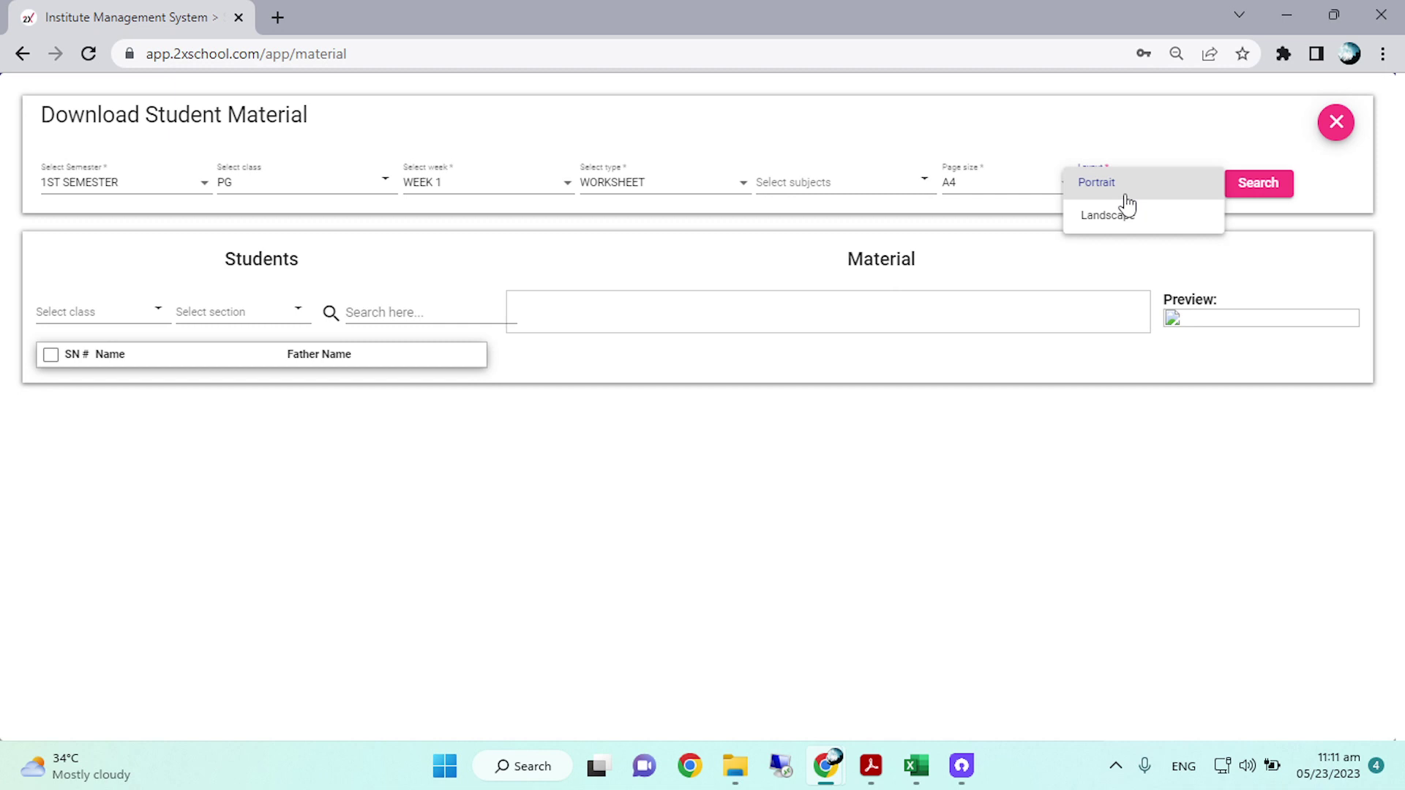
left_click(1125, 193)
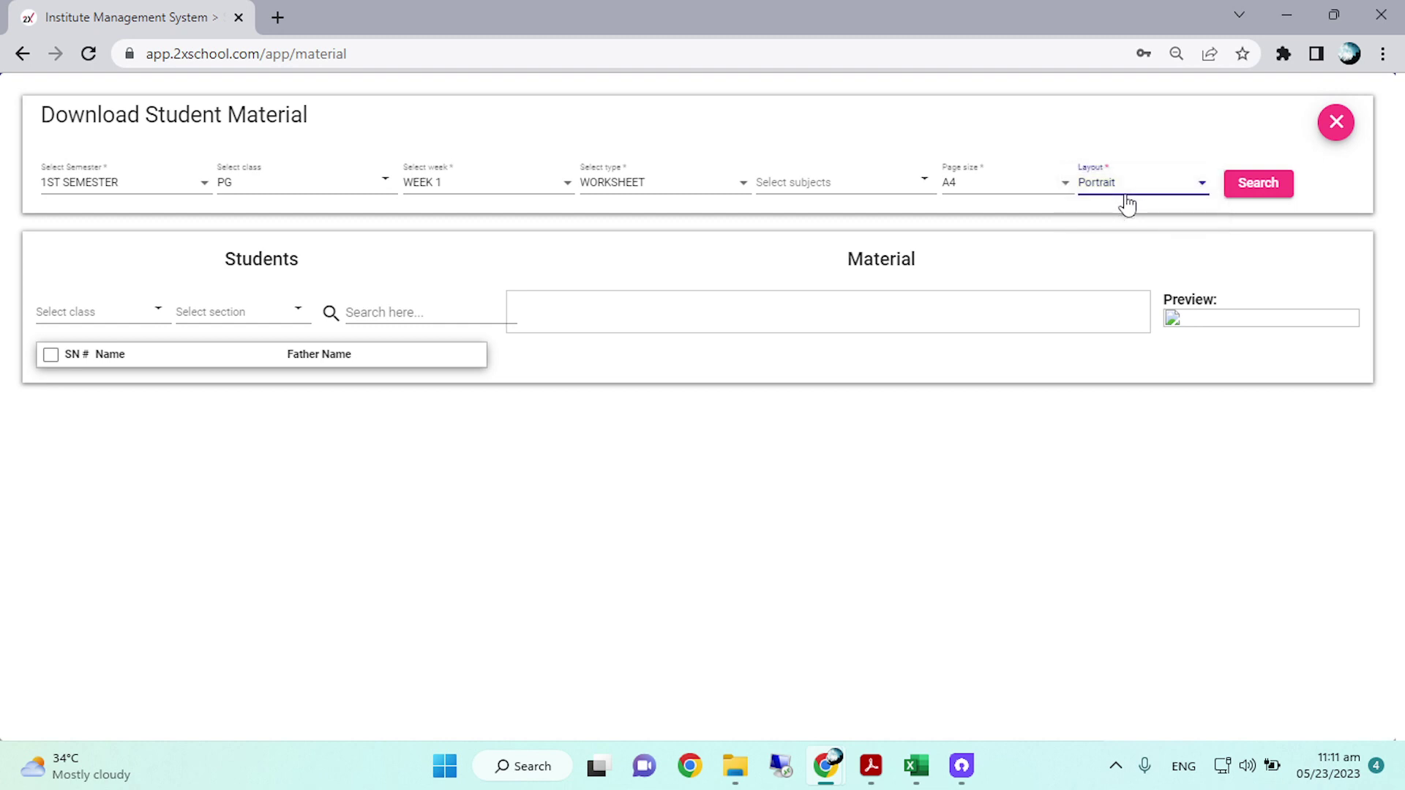
left_click(1254, 184)
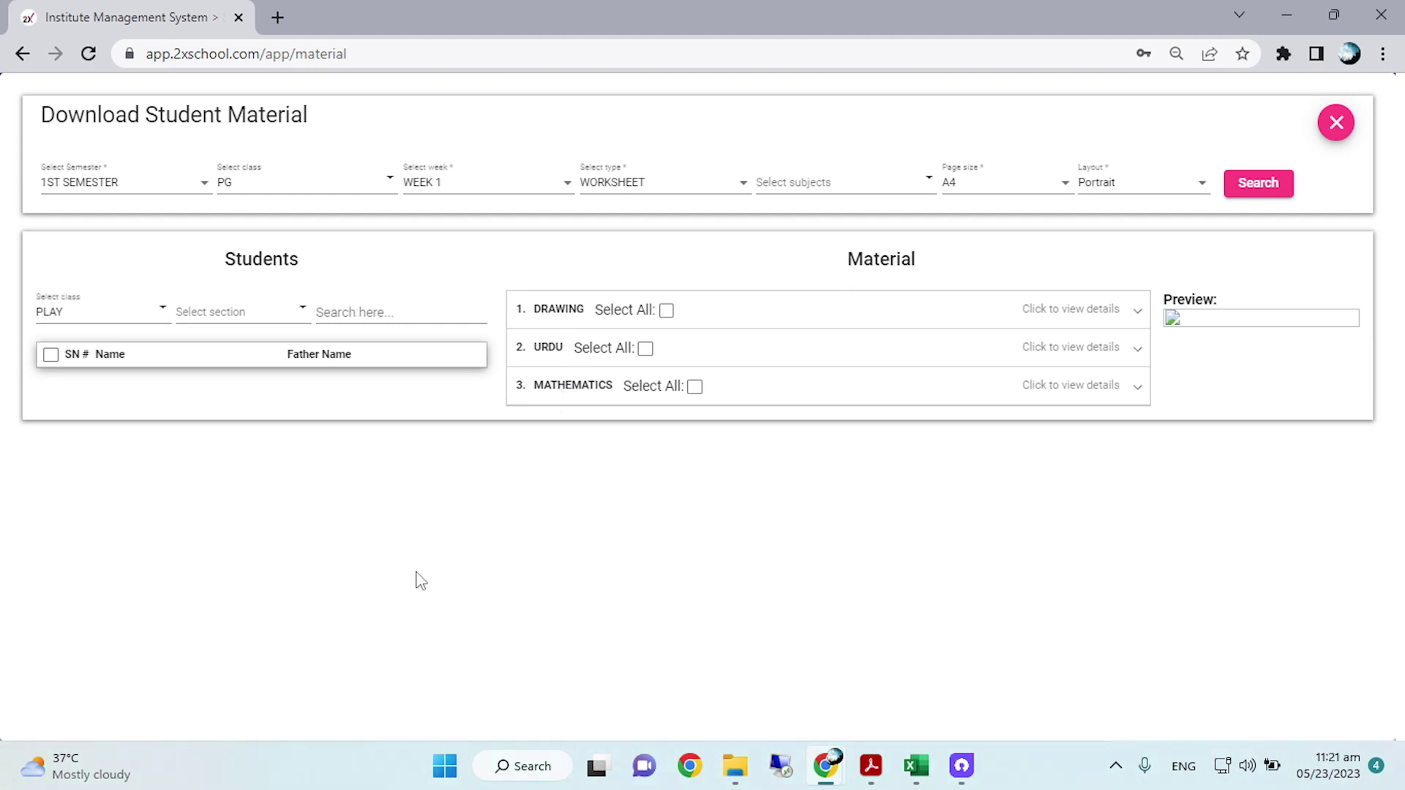
Step: Load the students of section A in the PLAY class and select all of them
left_click(177, 312)
left_click(222, 434)
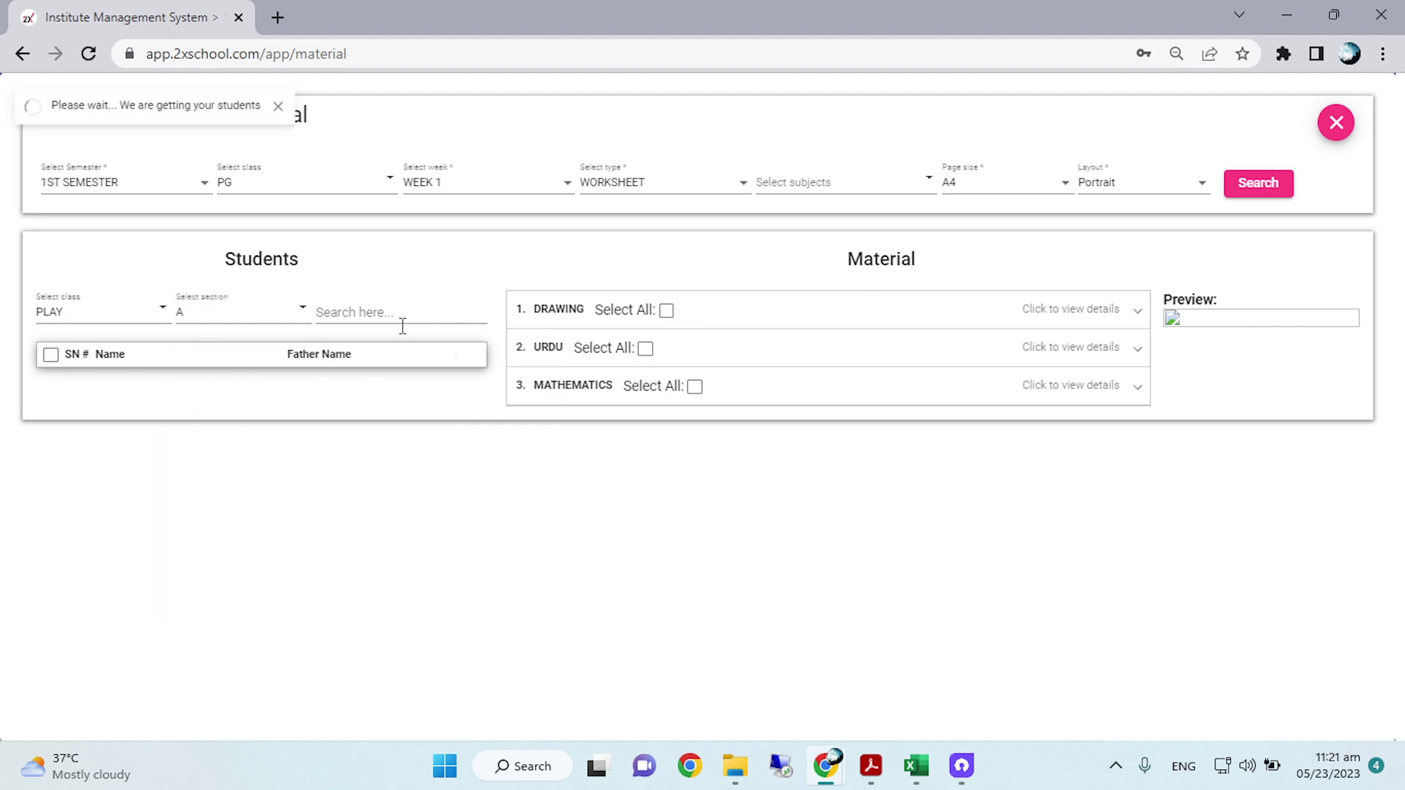
left_click(50, 355)
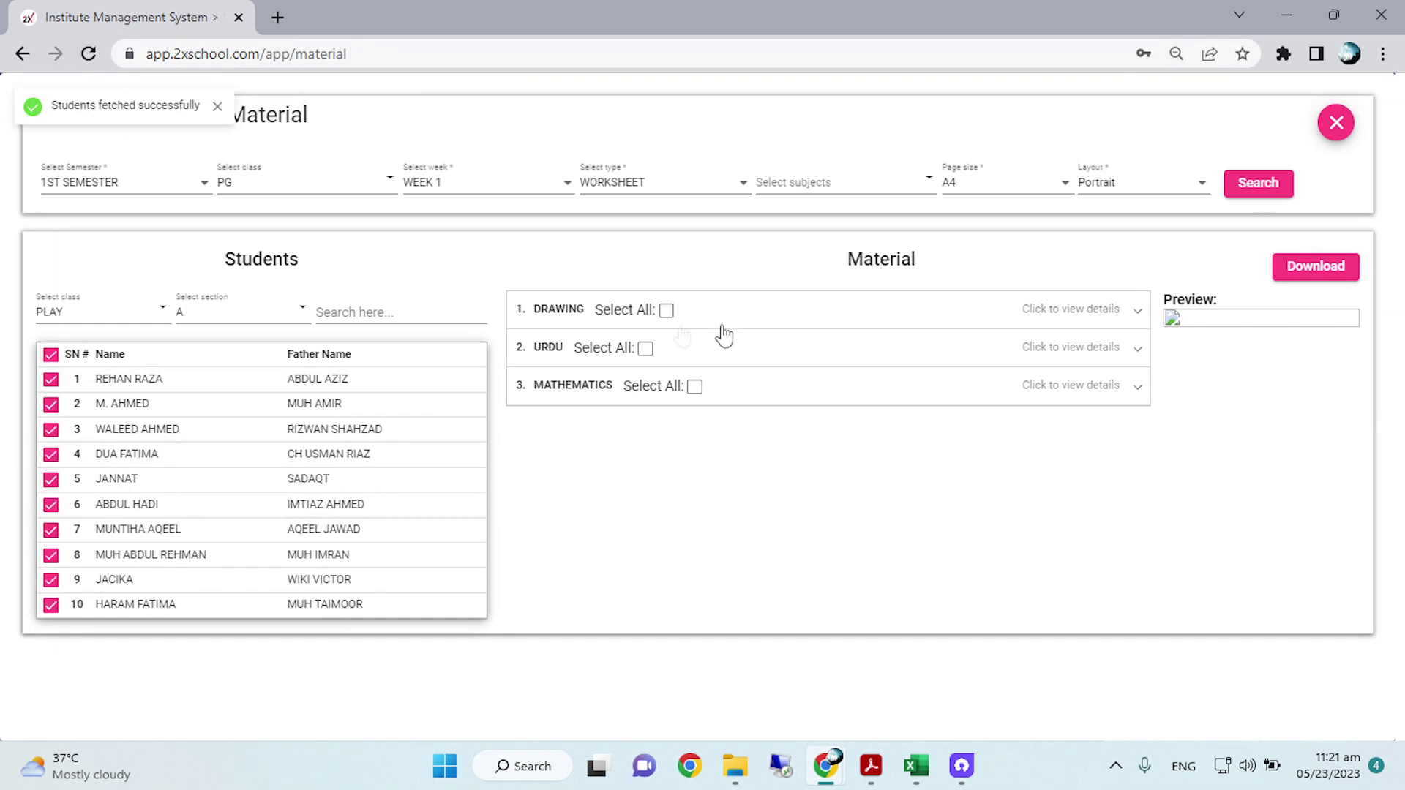
Step: Select all DRAWING material, generate the student material report and look through its first pages
left_click(666, 311)
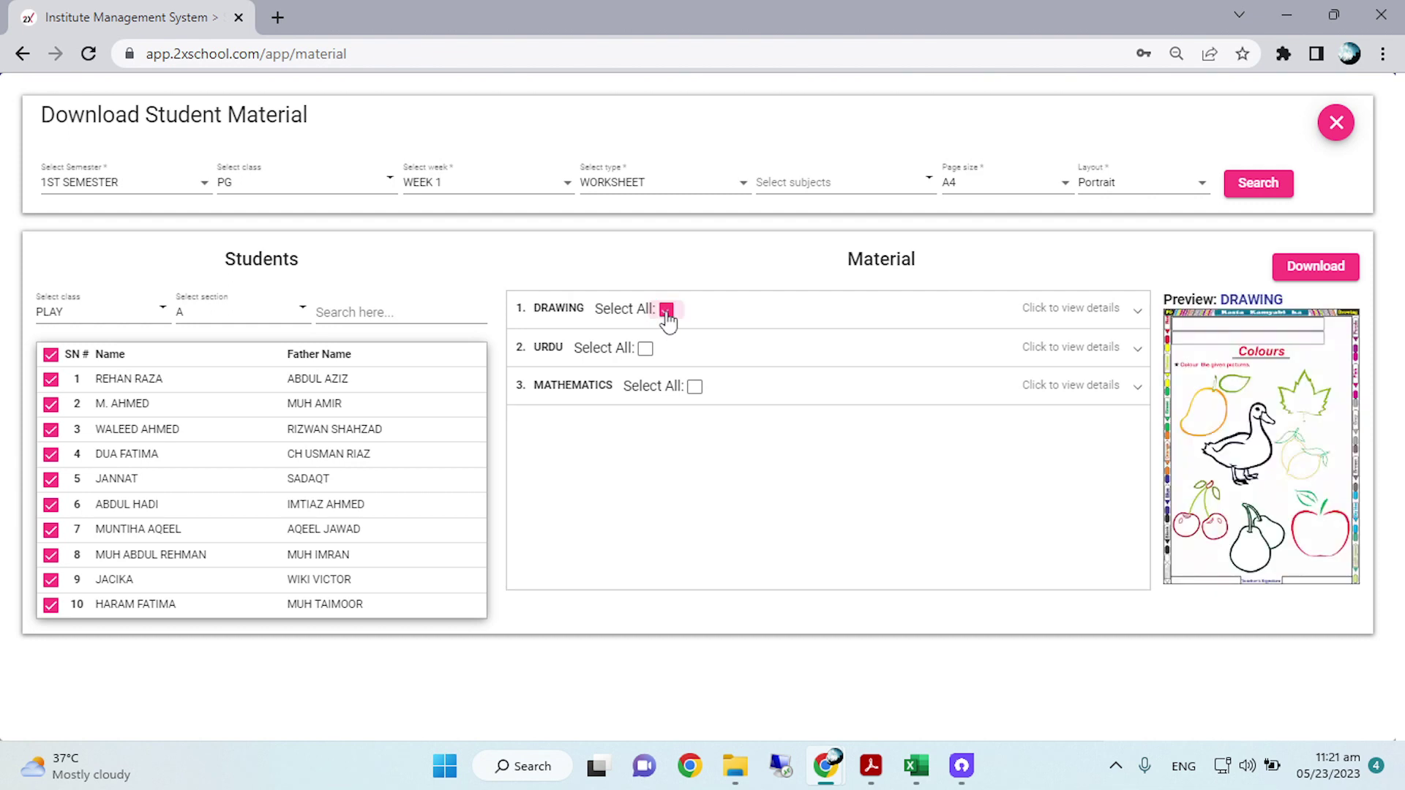
left_click(1333, 268)
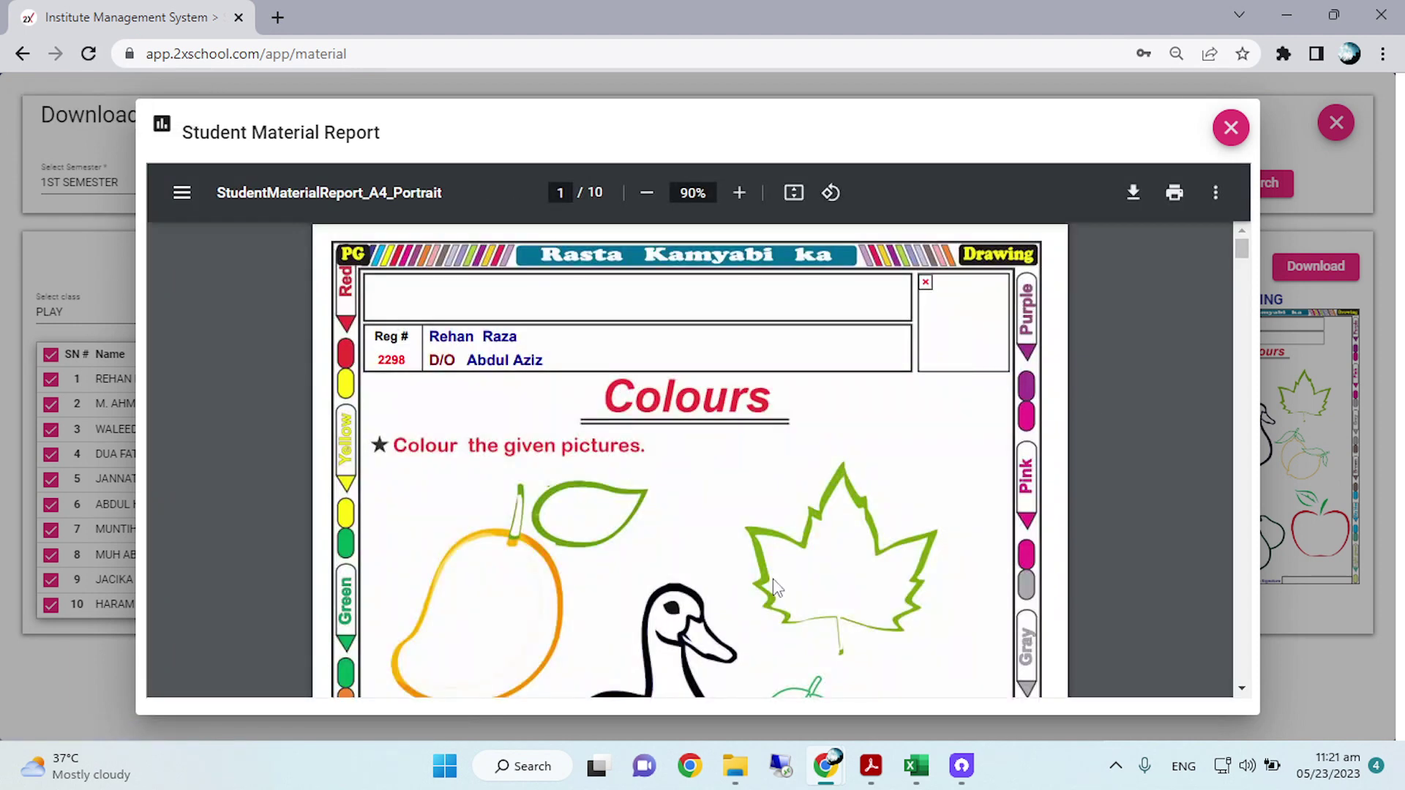
scroll(772, 579, "down", 10)
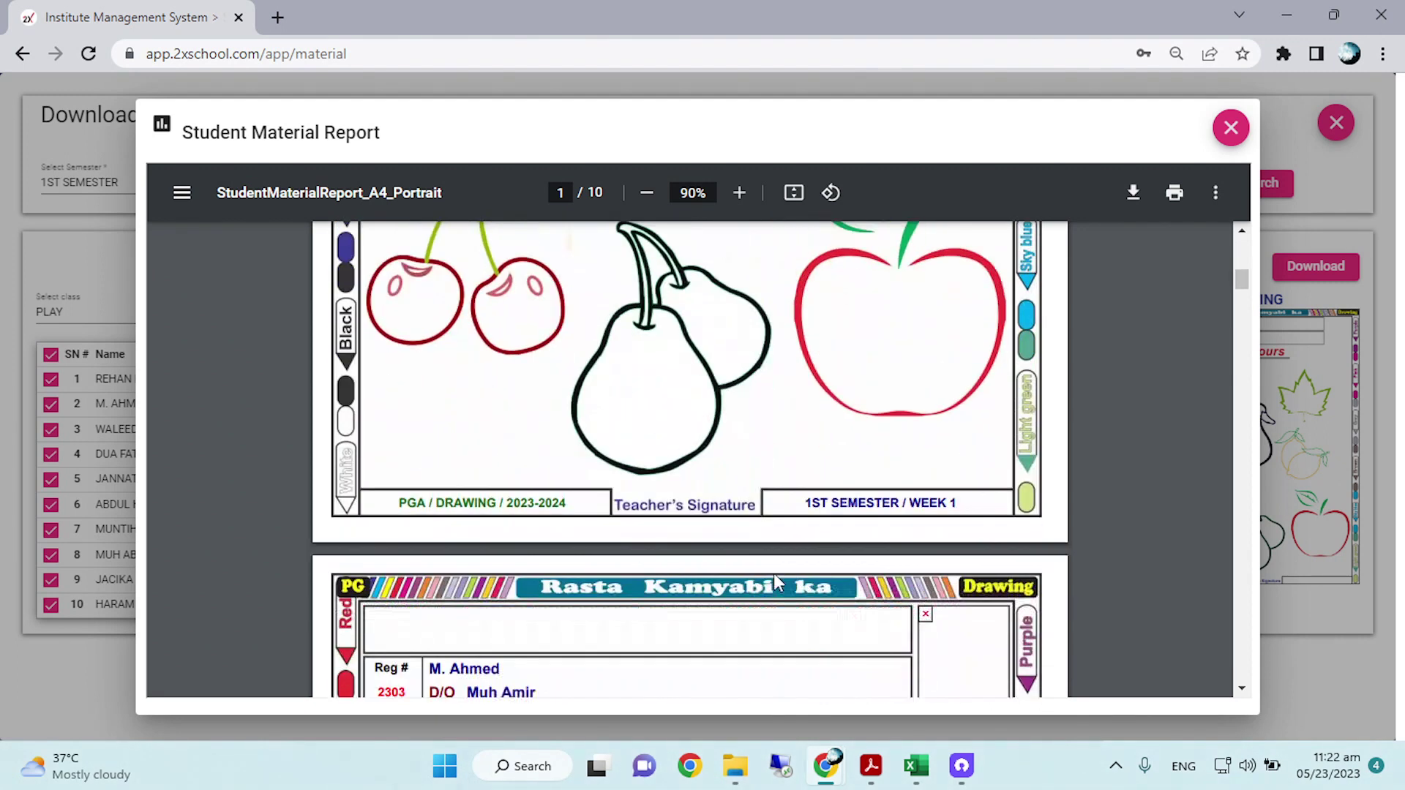
scroll(774, 573, "down", 5)
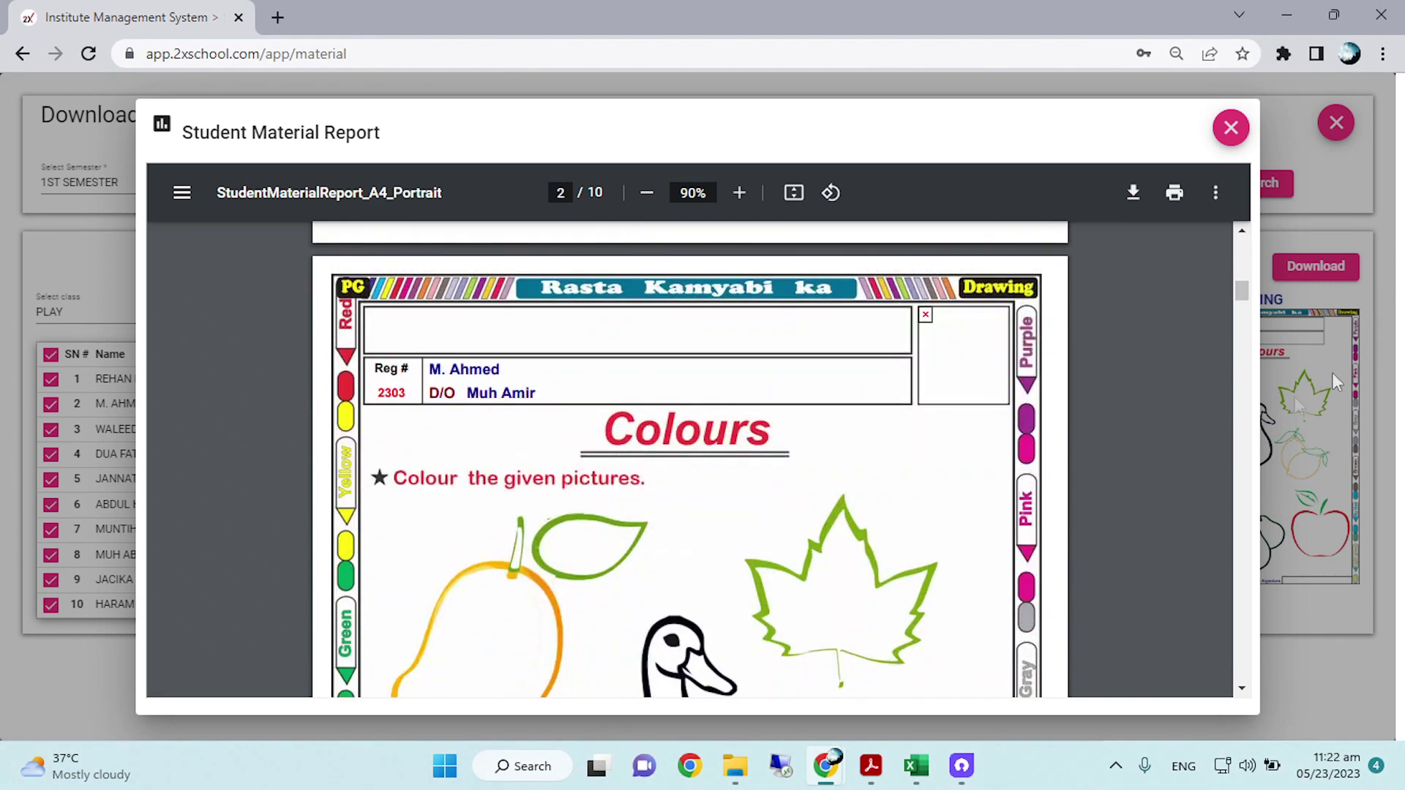
scroll(964, 385, "up", 10)
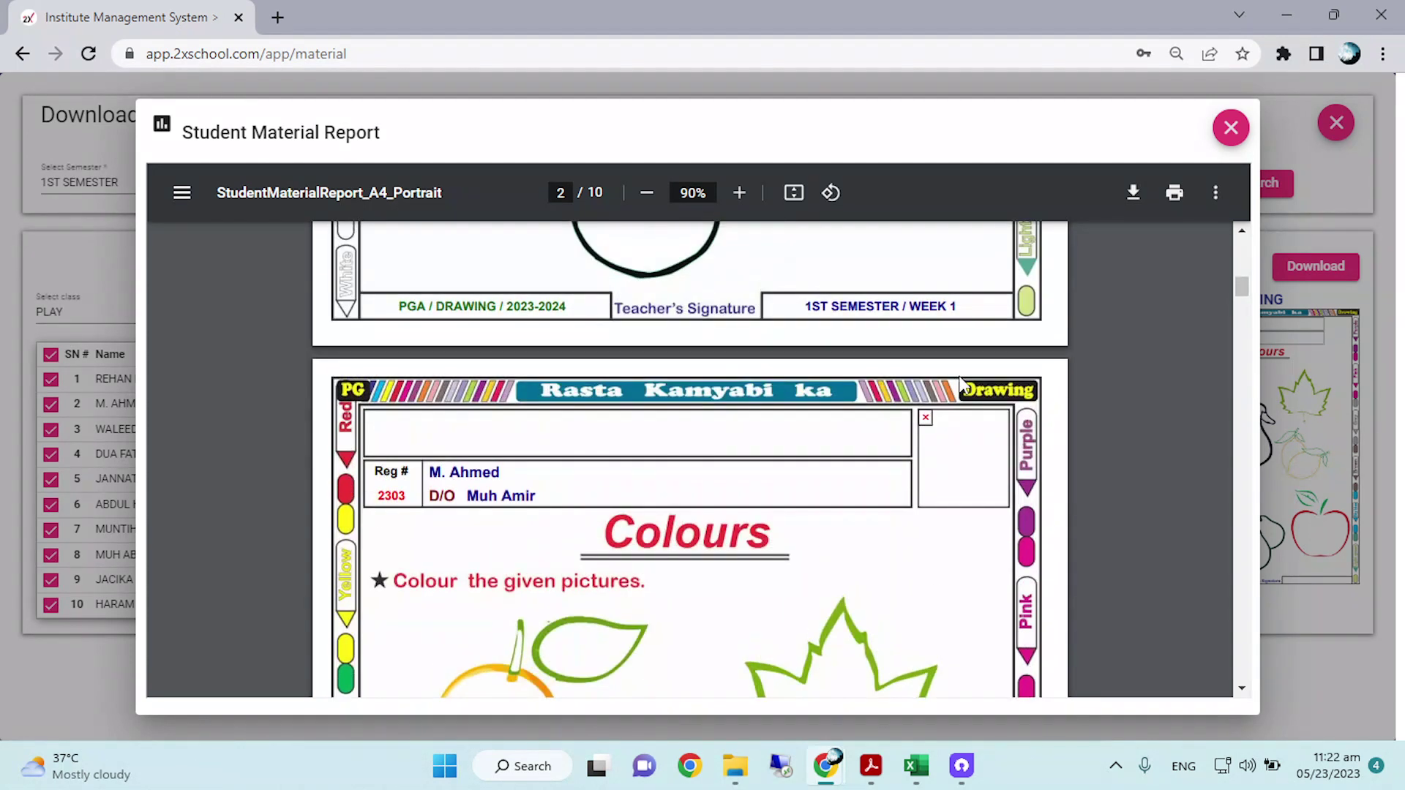
scroll(964, 386, "up", 2)
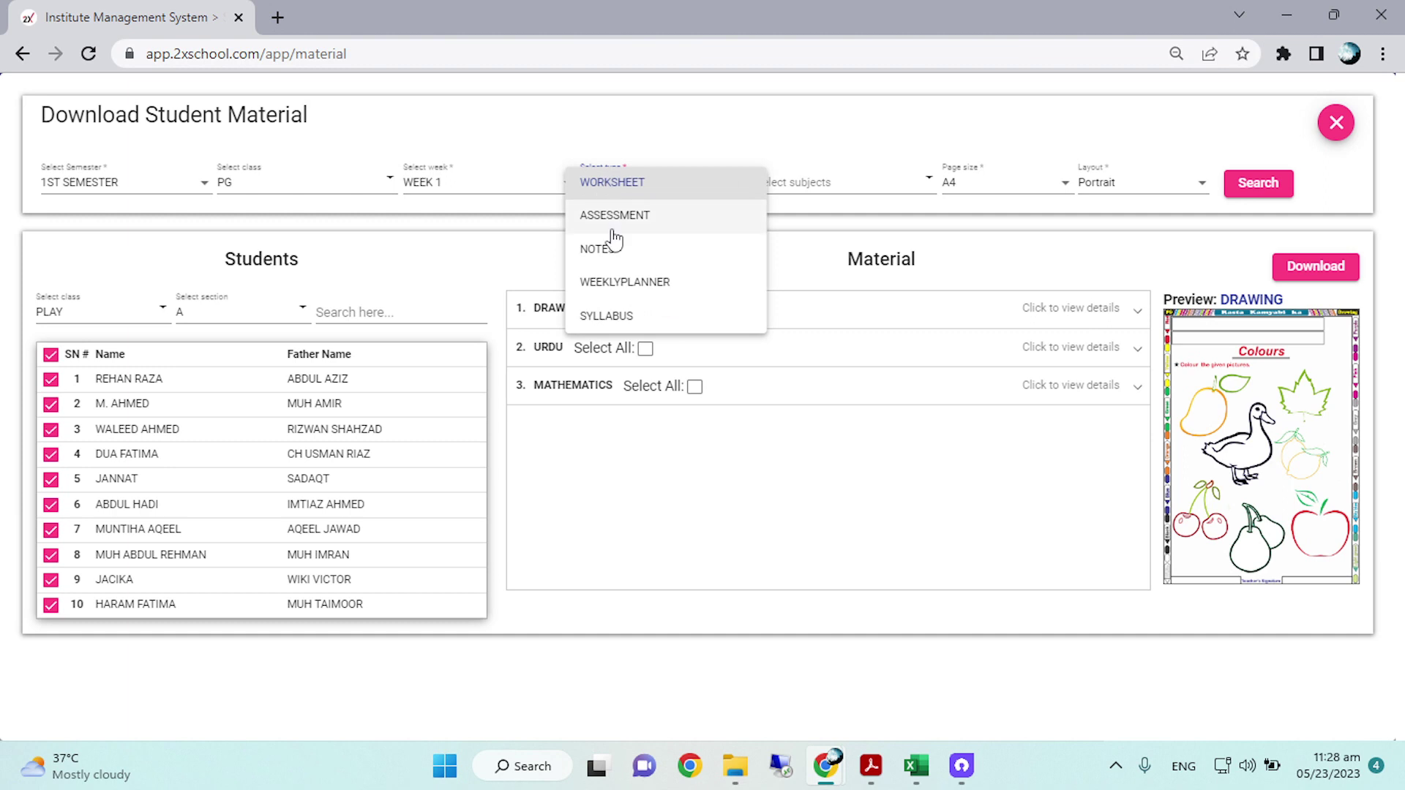
Step: Change the material type to ASSESSMENT and the week to WEEK 10
left_click(503, 280)
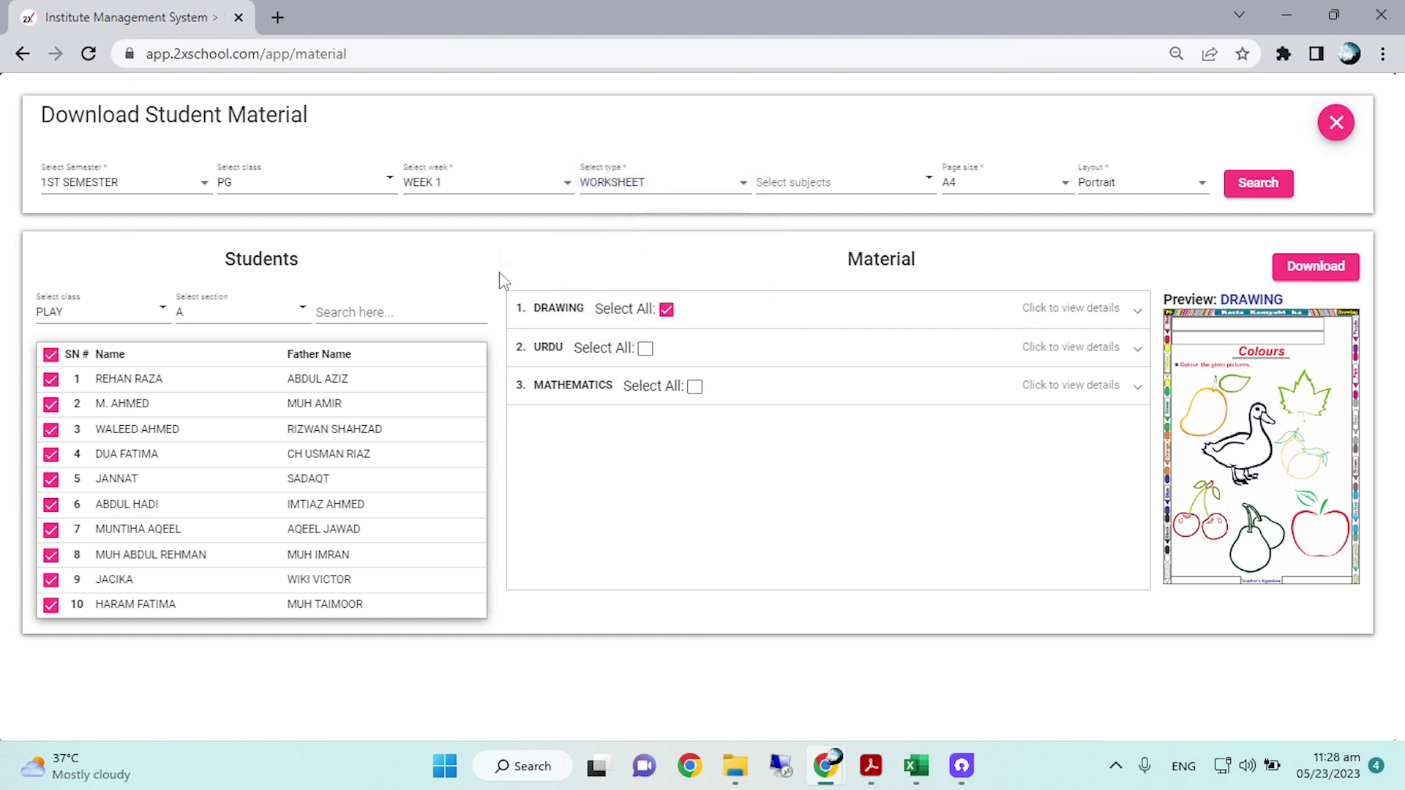
left_click(668, 194)
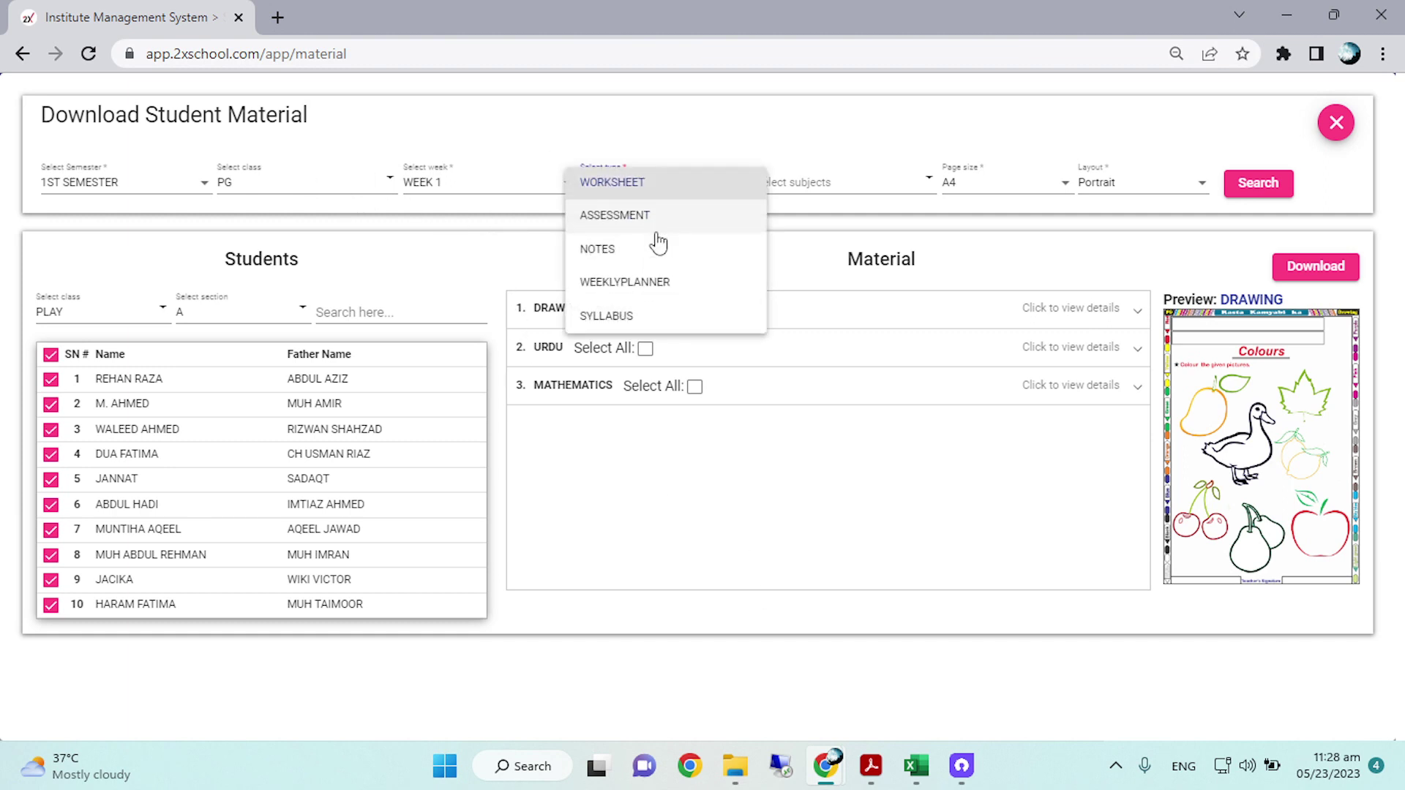
left_click(653, 218)
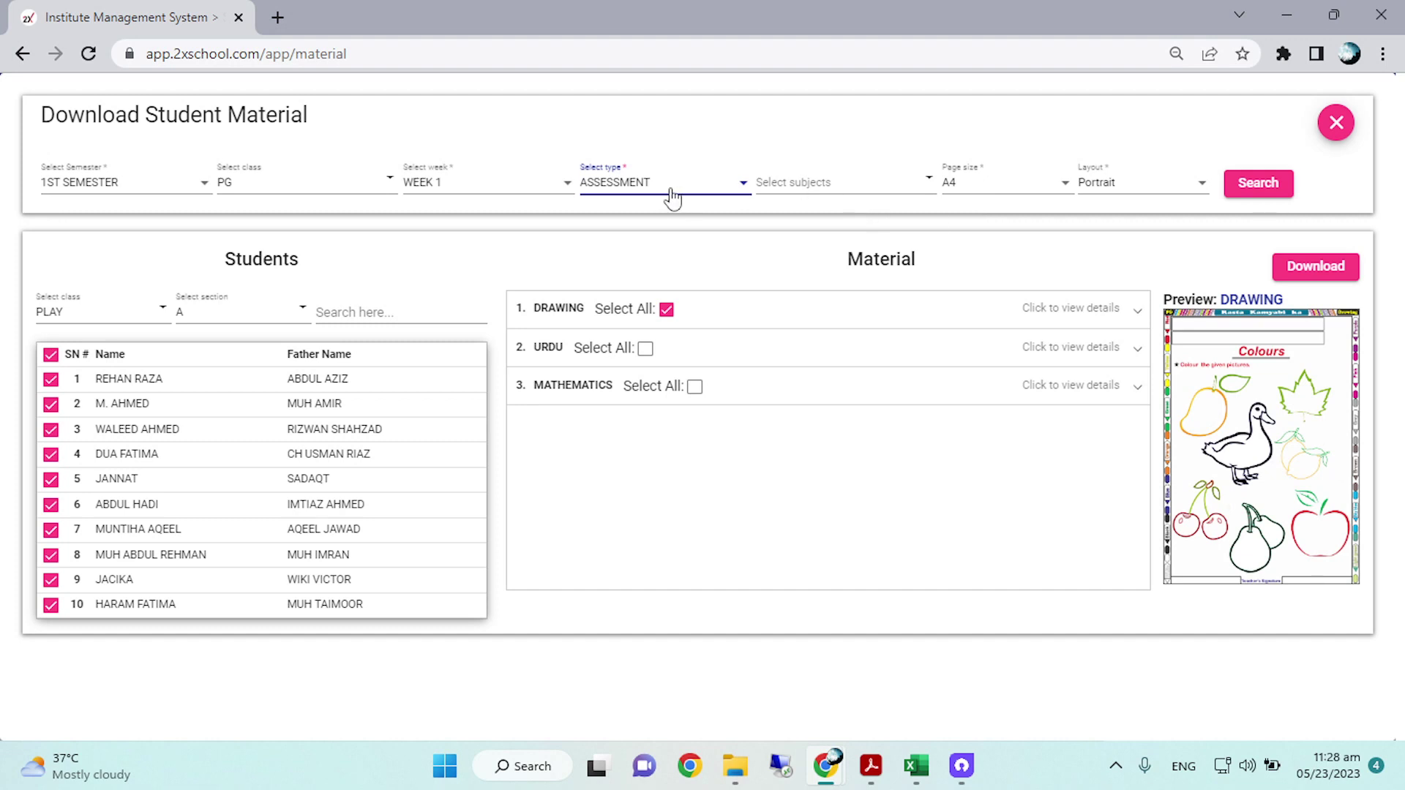
left_click(502, 188)
scroll(490, 378, "down", 3)
left_click(505, 278)
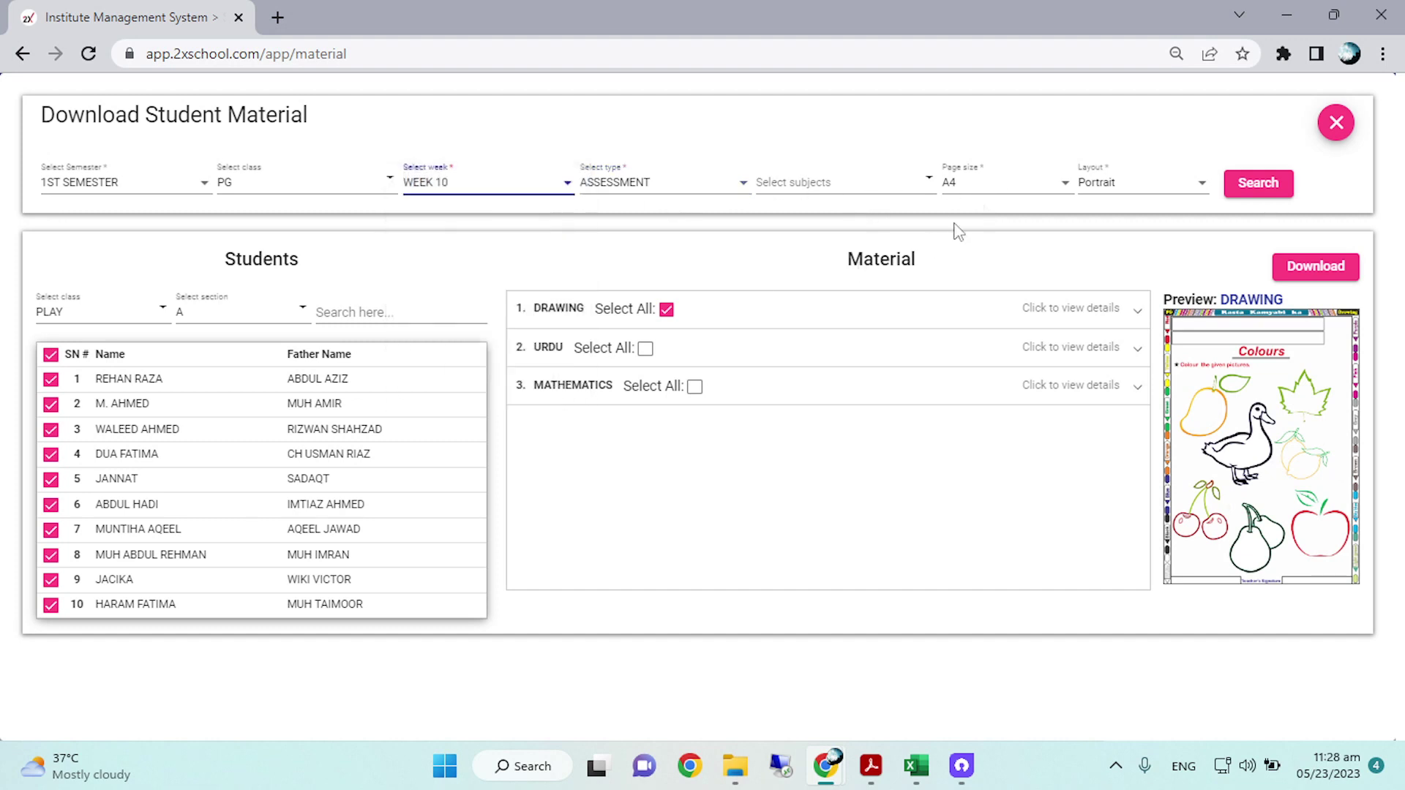
Step: Set the page size to LegalFolio and search for the matching assessment material
left_click(1010, 191)
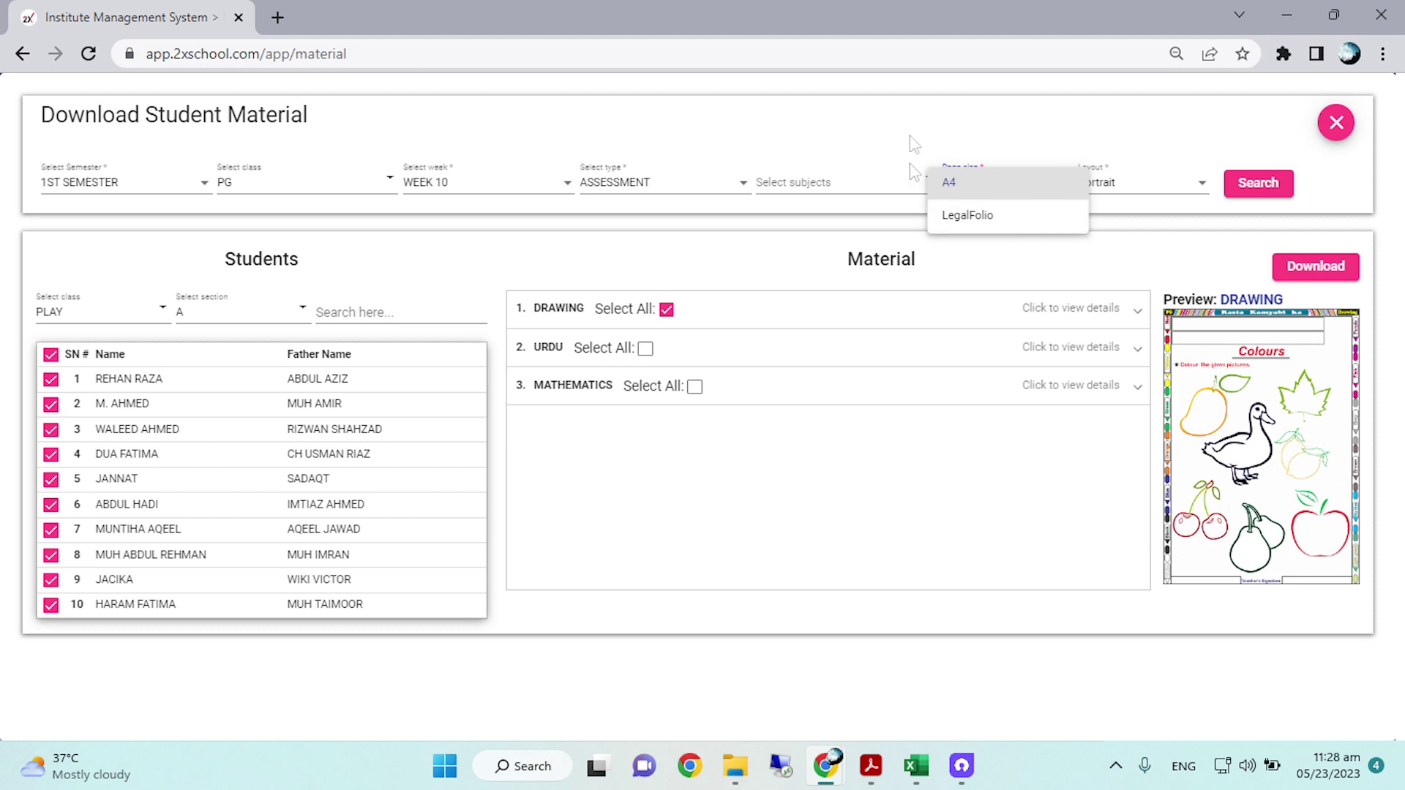
left_click(995, 230)
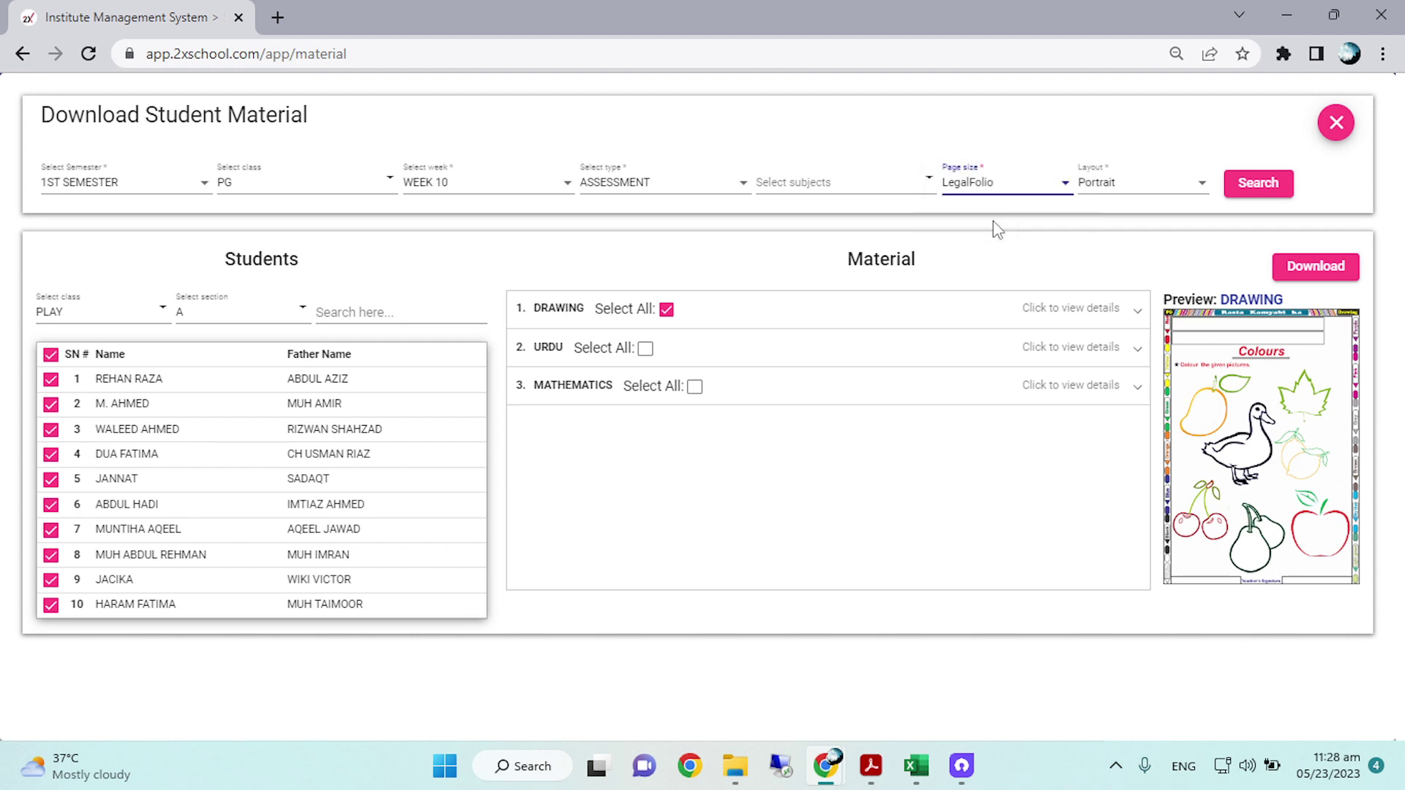
left_click(1248, 187)
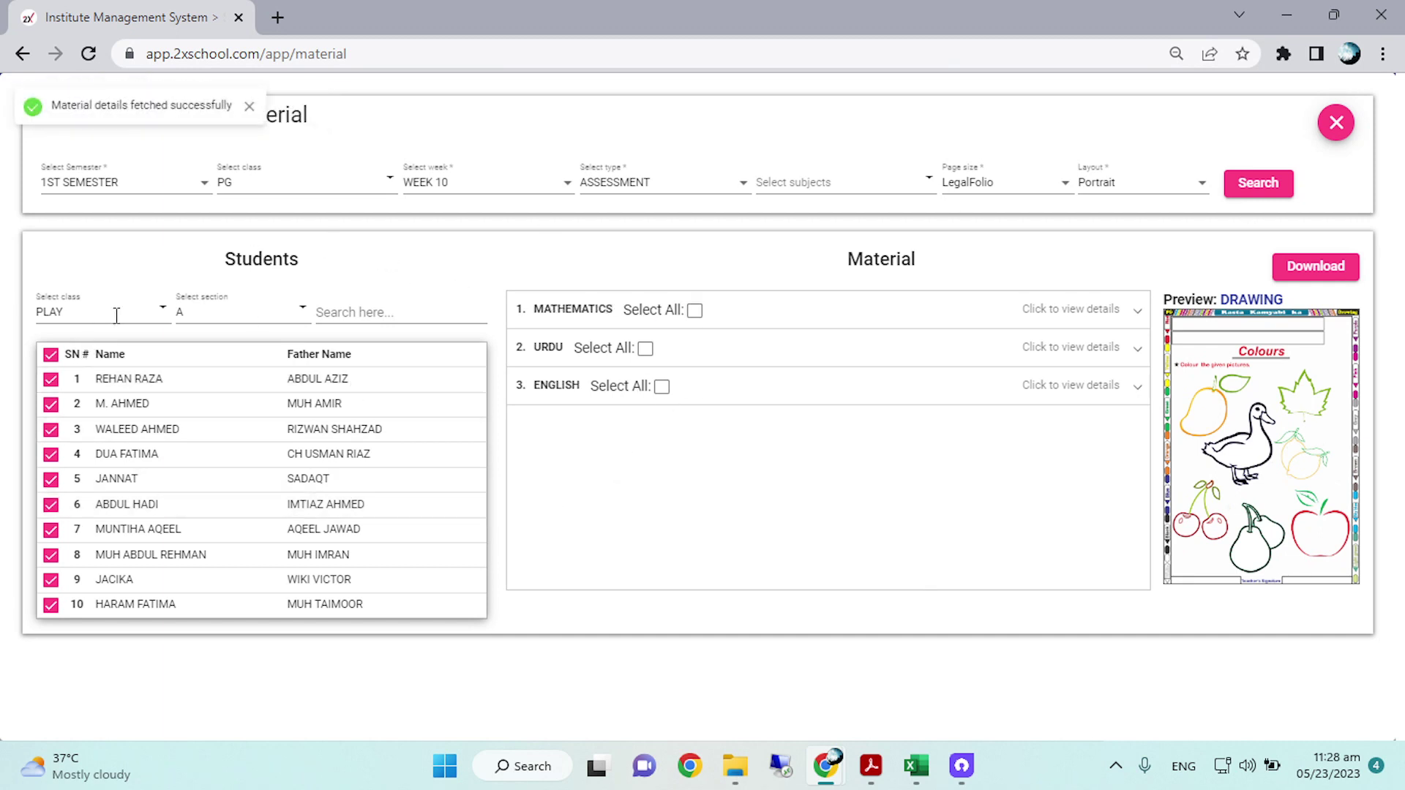
Step: Select all MATHEMATICS material, generate the report for the selected students and look through its first pages
left_click(694, 311)
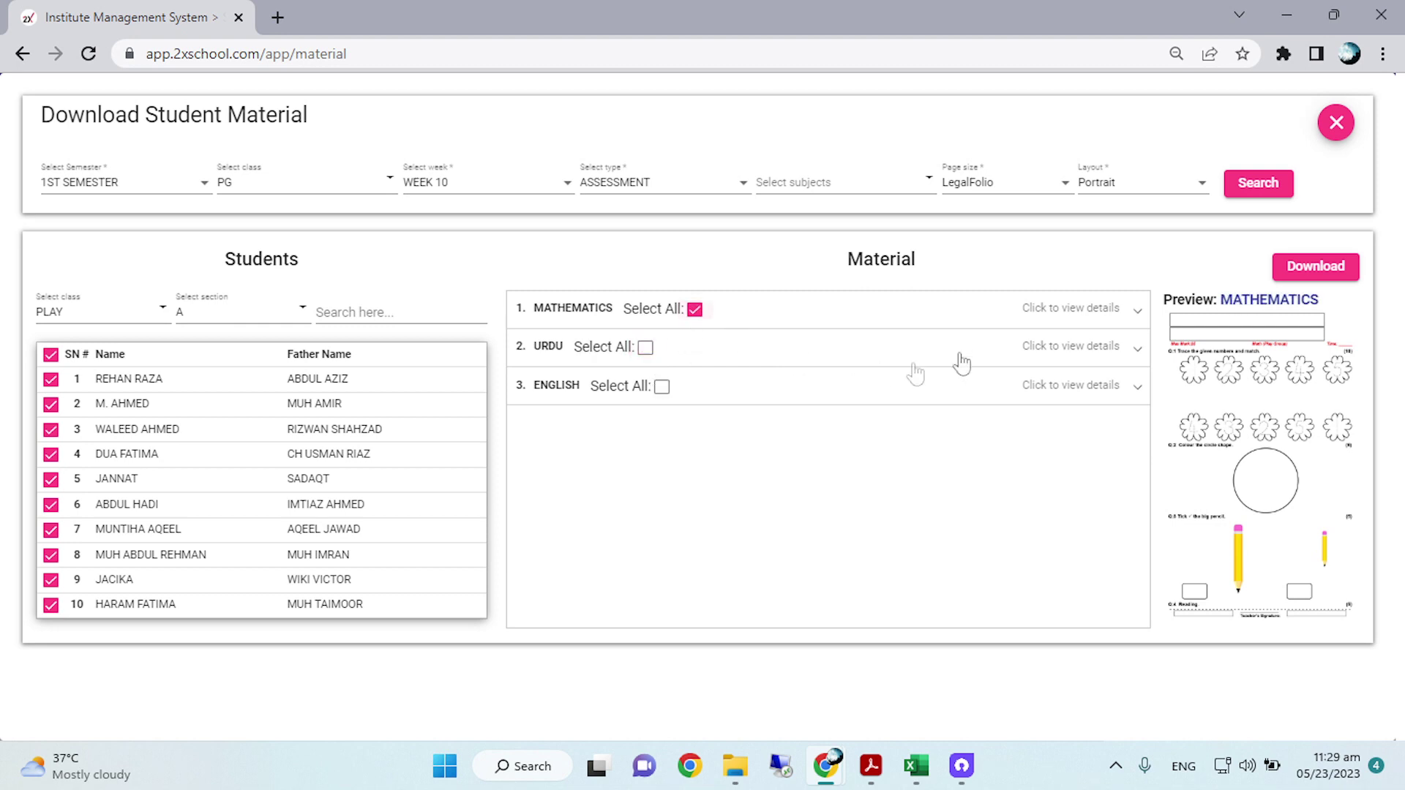
left_click_drag(962, 361, 1401, 505)
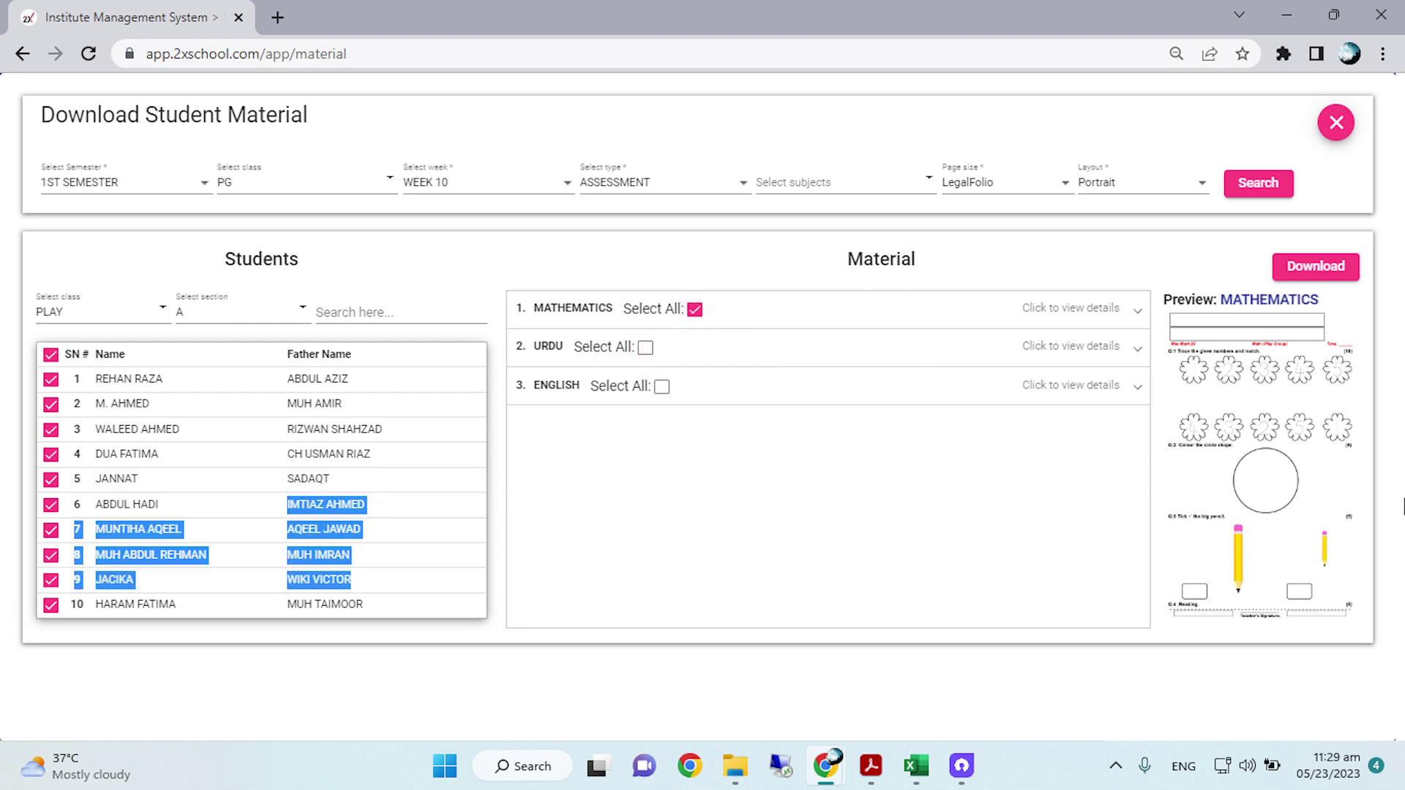
left_click(1313, 266)
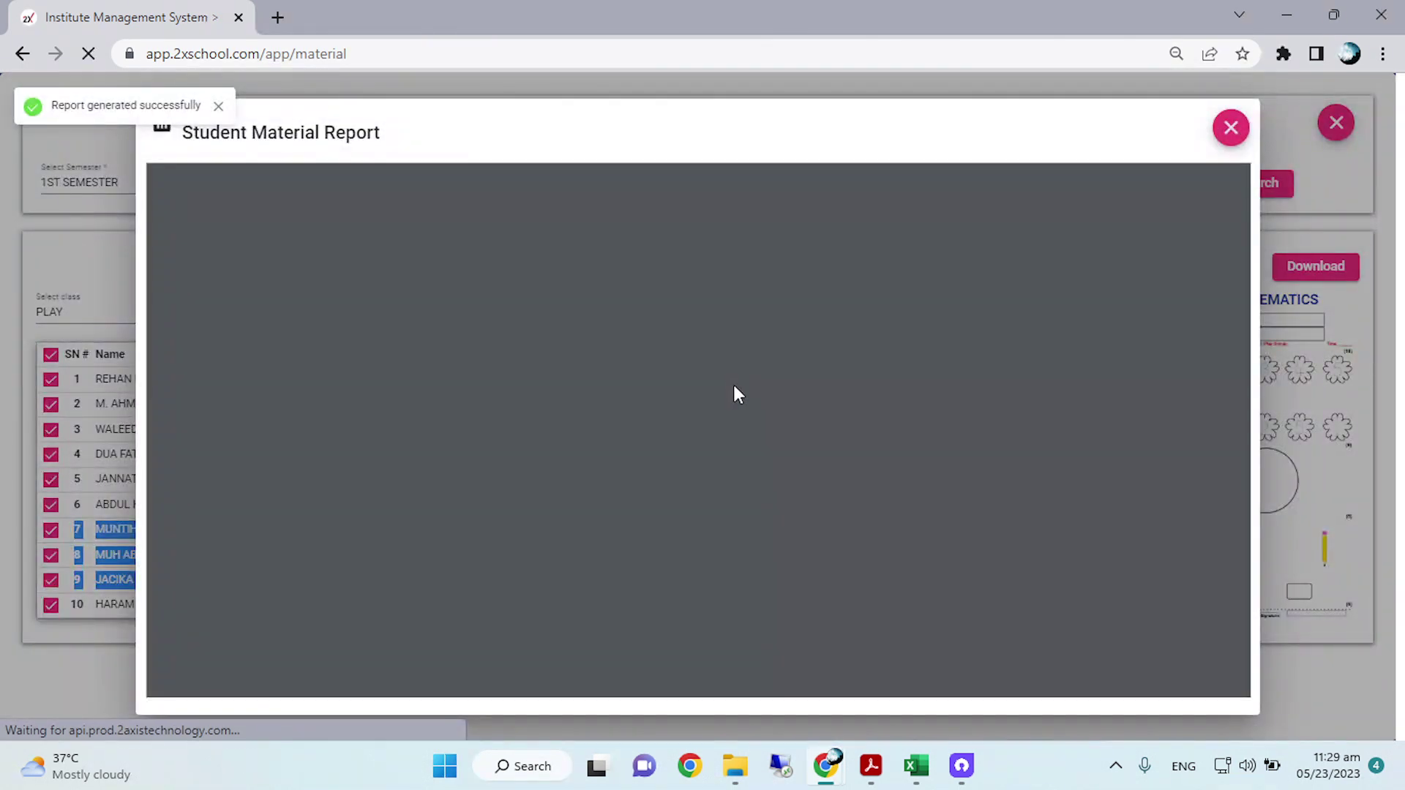
scroll(736, 394, "down", 10)
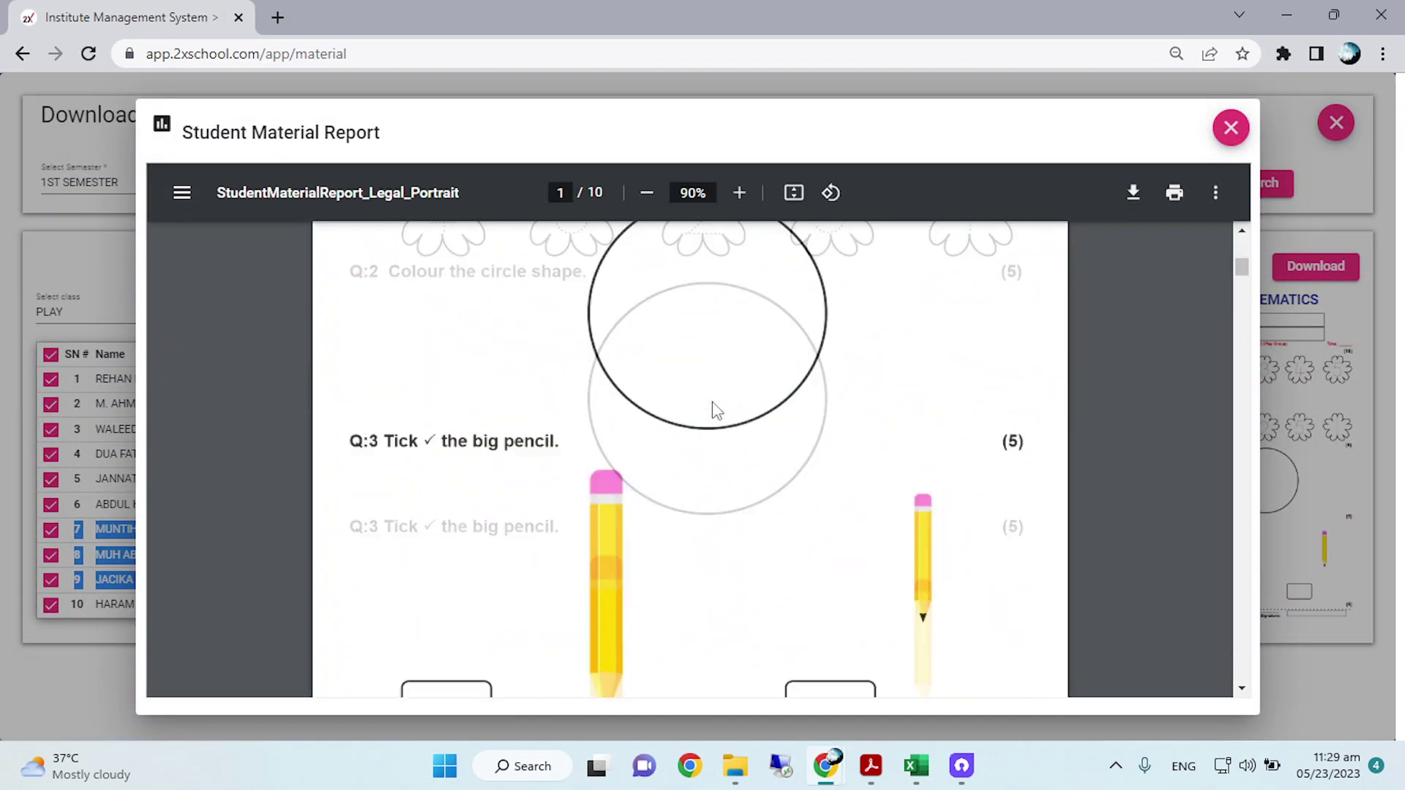
scroll(704, 448, "down", 7)
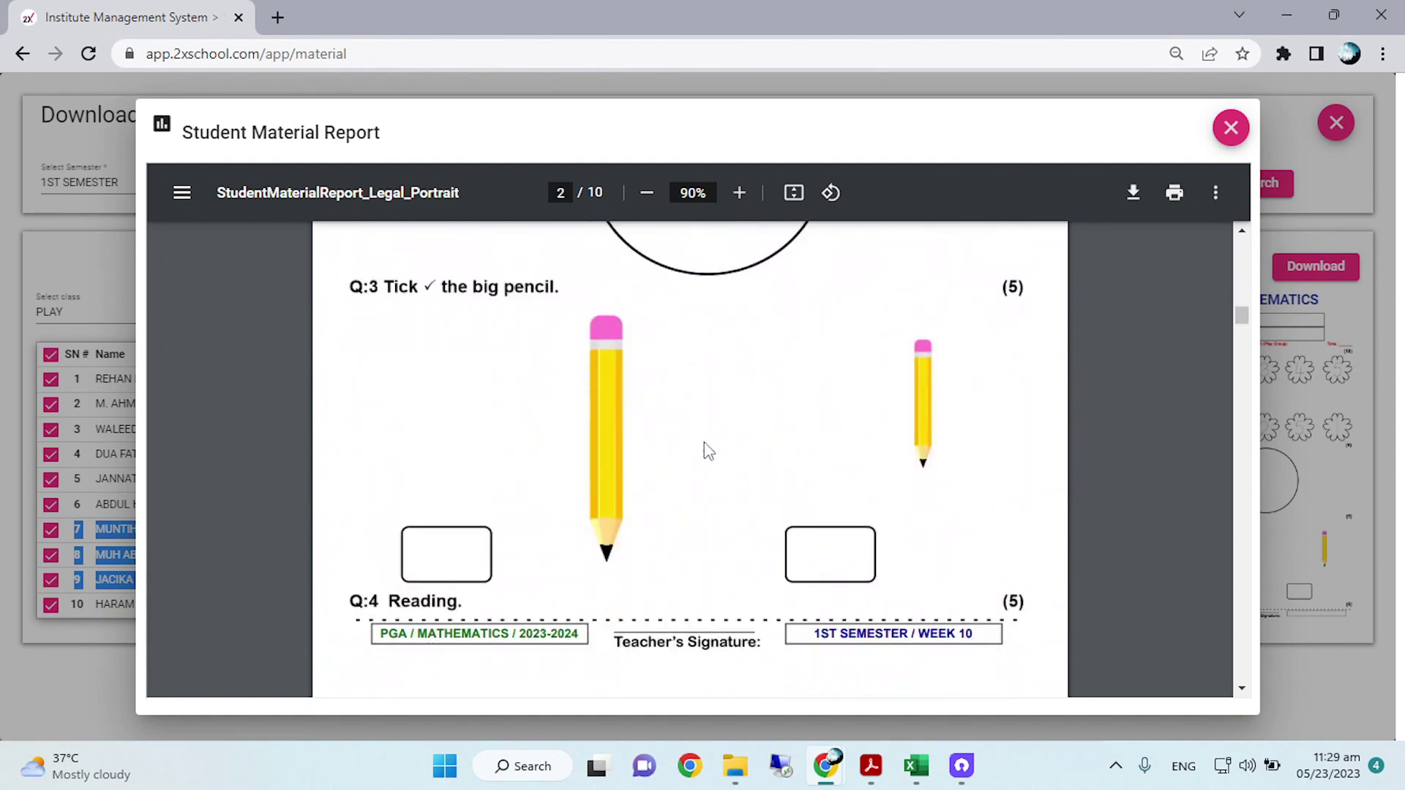
scroll(695, 461, "up", 7)
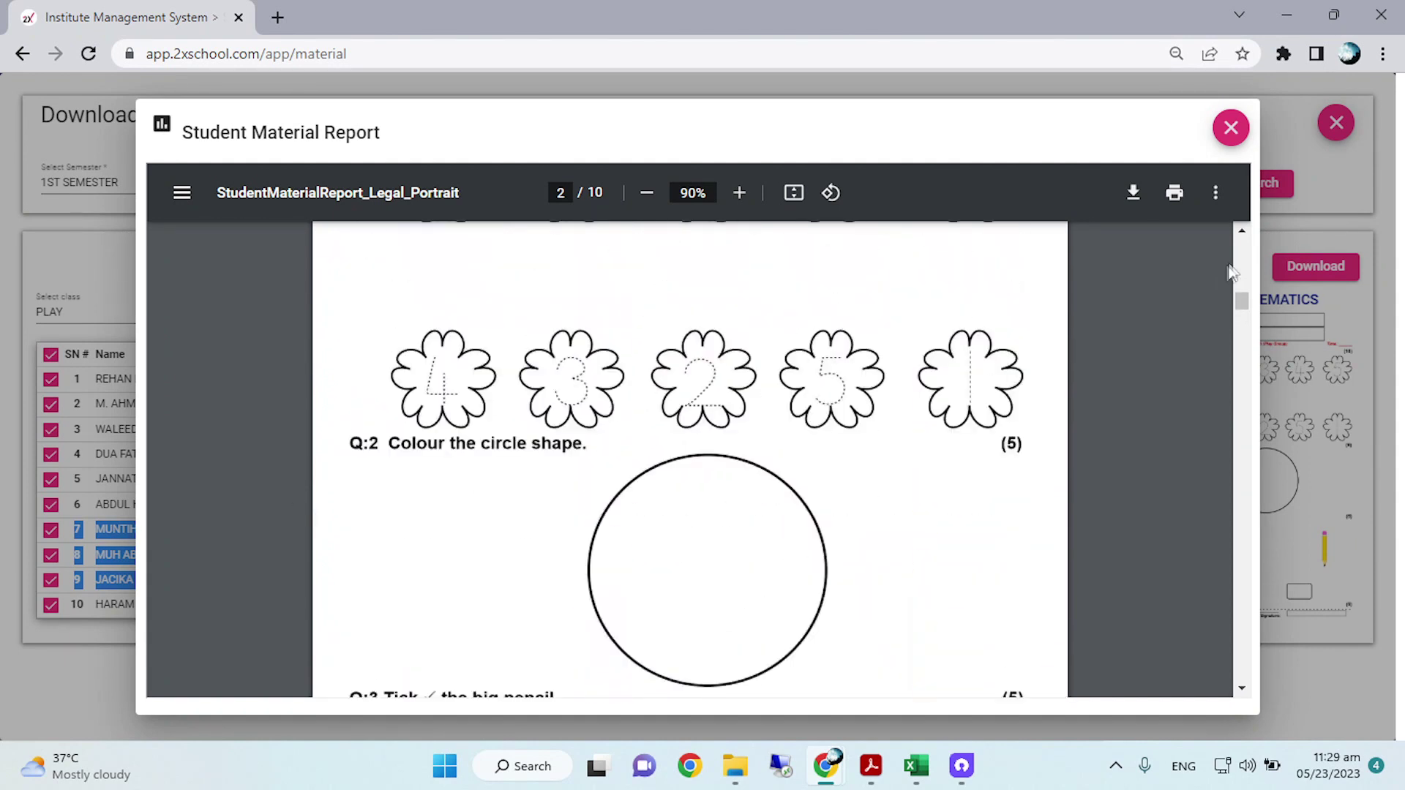
Step: Open the report's print settings, review the additional options such as paper size and two-sided printing, and cancel printing
left_click(1174, 193)
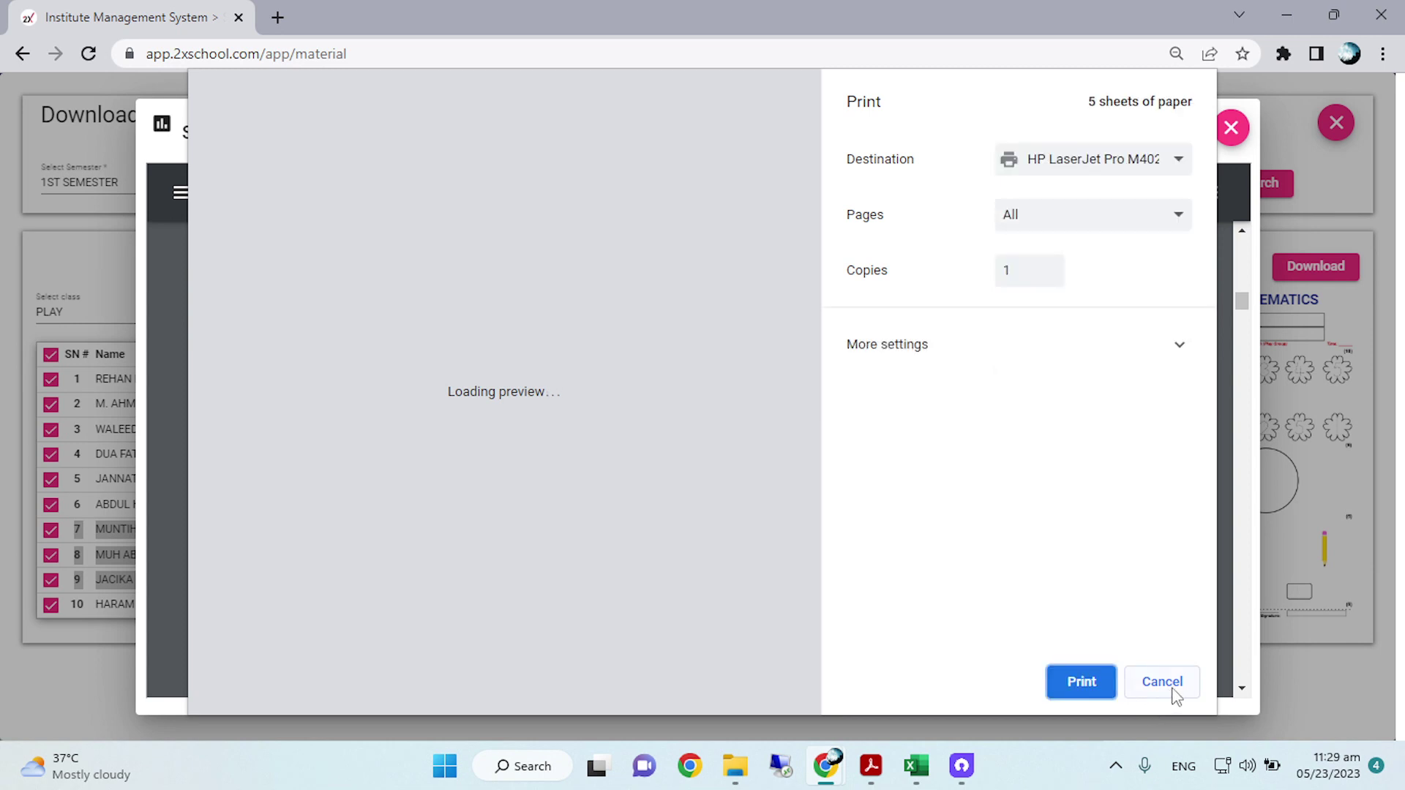
left_click(1176, 362)
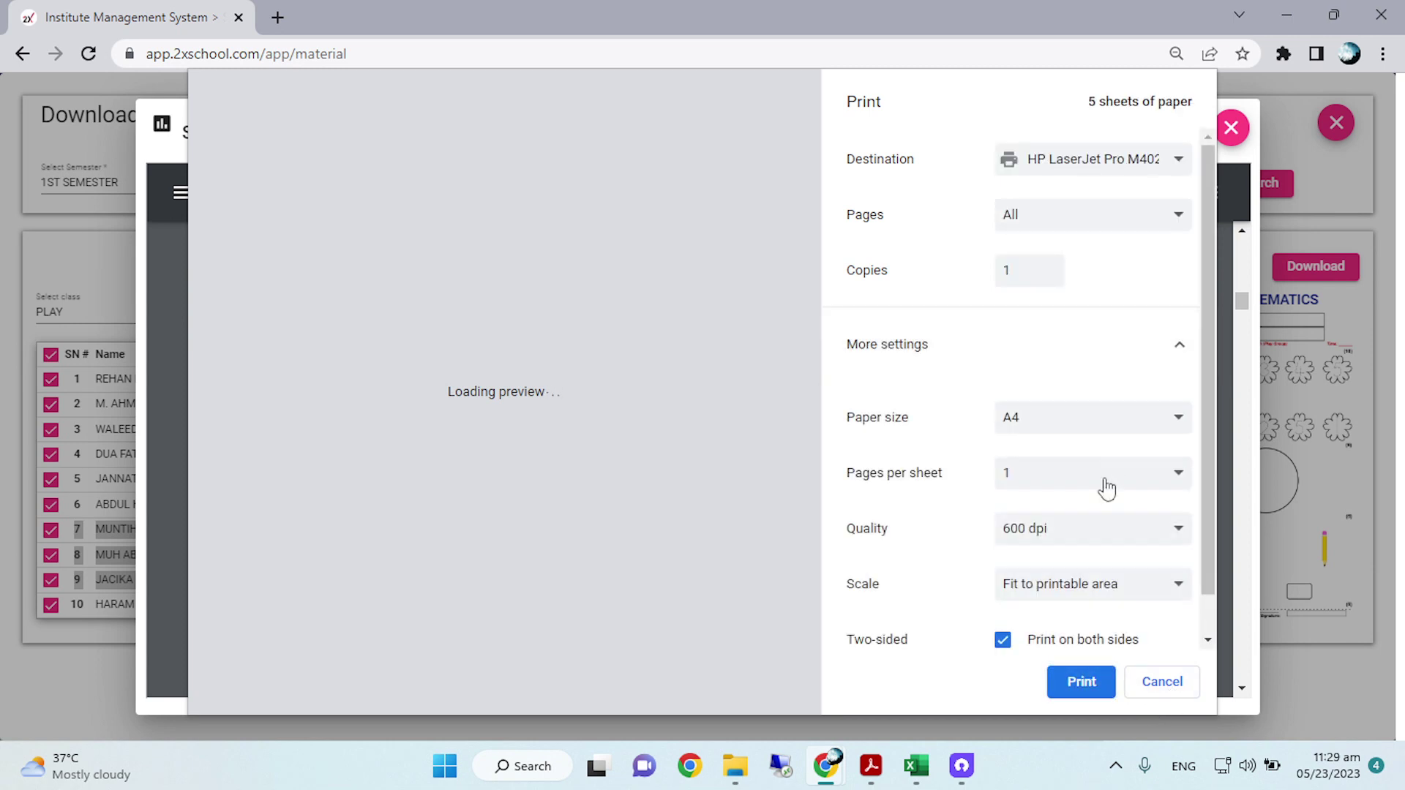
scroll(1069, 538, "down", 2)
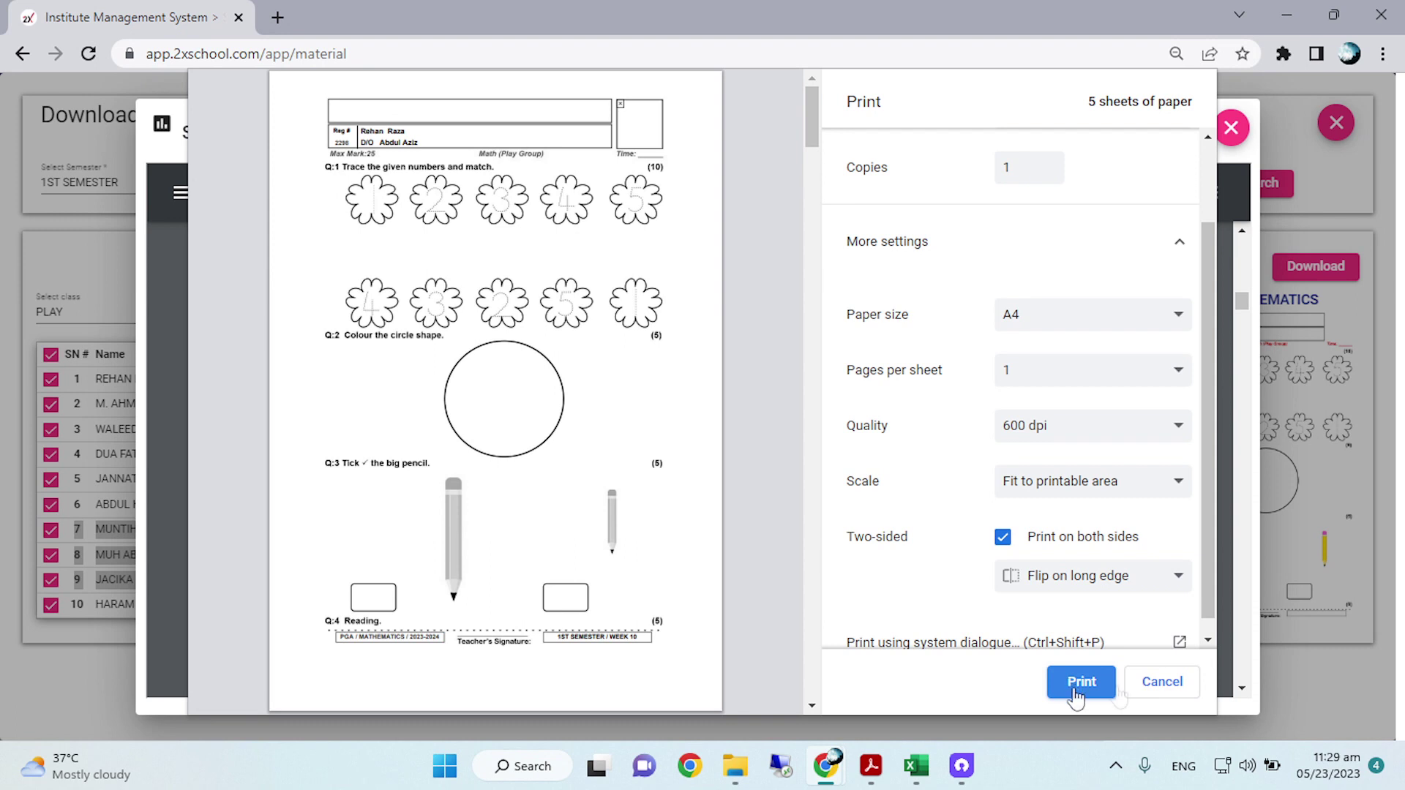
left_click(1163, 682)
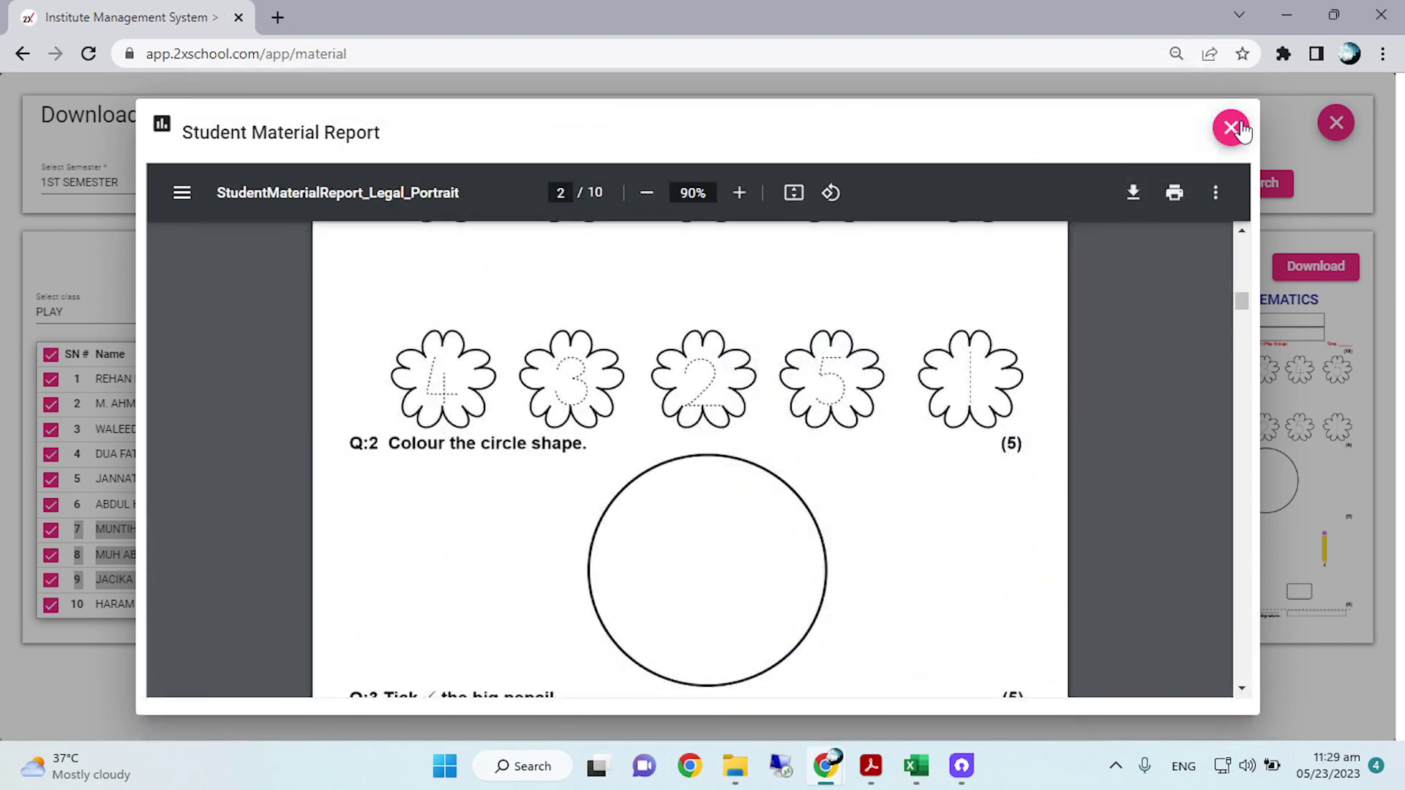
Step: Look over the rest of the second student's MATHEMATICS assessment page and close the report
scroll(1004, 344, "down", 15)
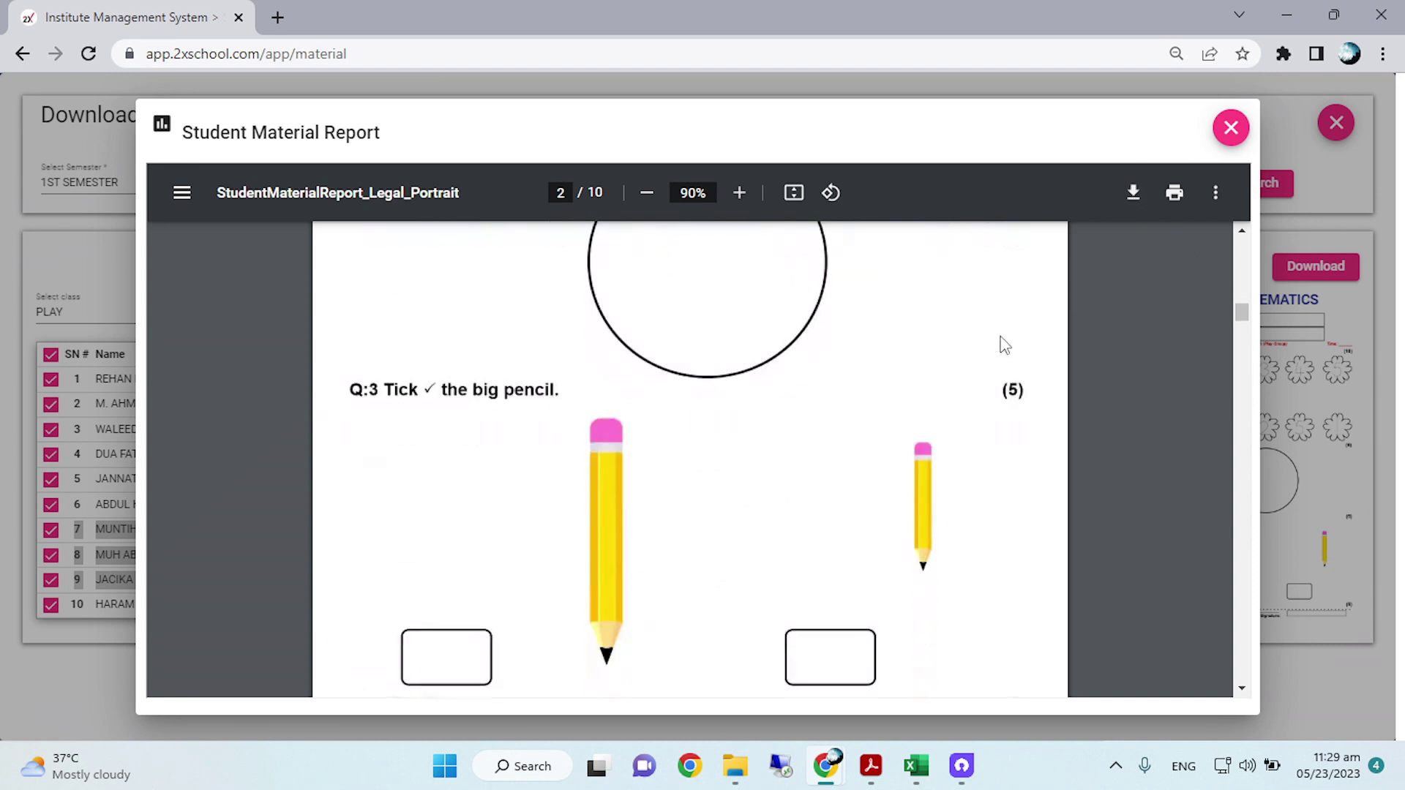
scroll(1004, 343, "up", 5)
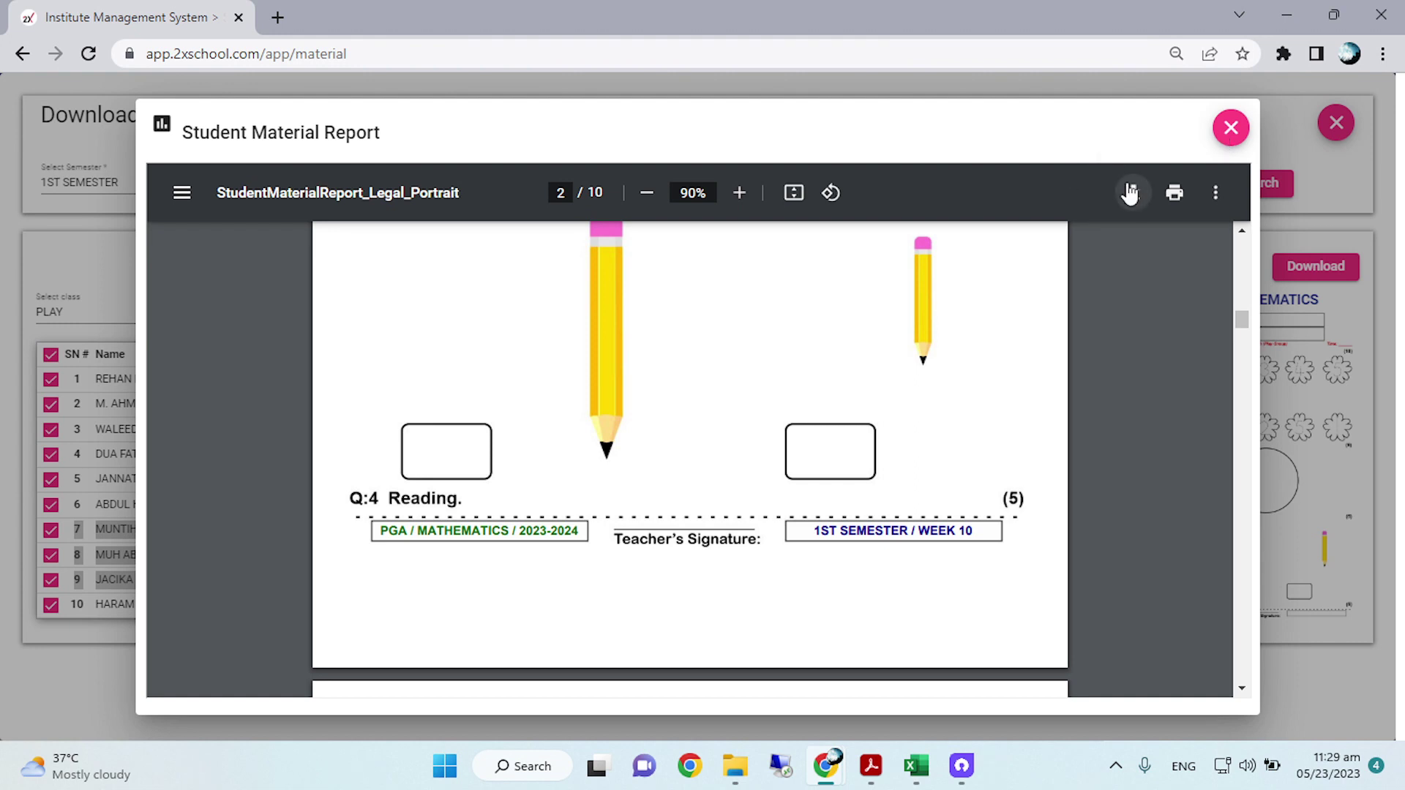
left_click(1229, 129)
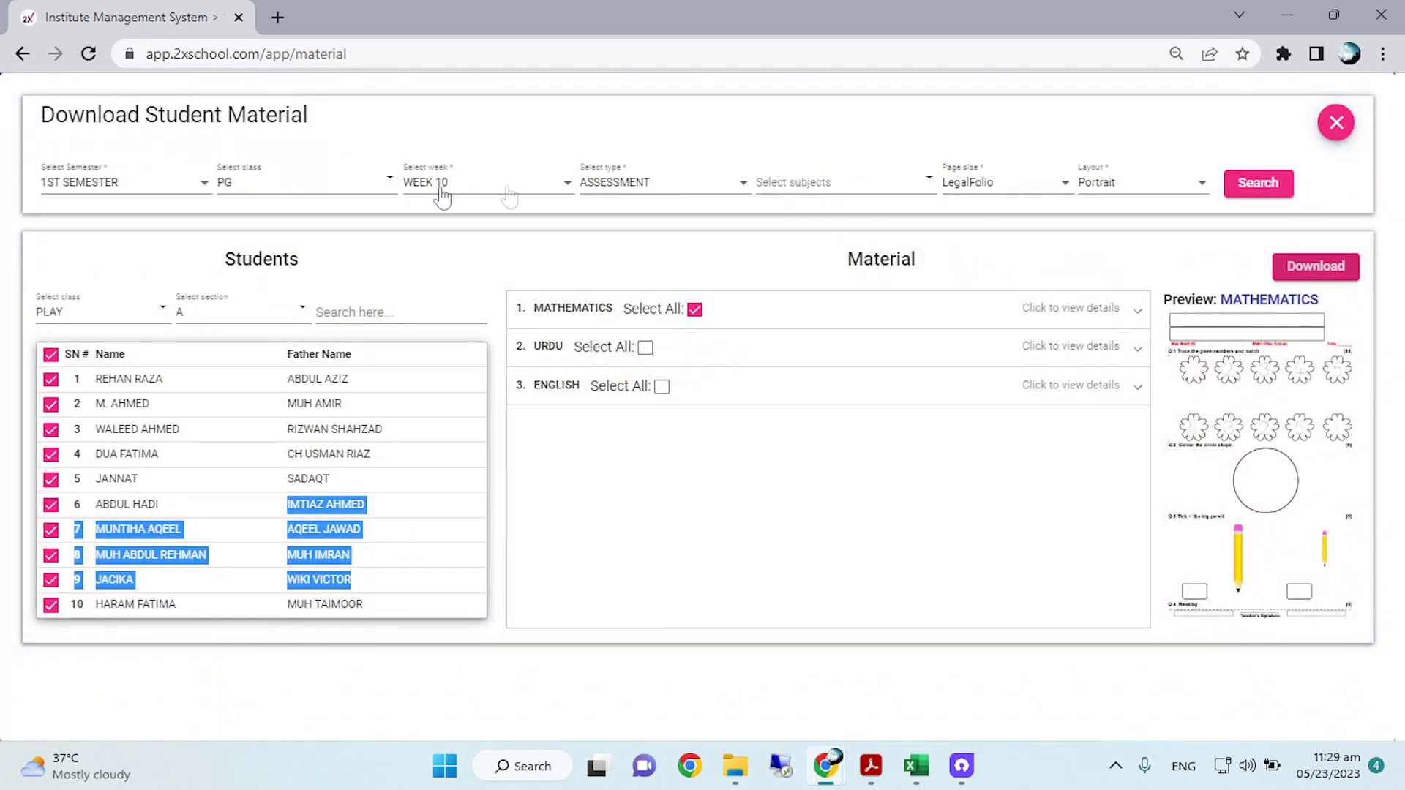
Step: Set the material type to NOTES and the week to WEEK 1, and search for the matching material
left_click(651, 187)
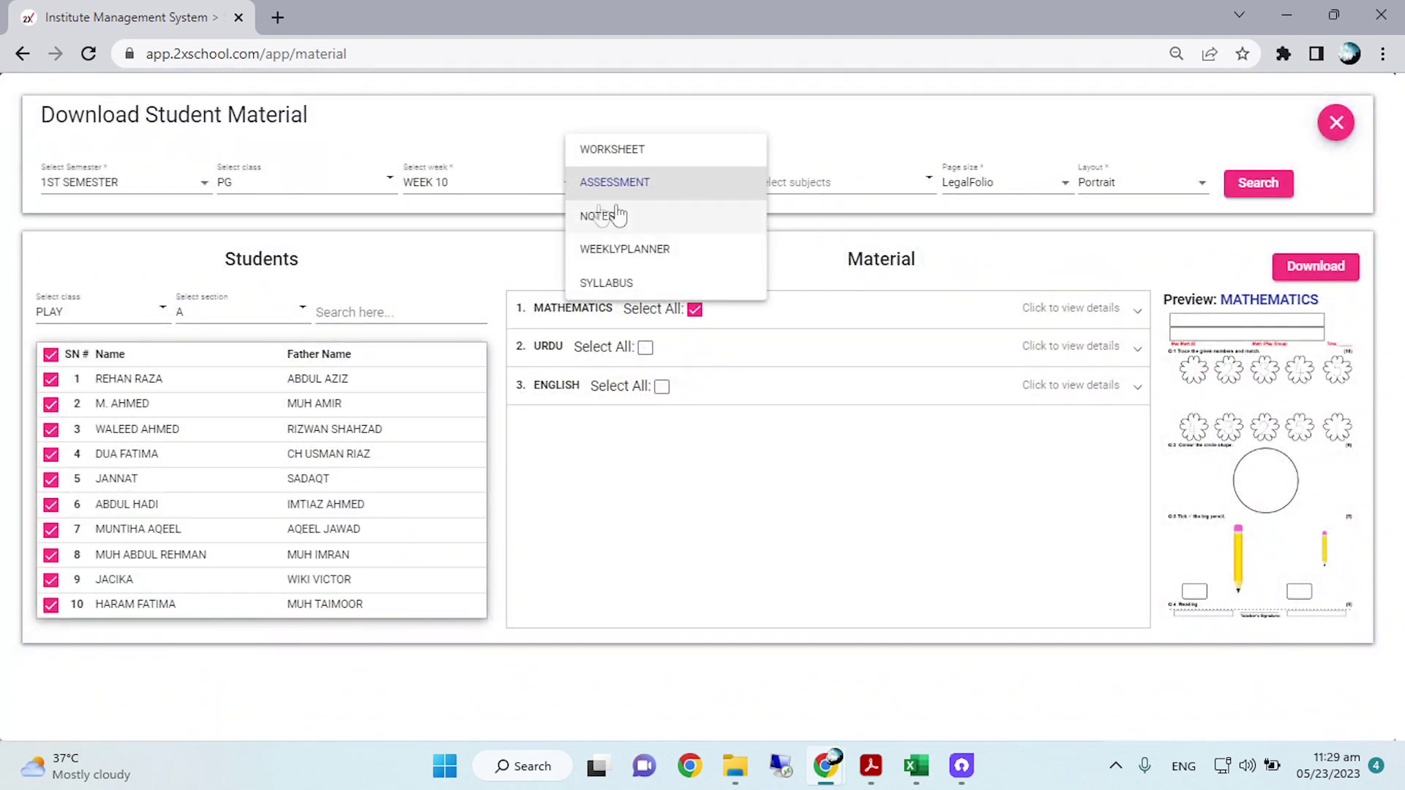
left_click(596, 216)
left_click(498, 193)
scroll(507, 139, "up", 3)
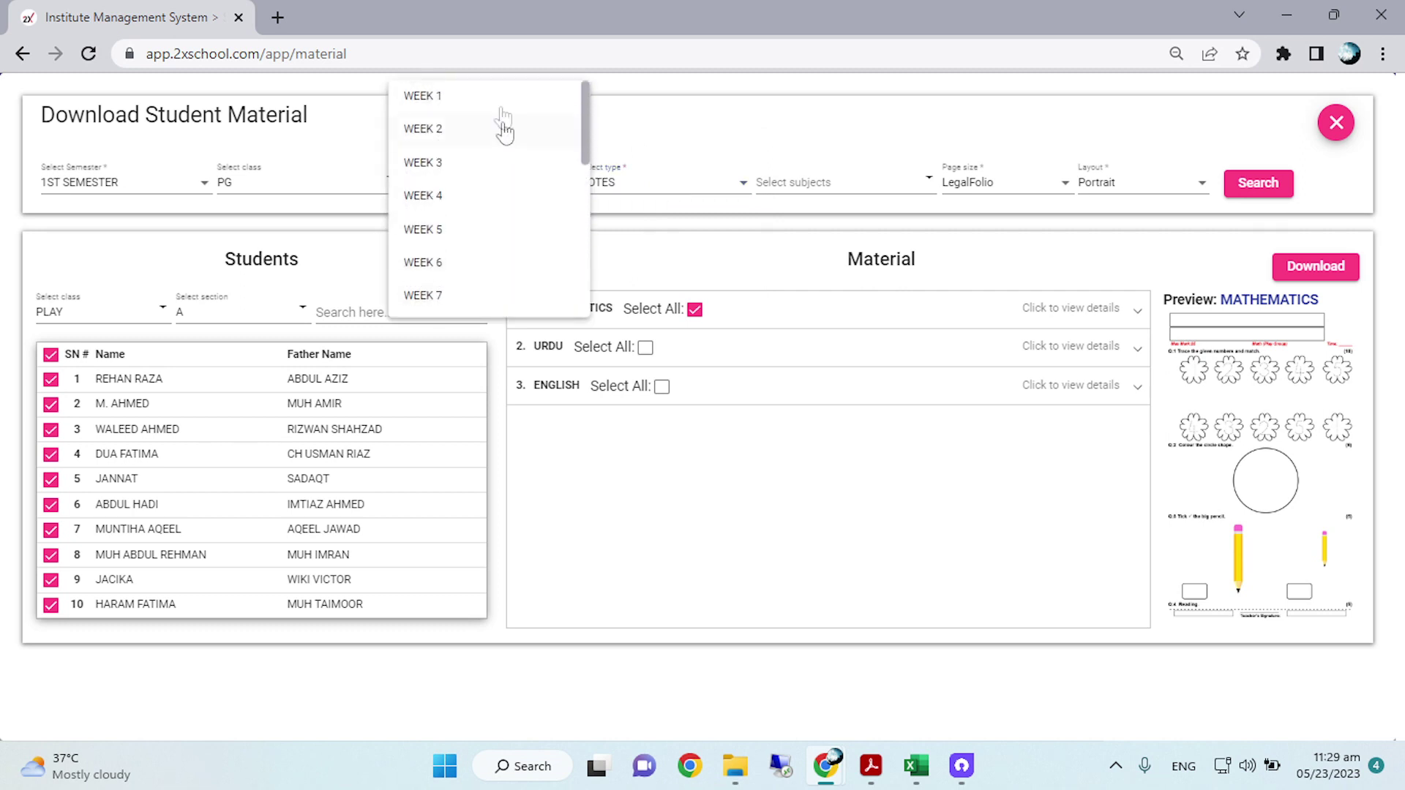
left_click(513, 110)
left_click(1240, 191)
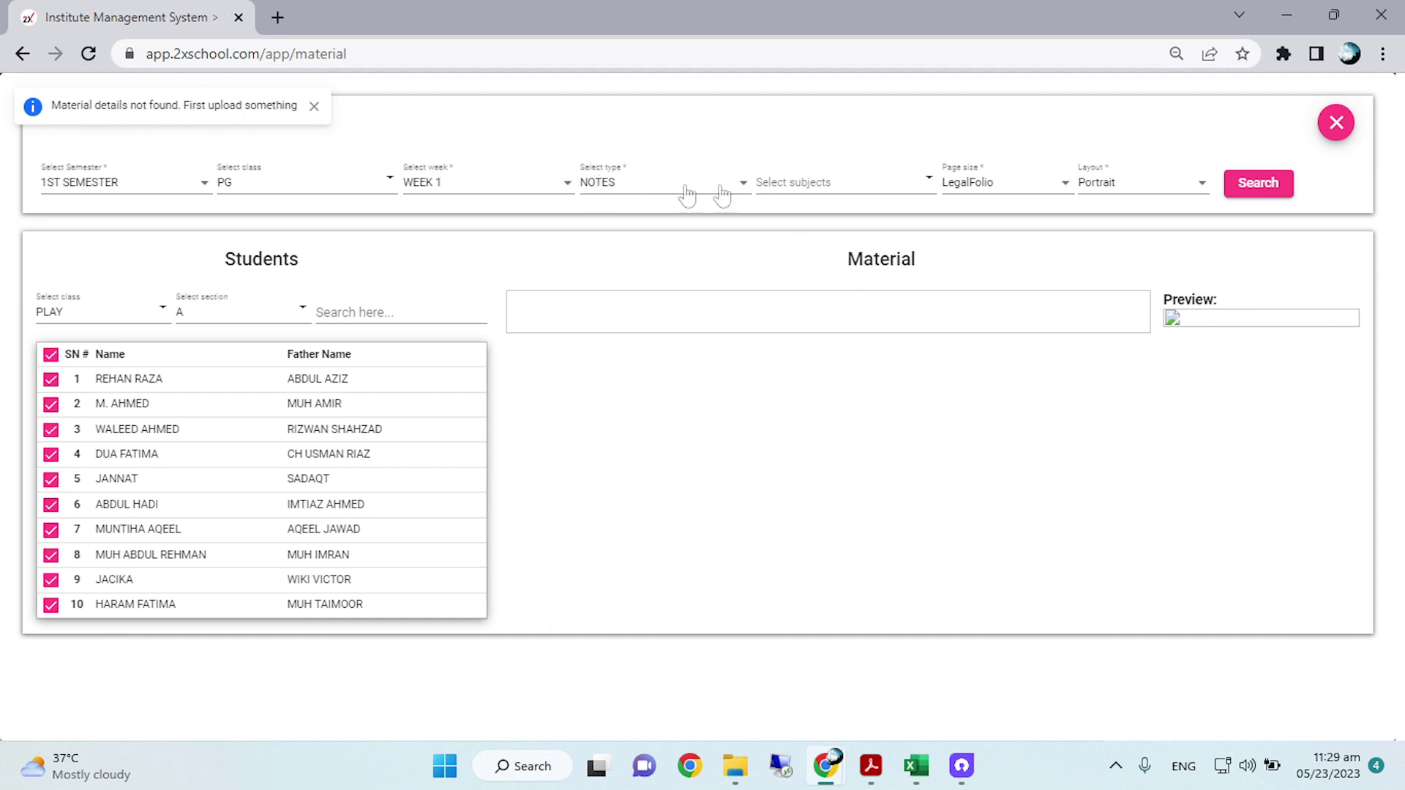
Step: Set the page size to A4, switch the material class to P and search for its WEEK 1 notes
left_click(996, 191)
left_click(993, 155)
left_click(1254, 185)
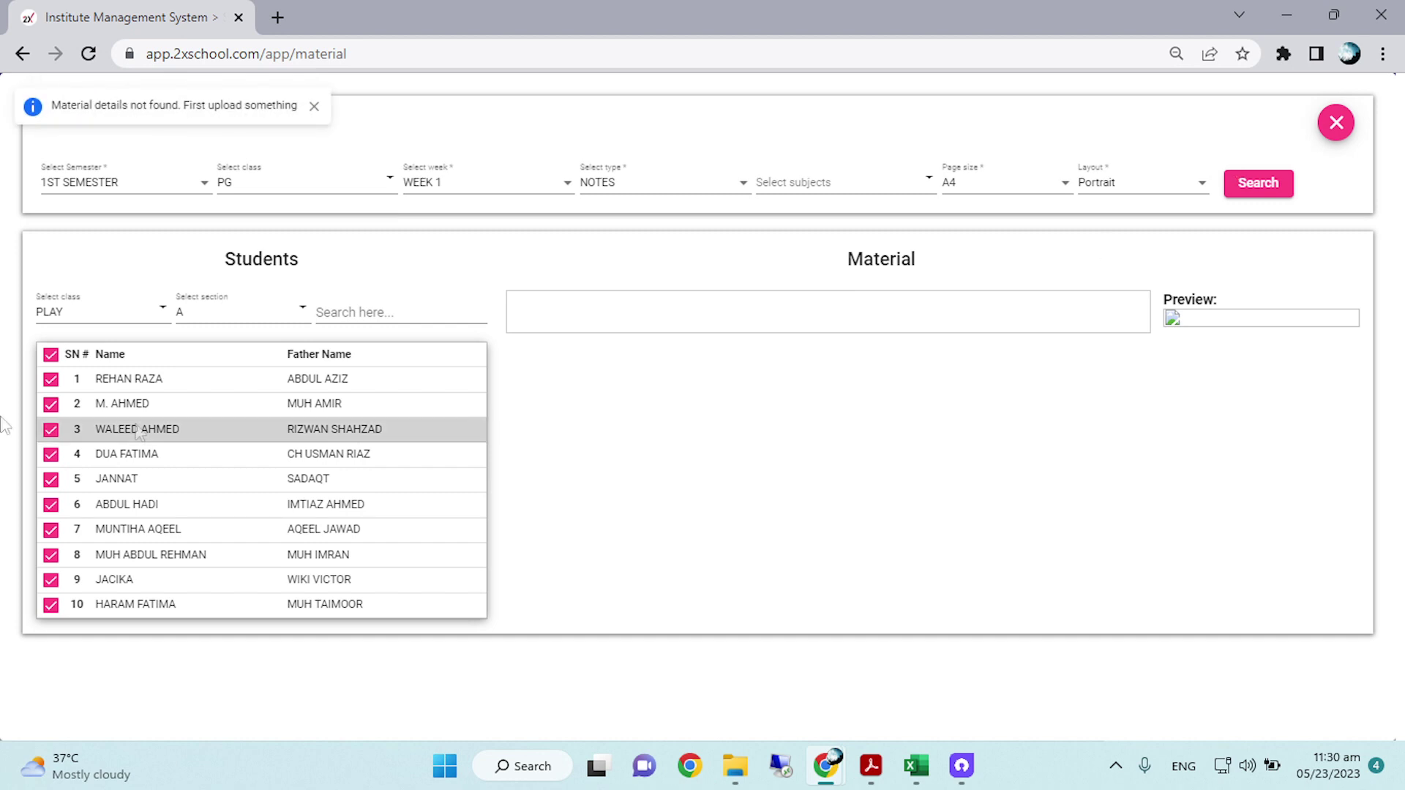
left_click(302, 187)
left_click(262, 386)
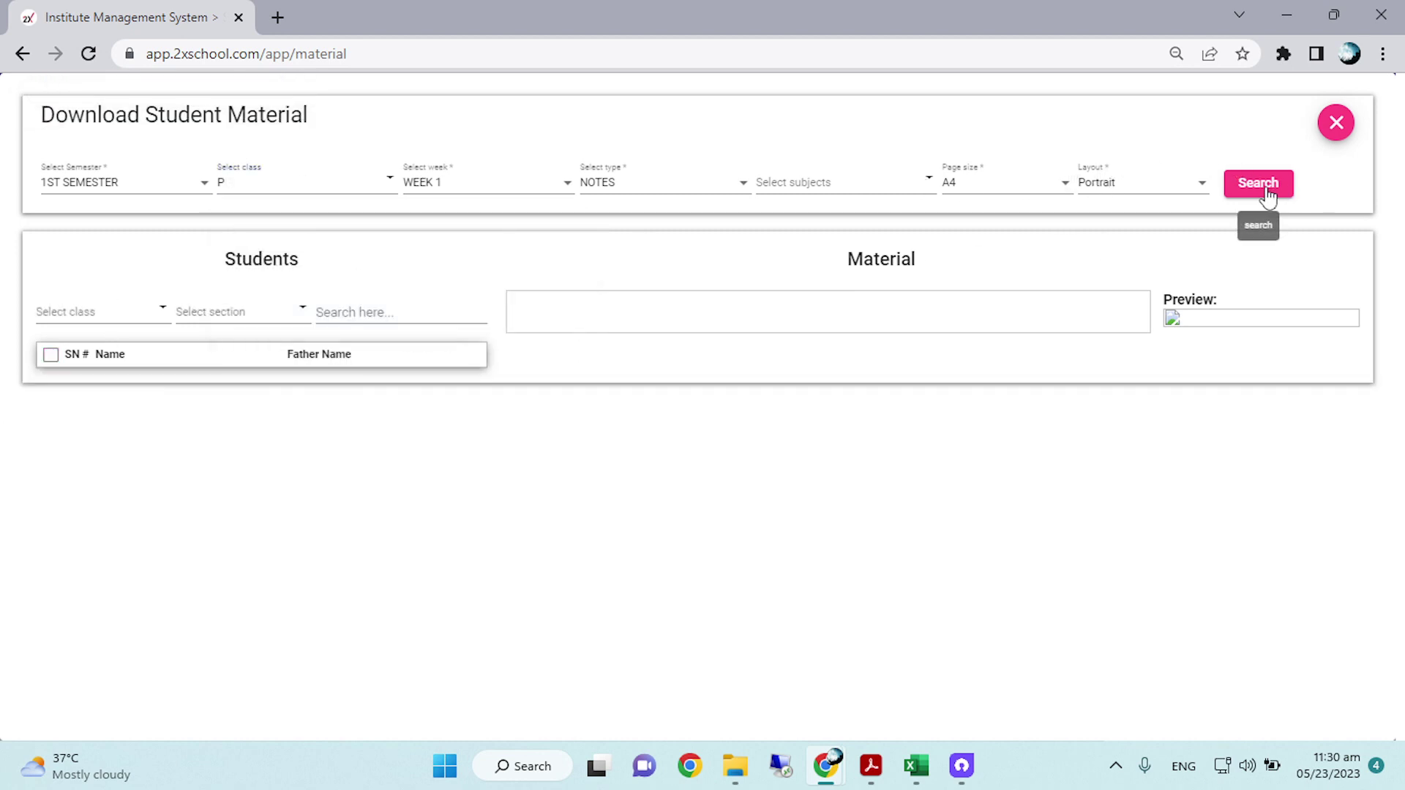
left_click(1257, 183)
Step: Load the student list for class PREP, section A
left_click(139, 312)
left_click(84, 439)
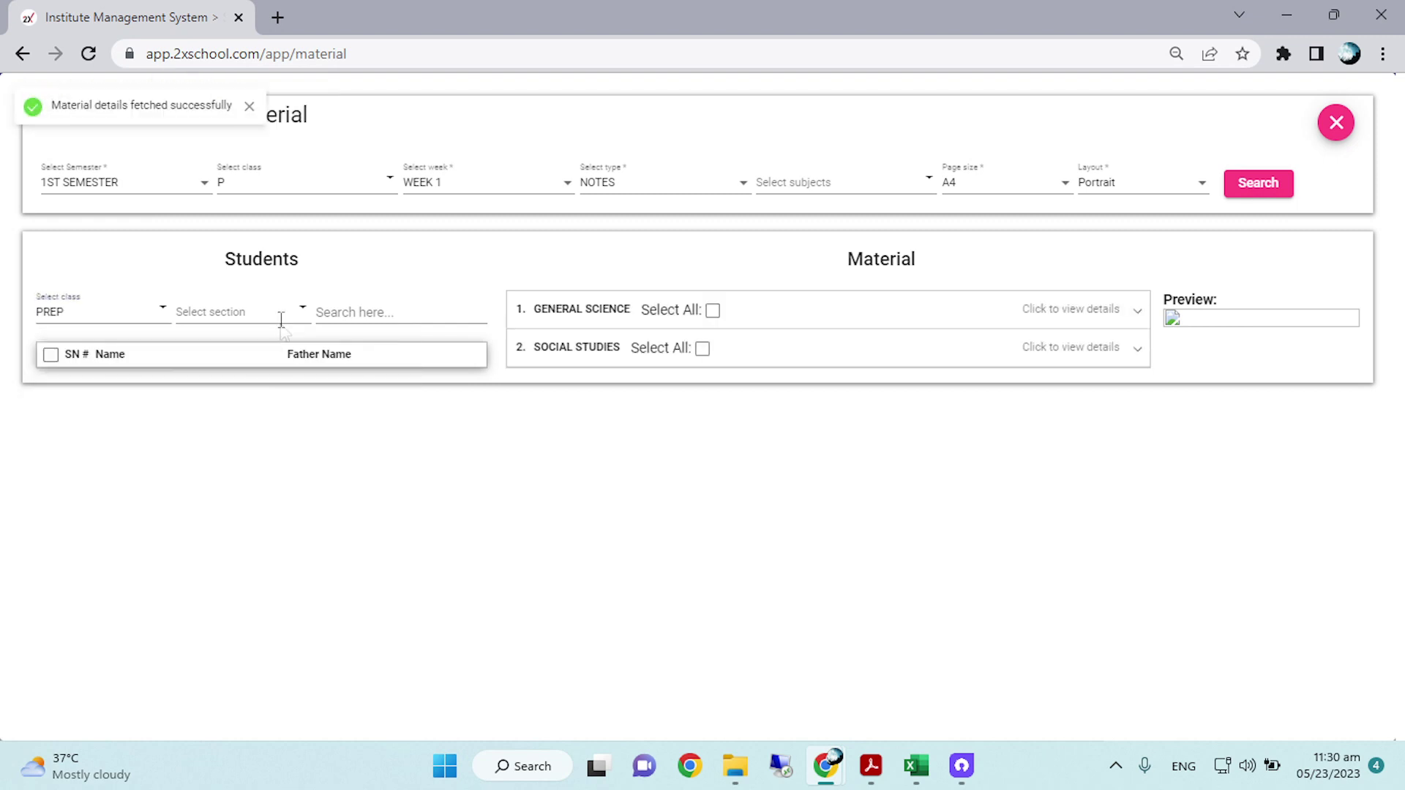
left_click(286, 329)
left_click(355, 427)
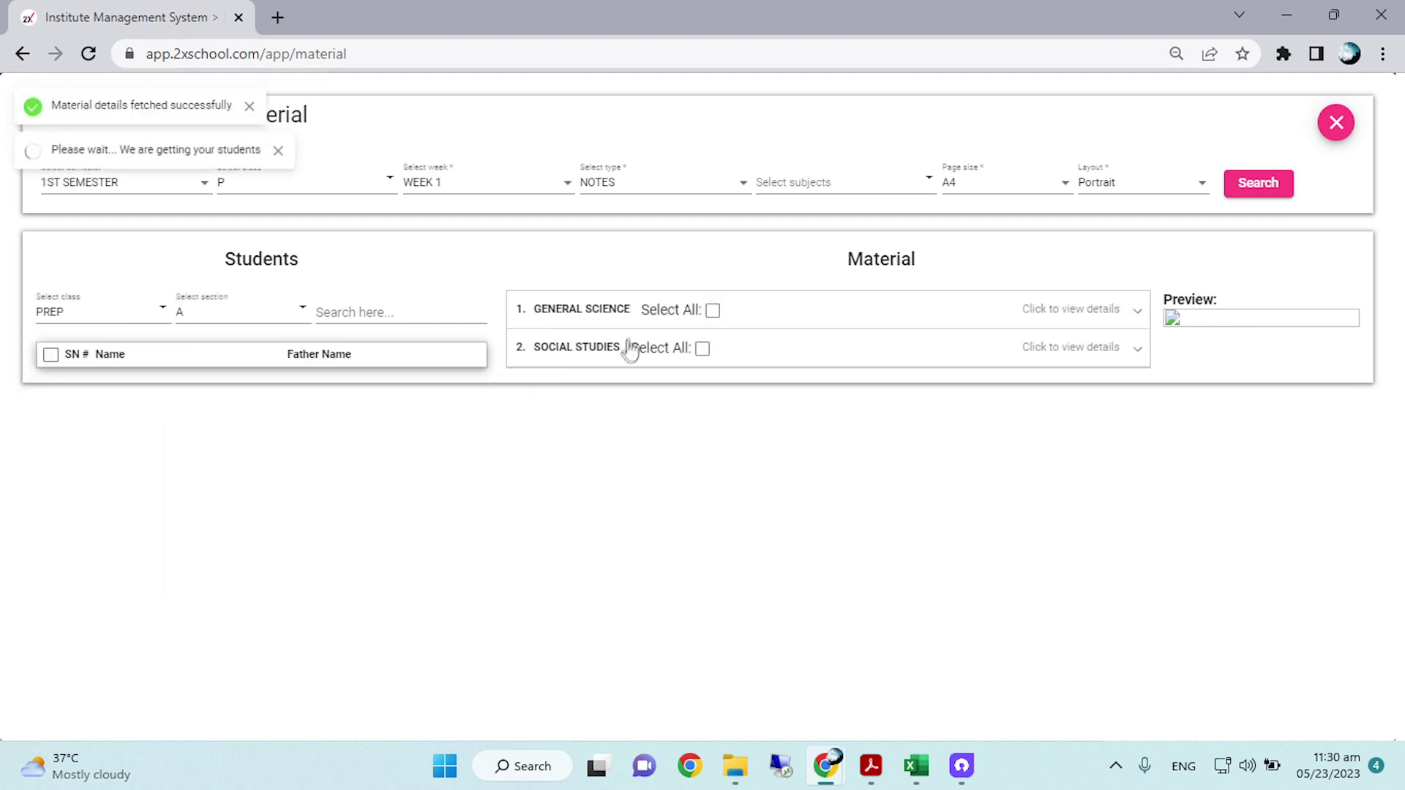
Step: Select all GENERAL SCIENCE notes, generate the report for the selected students and look through its first pages
left_click(711, 311)
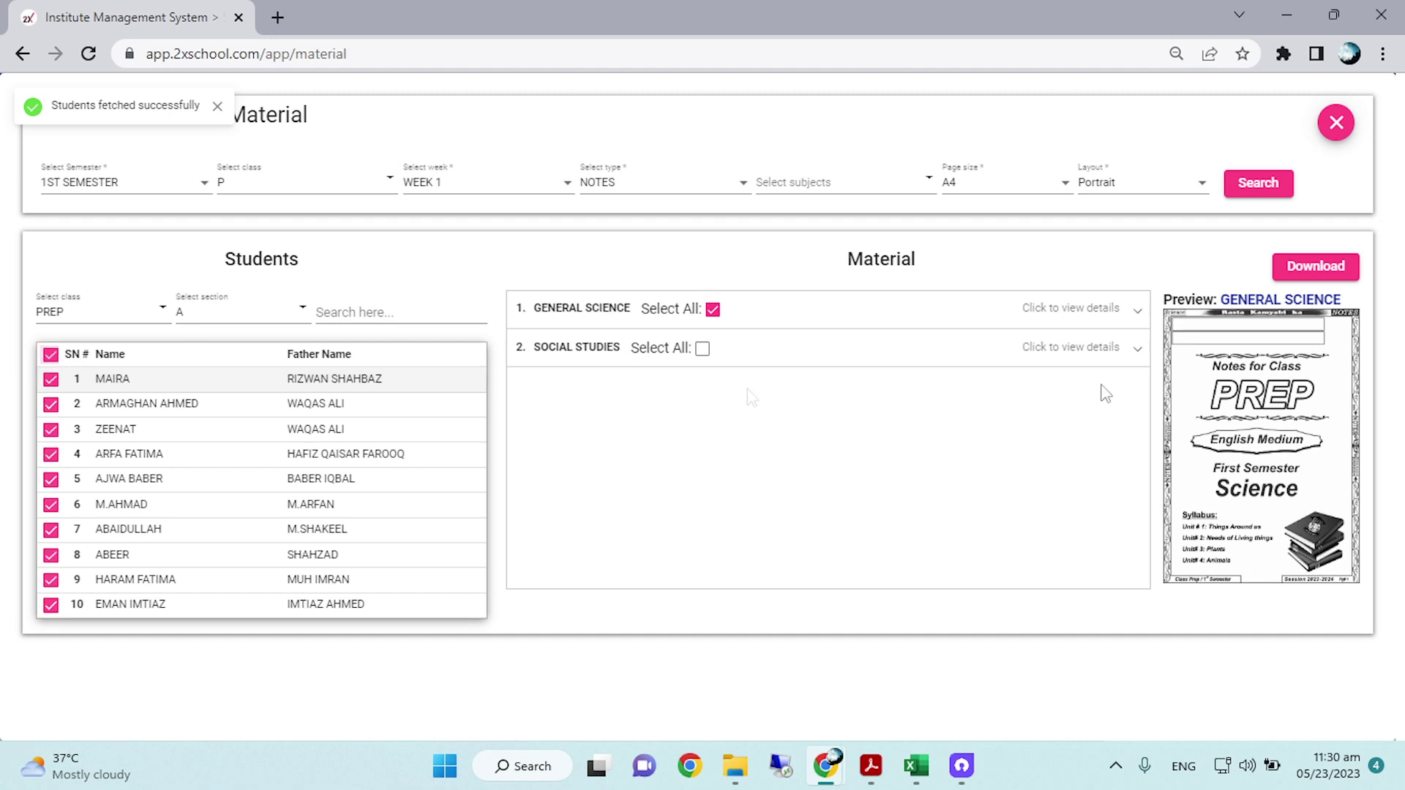
left_click(1315, 268)
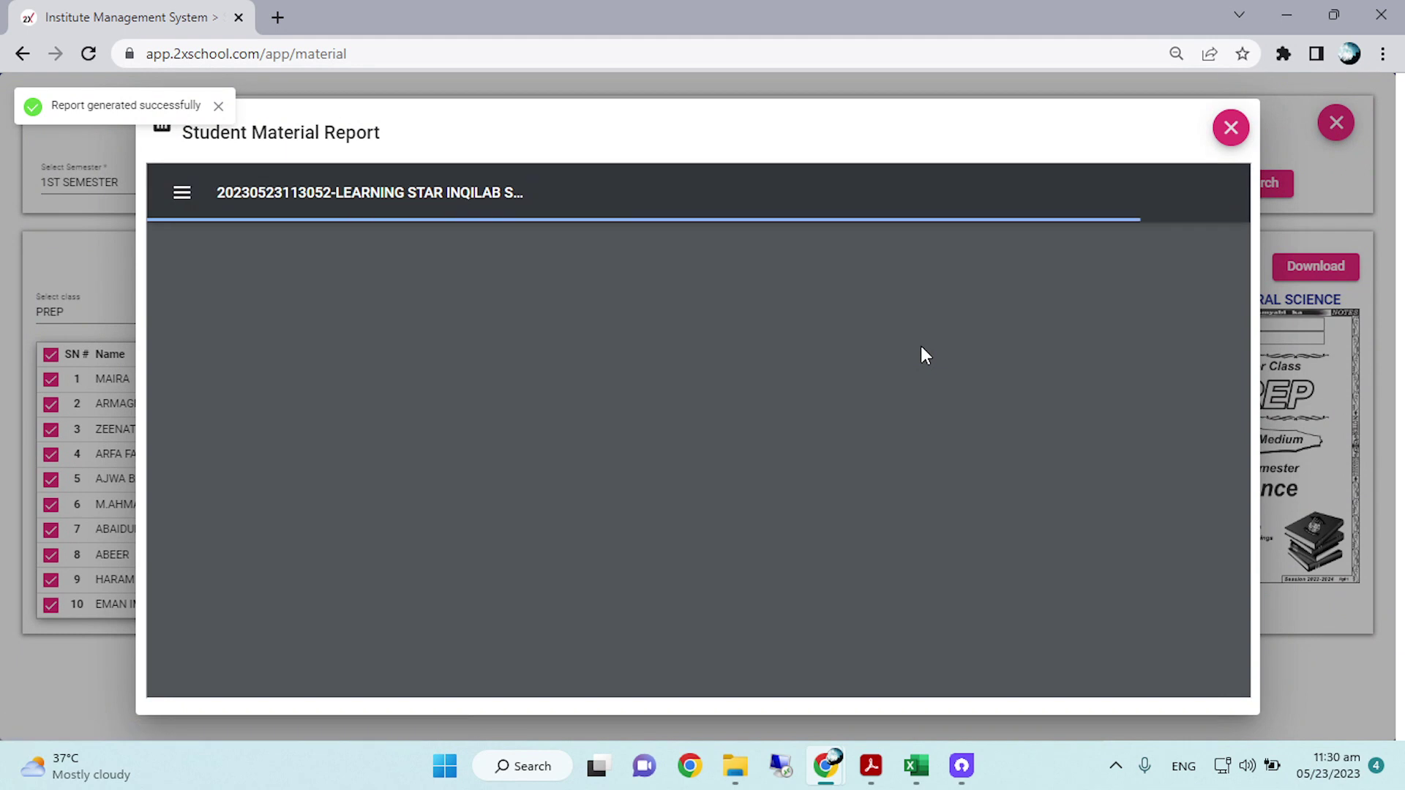
scroll(921, 347, "down", 20)
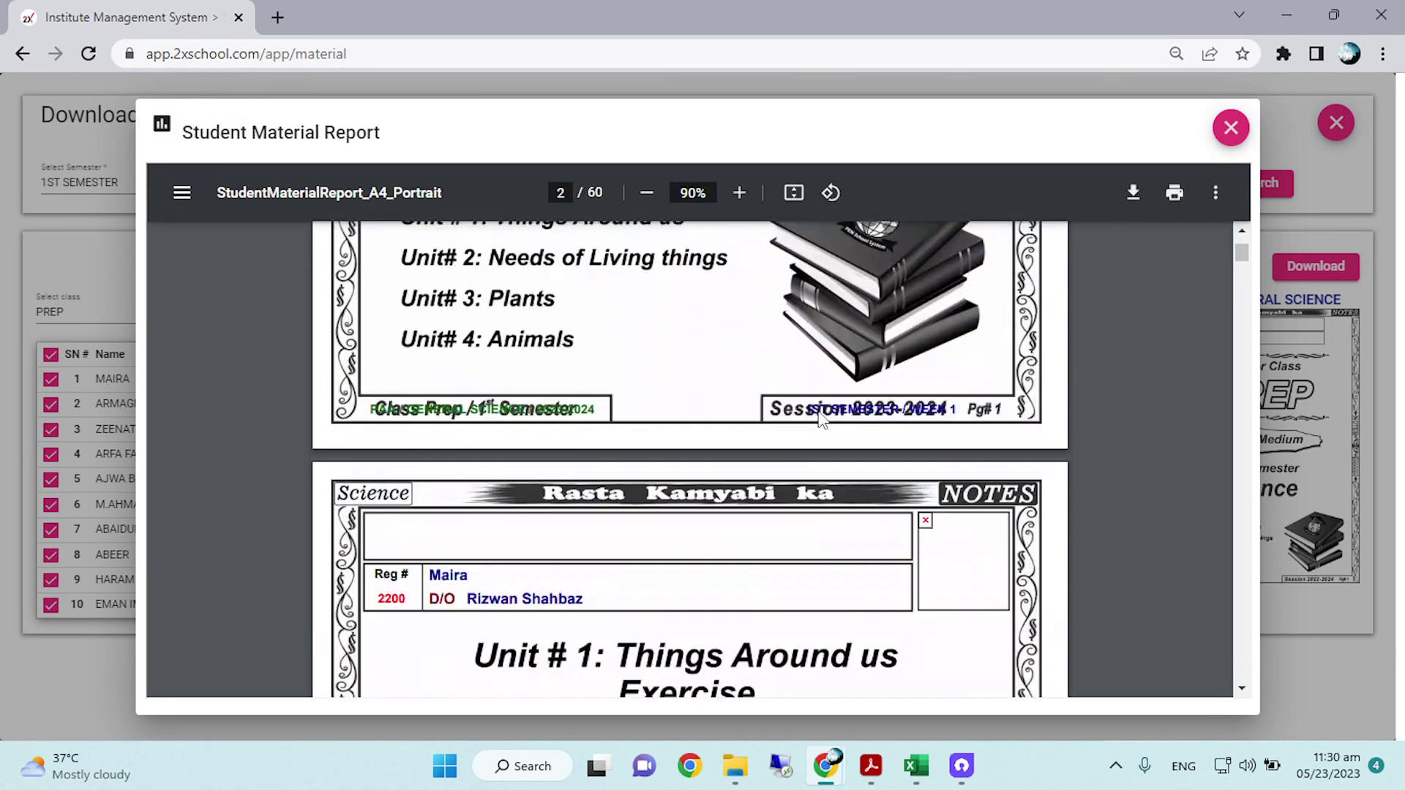
scroll(818, 418, "down", 15)
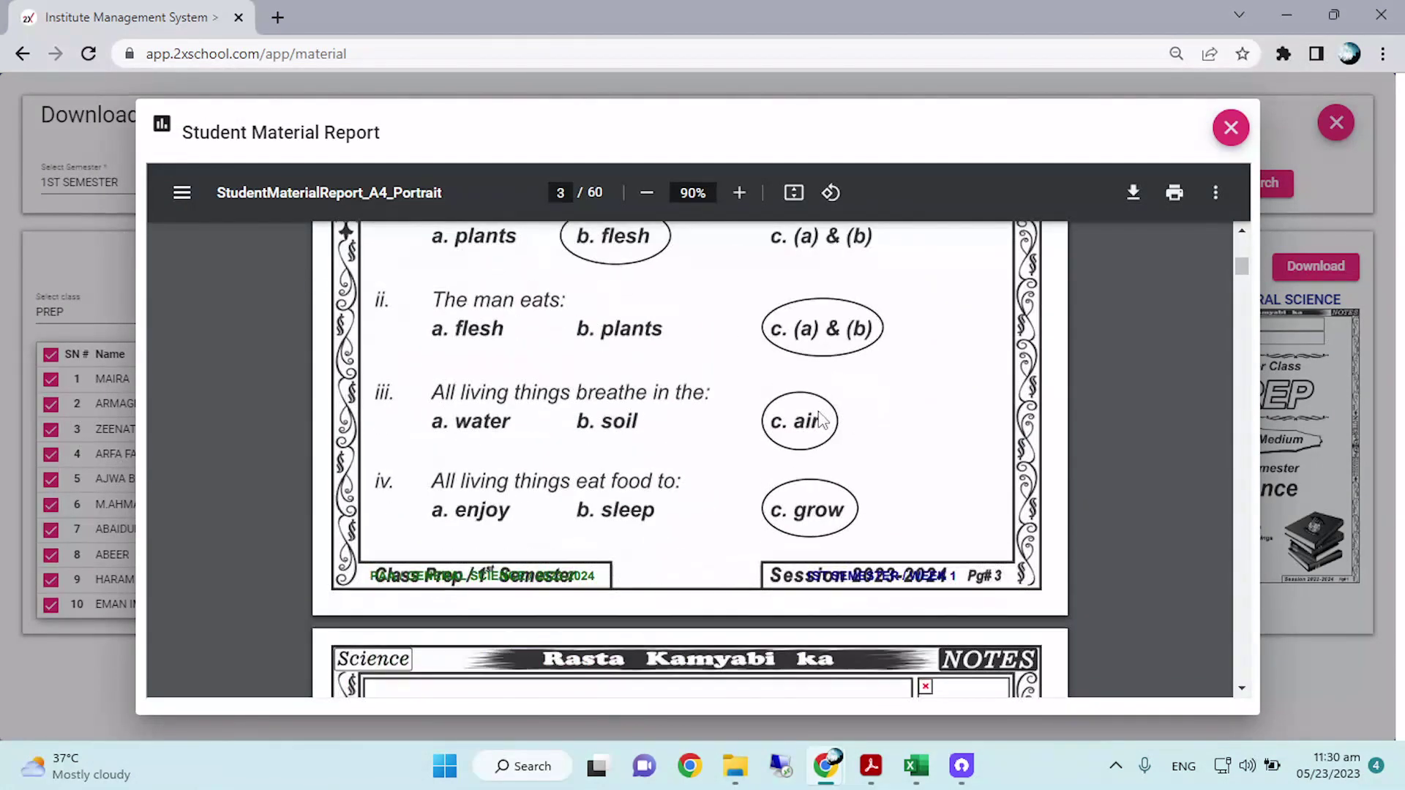
scroll(821, 418, "down", 20)
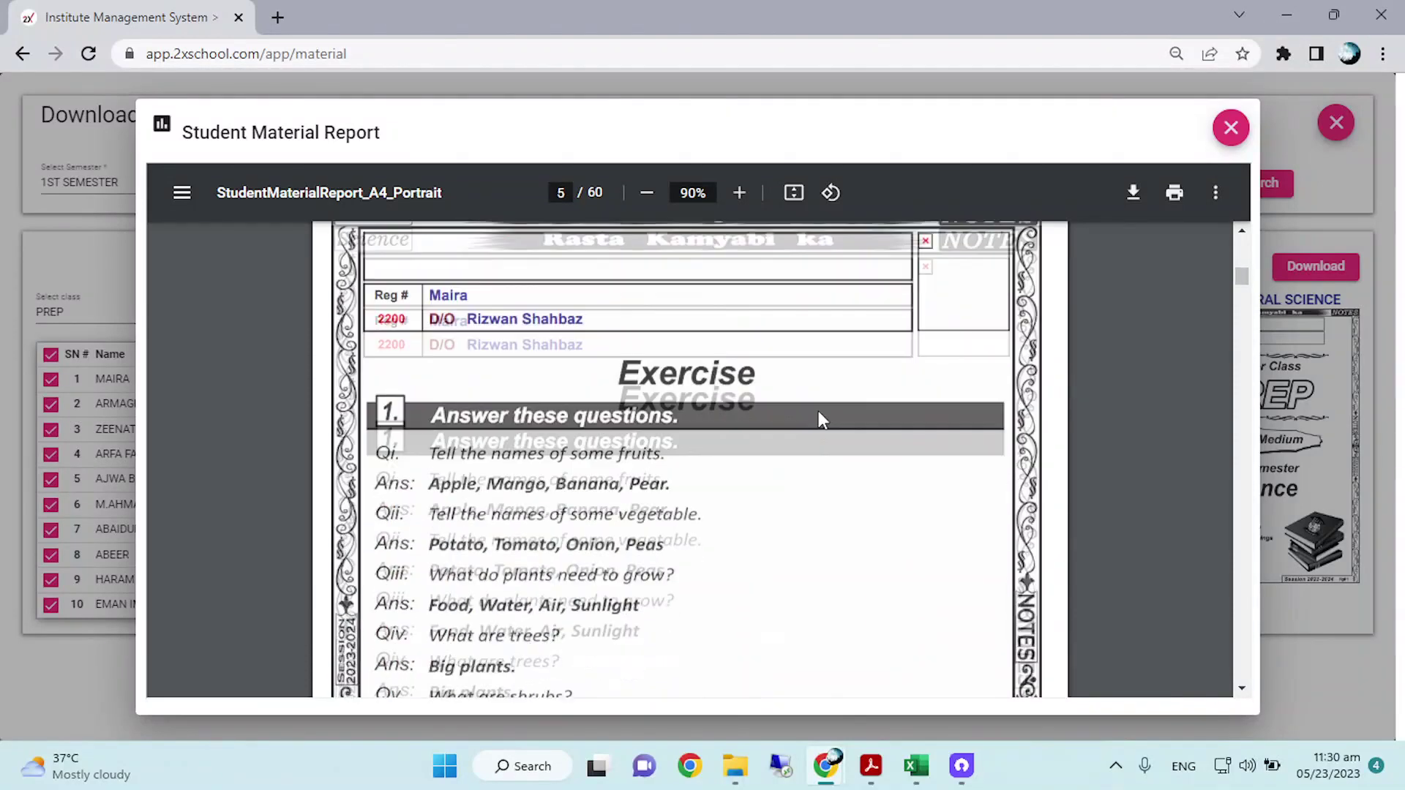
scroll(818, 417, "down", 10)
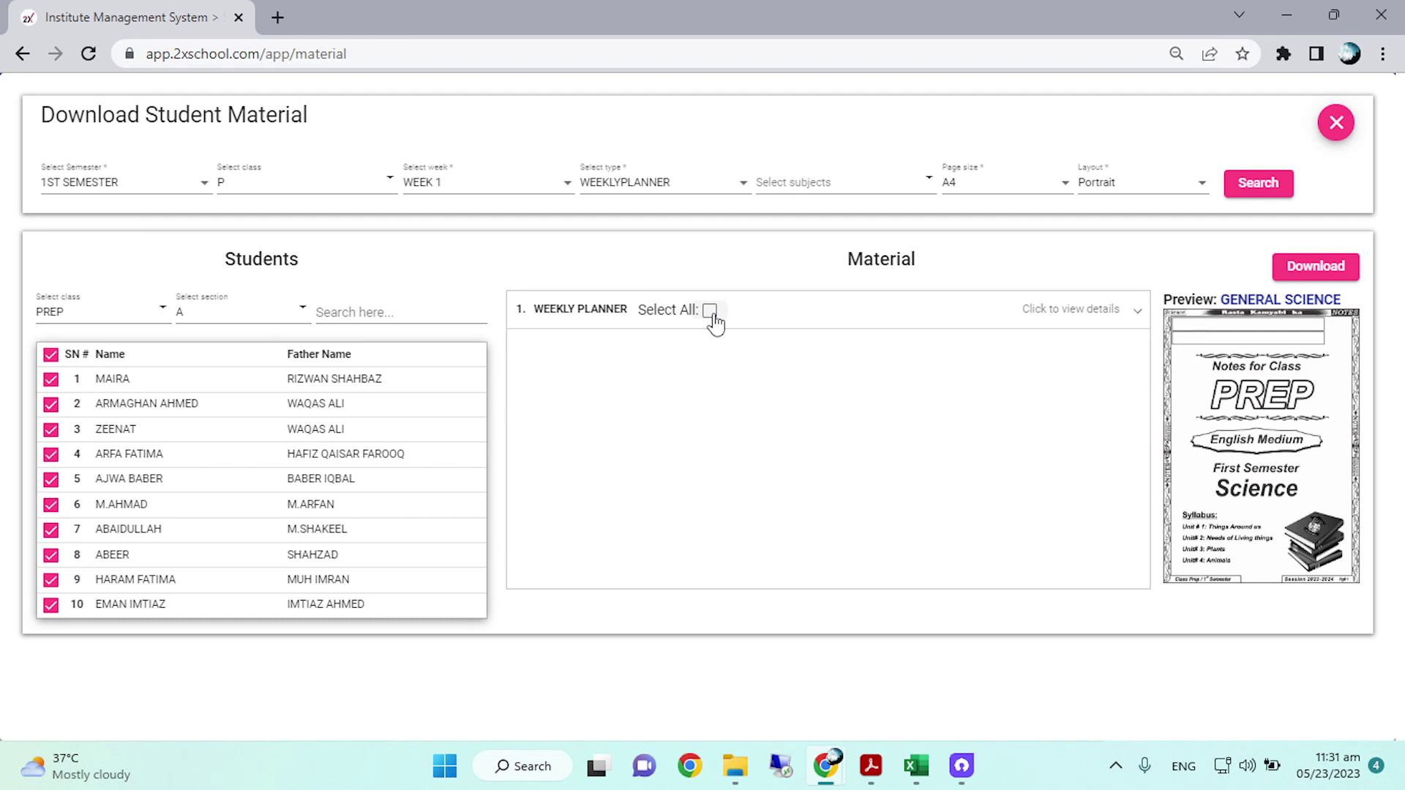
Step: Generate the report with all WEEKLYPLANNER material for the selected students, look over its first page and close it
left_click(734, 184)
left_click(643, 296)
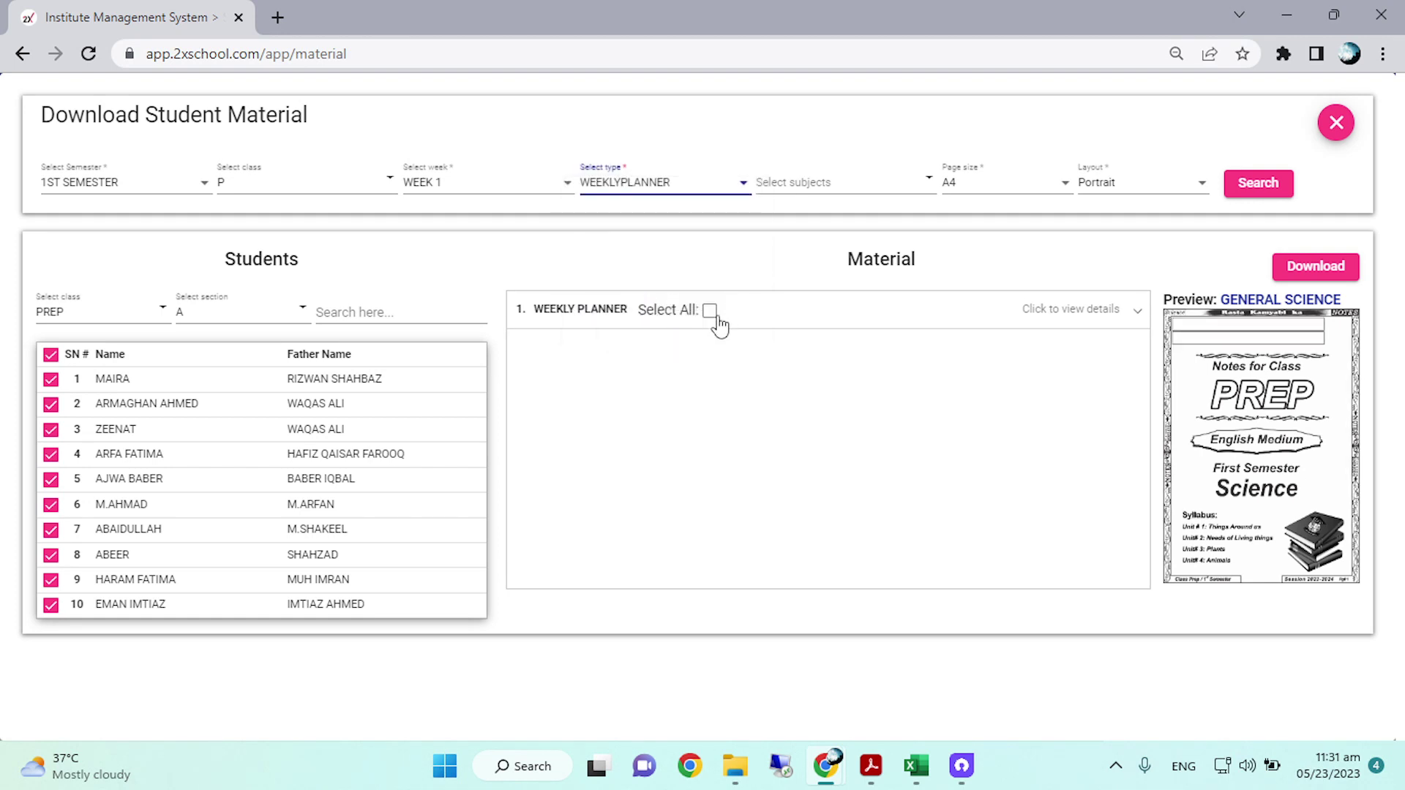
left_click(710, 311)
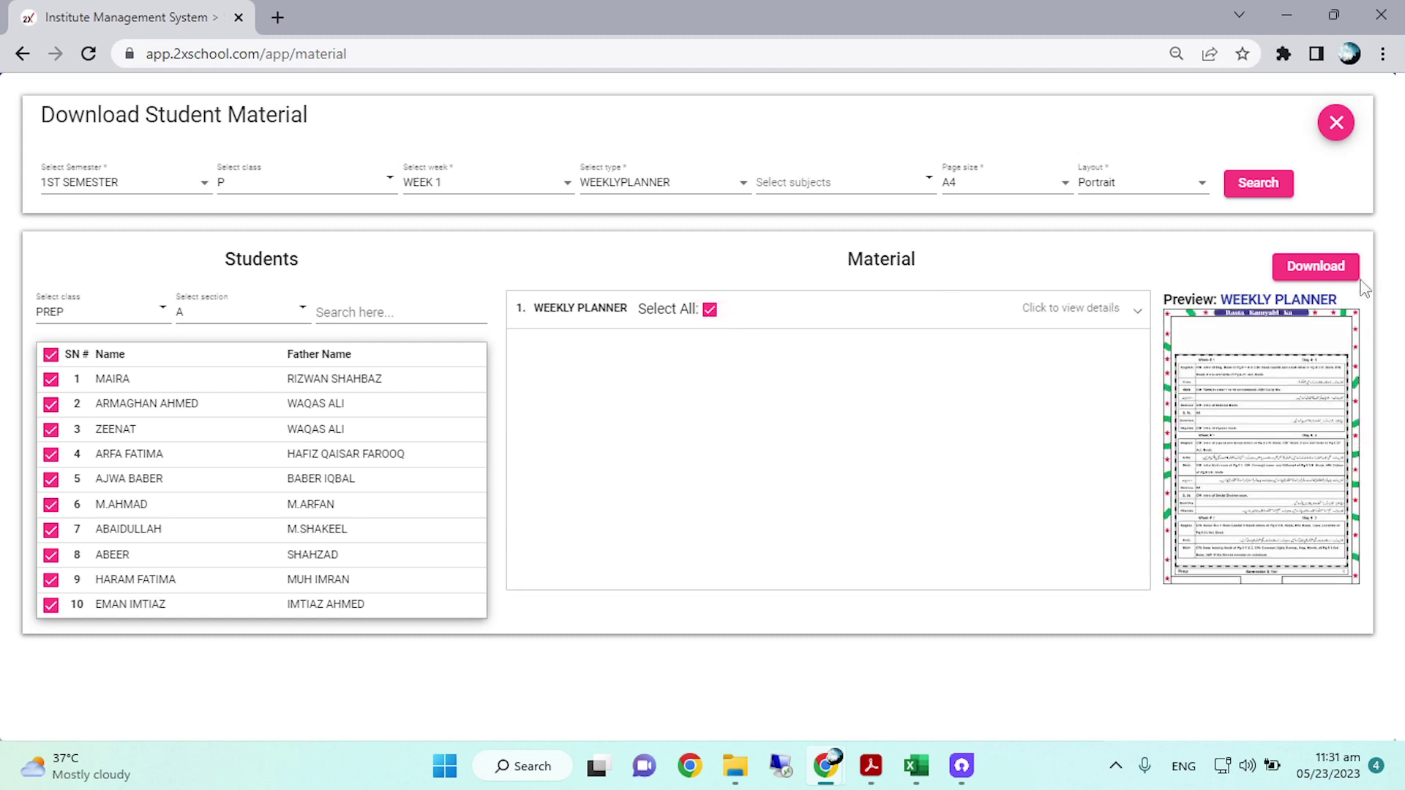
left_click(1306, 266)
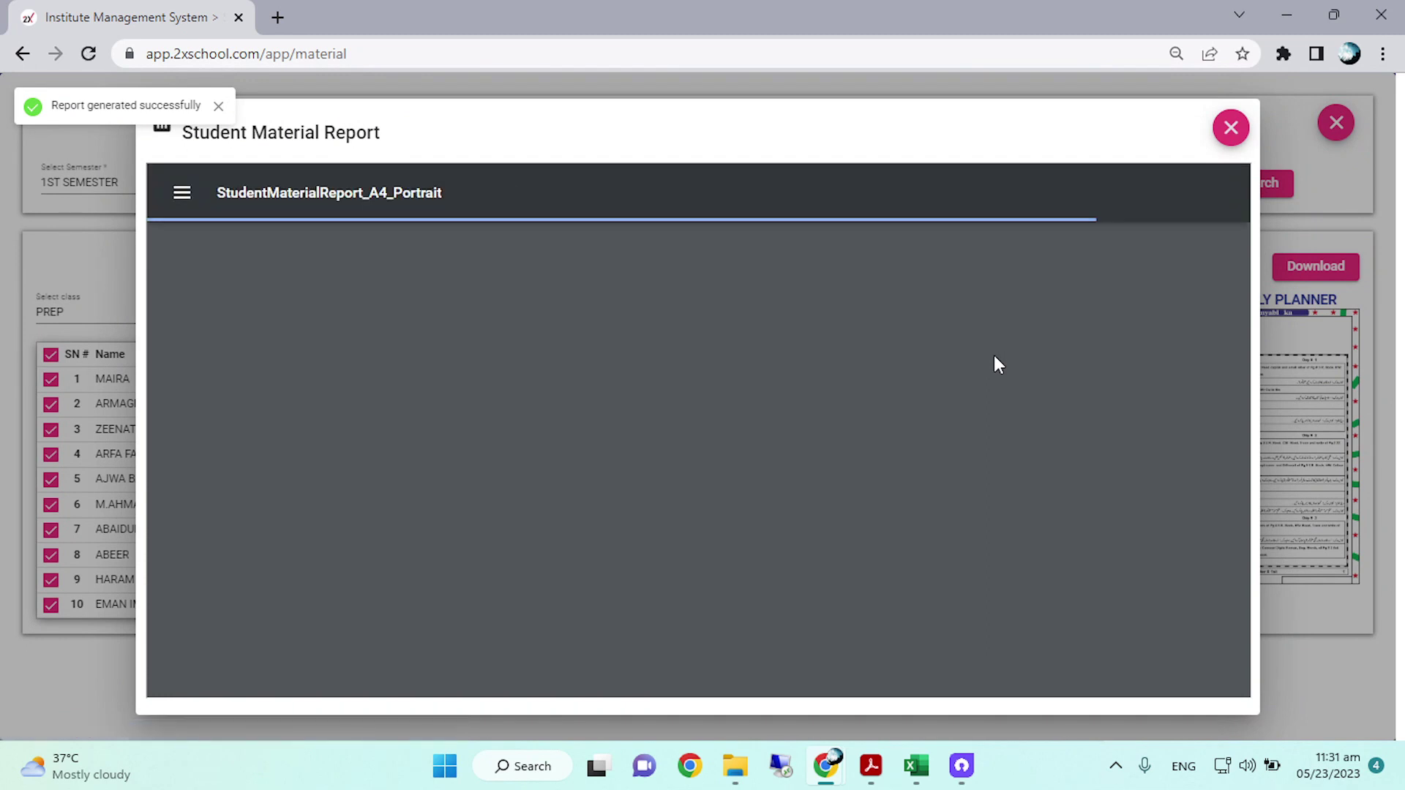
scroll(998, 363, "down", 6)
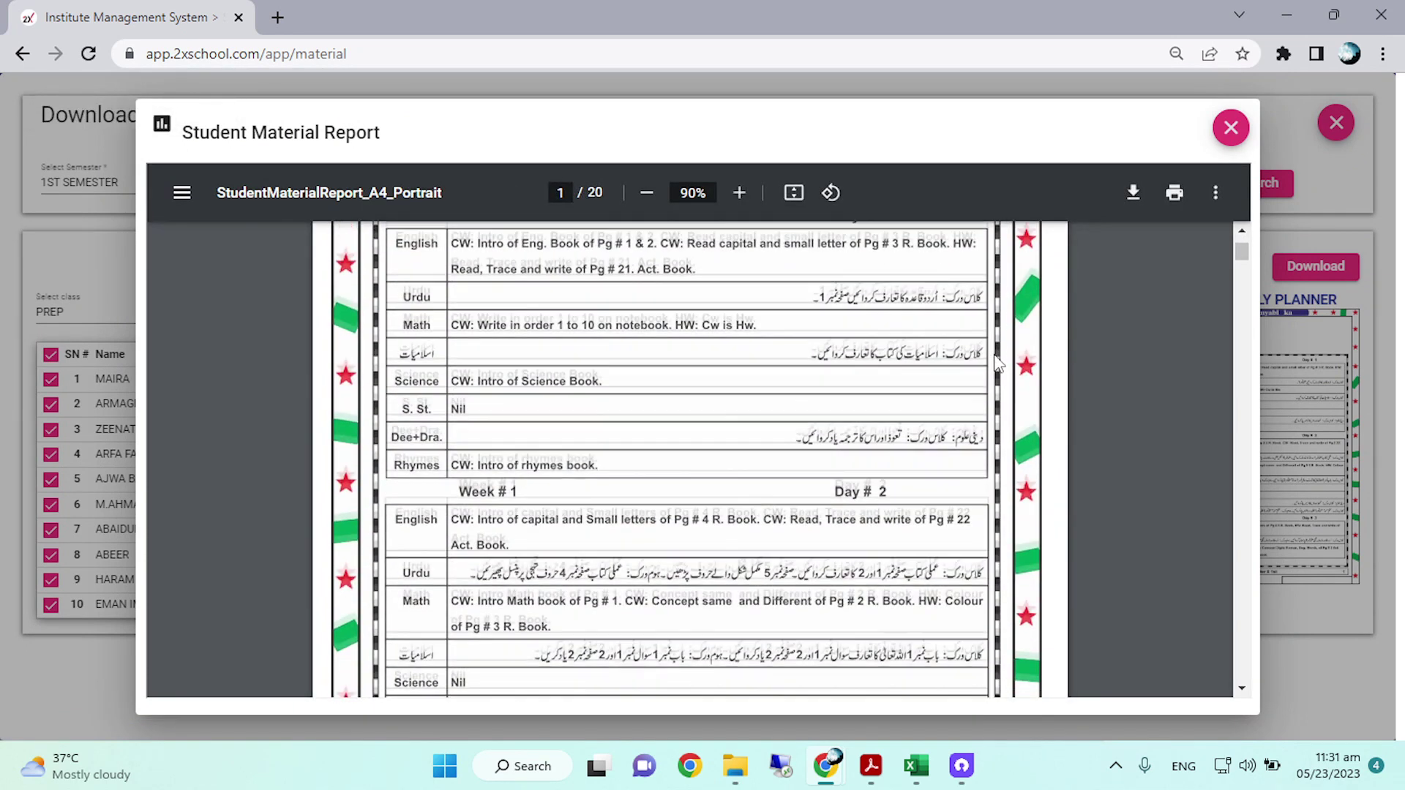
key("Escape")
Step: Search for the SYLLABUS material, select all of it and generate the report for the selected students
left_click(695, 193)
left_click(666, 325)
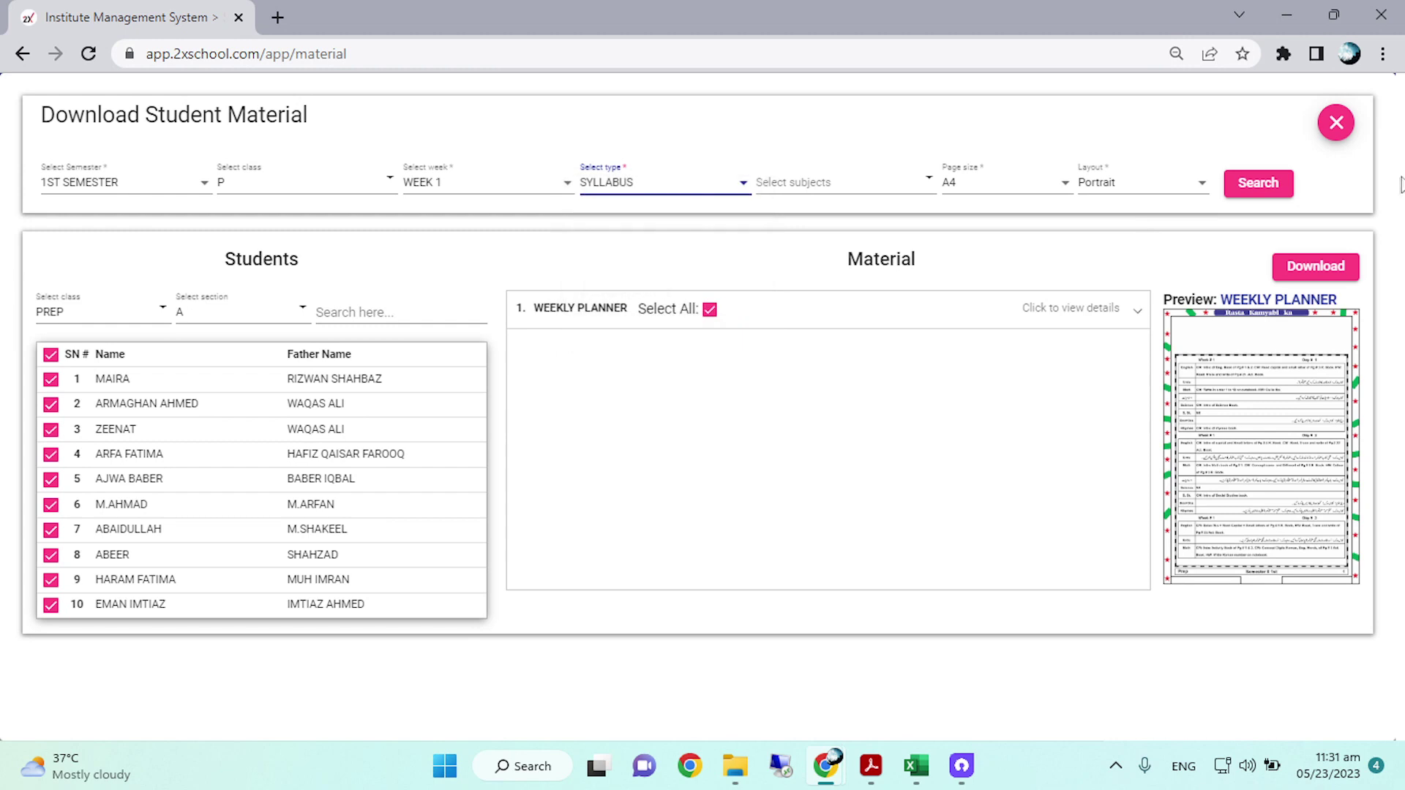
left_click(1256, 187)
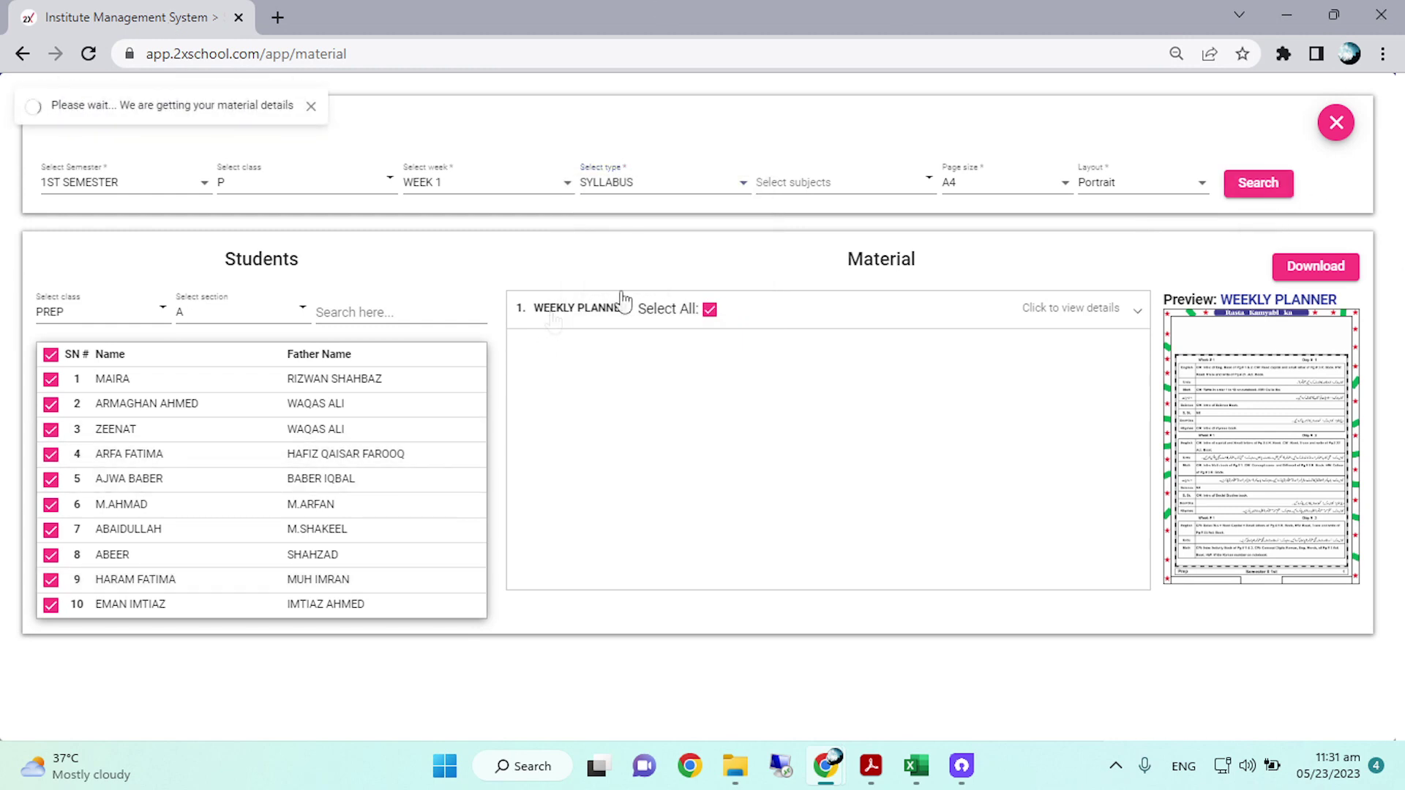
left_click(706, 322)
left_click(671, 310)
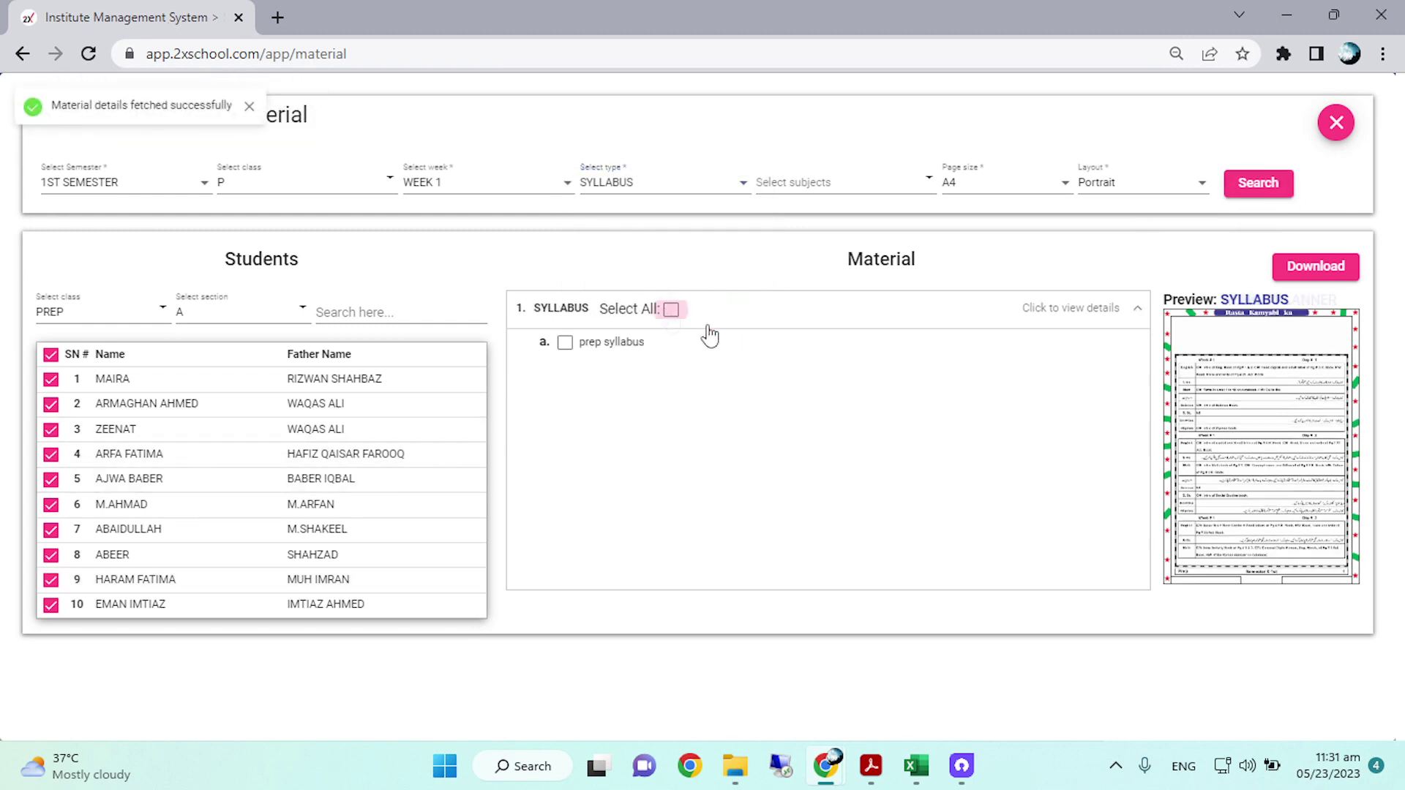
left_click(1301, 275)
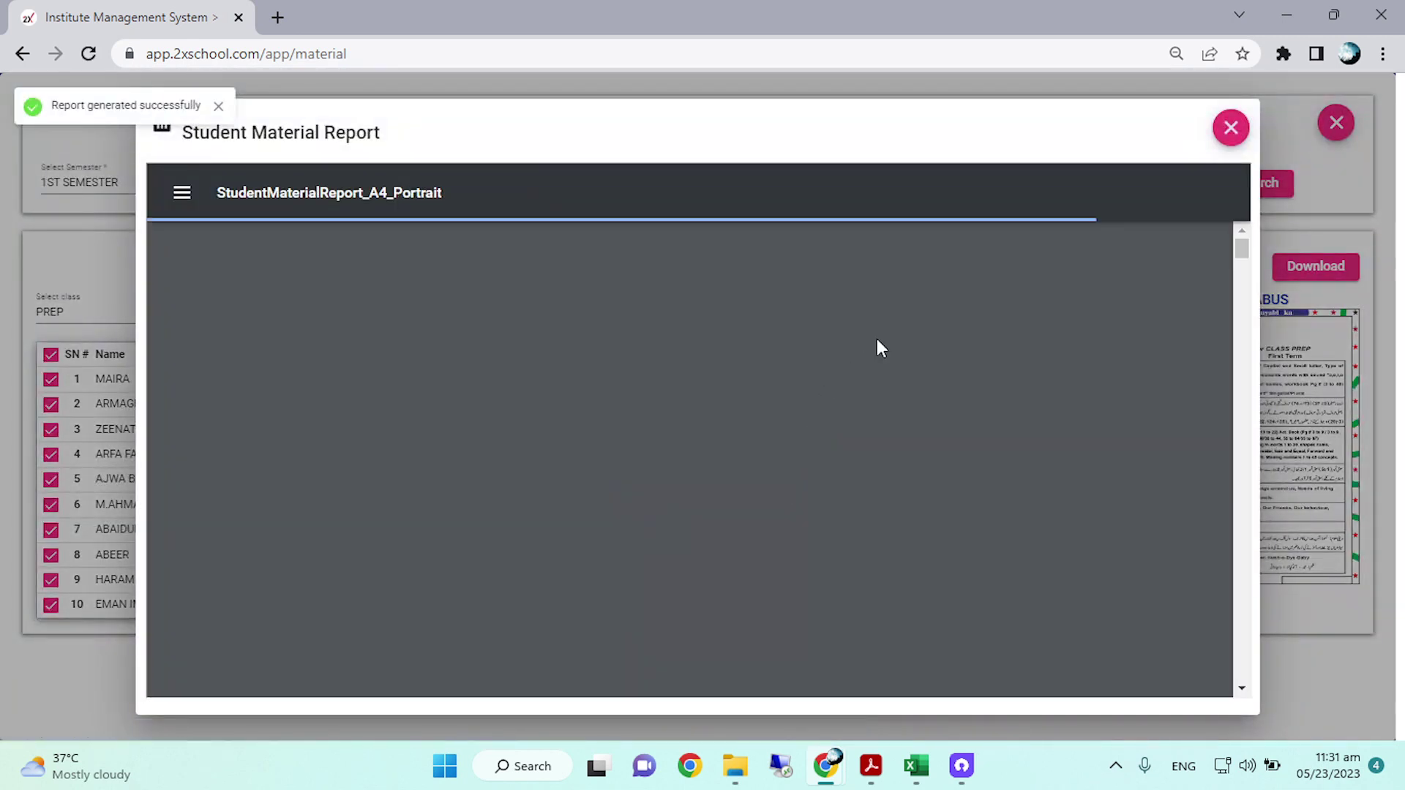
Step: Examine the first students' pages of the class PREP syllabus report, including the student details, subject rows and footers
scroll(877, 340, "down", 10)
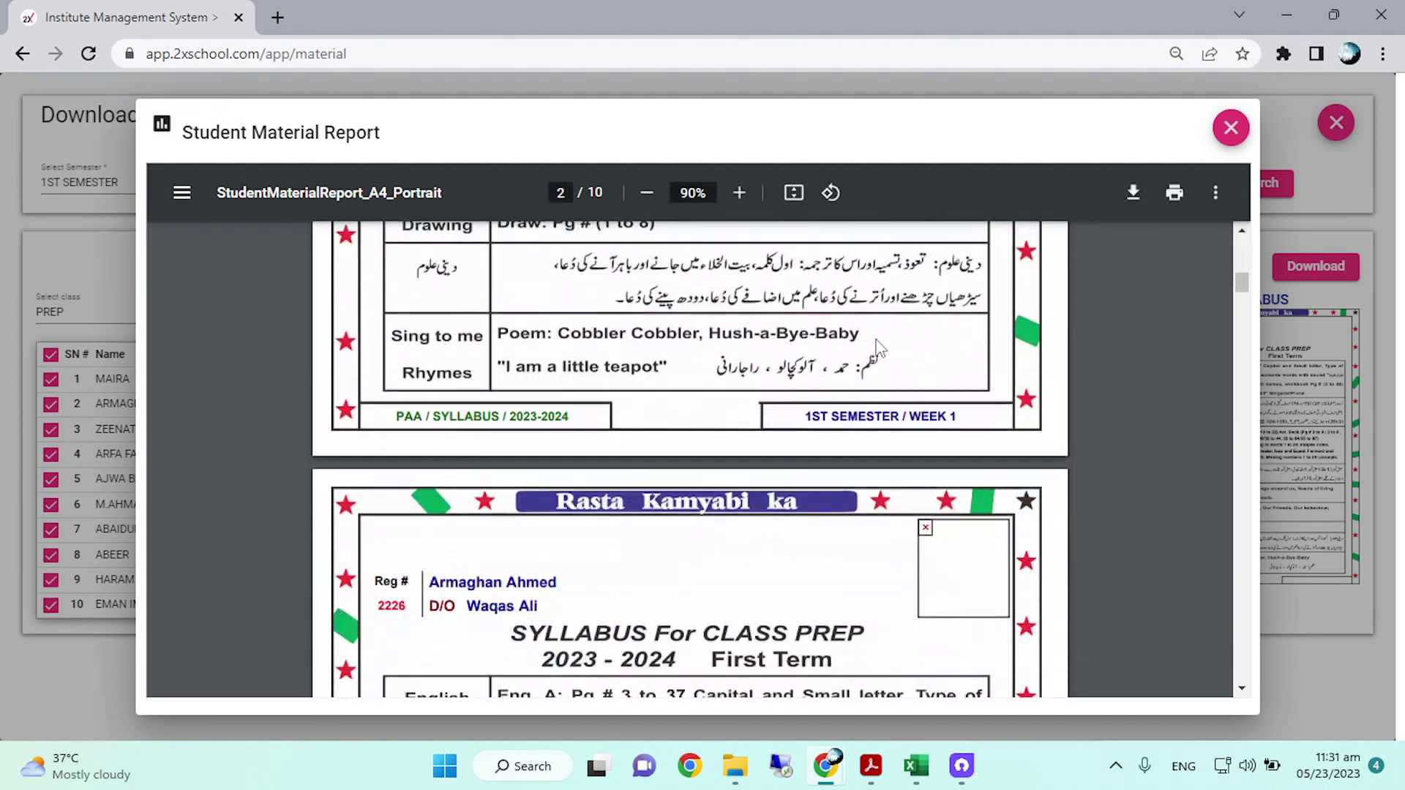
scroll(877, 346, "down", 15)
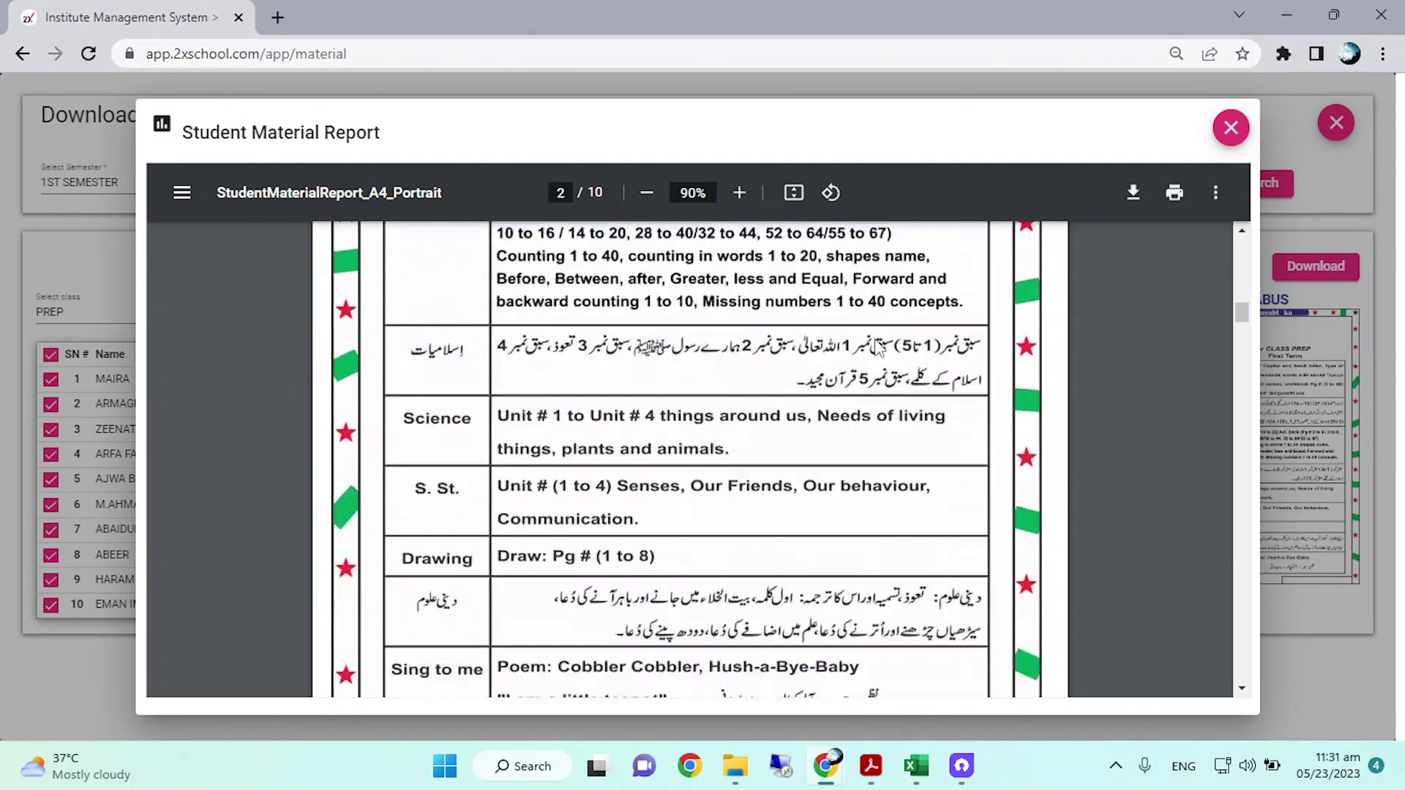
scroll(876, 347, "down", 5)
scroll(878, 348, "down", 12)
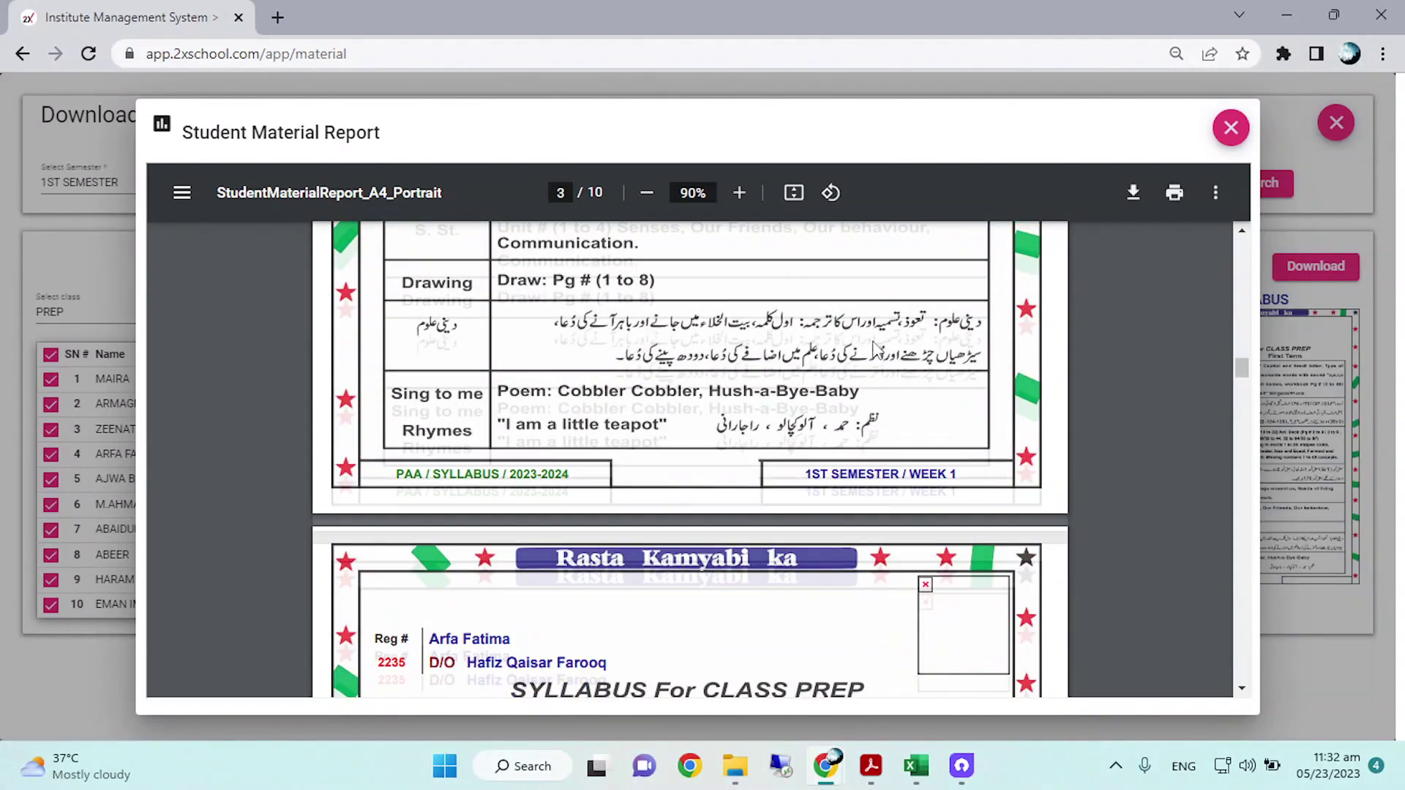
scroll(878, 347, "up", 15)
scroll(876, 350, "up", 12)
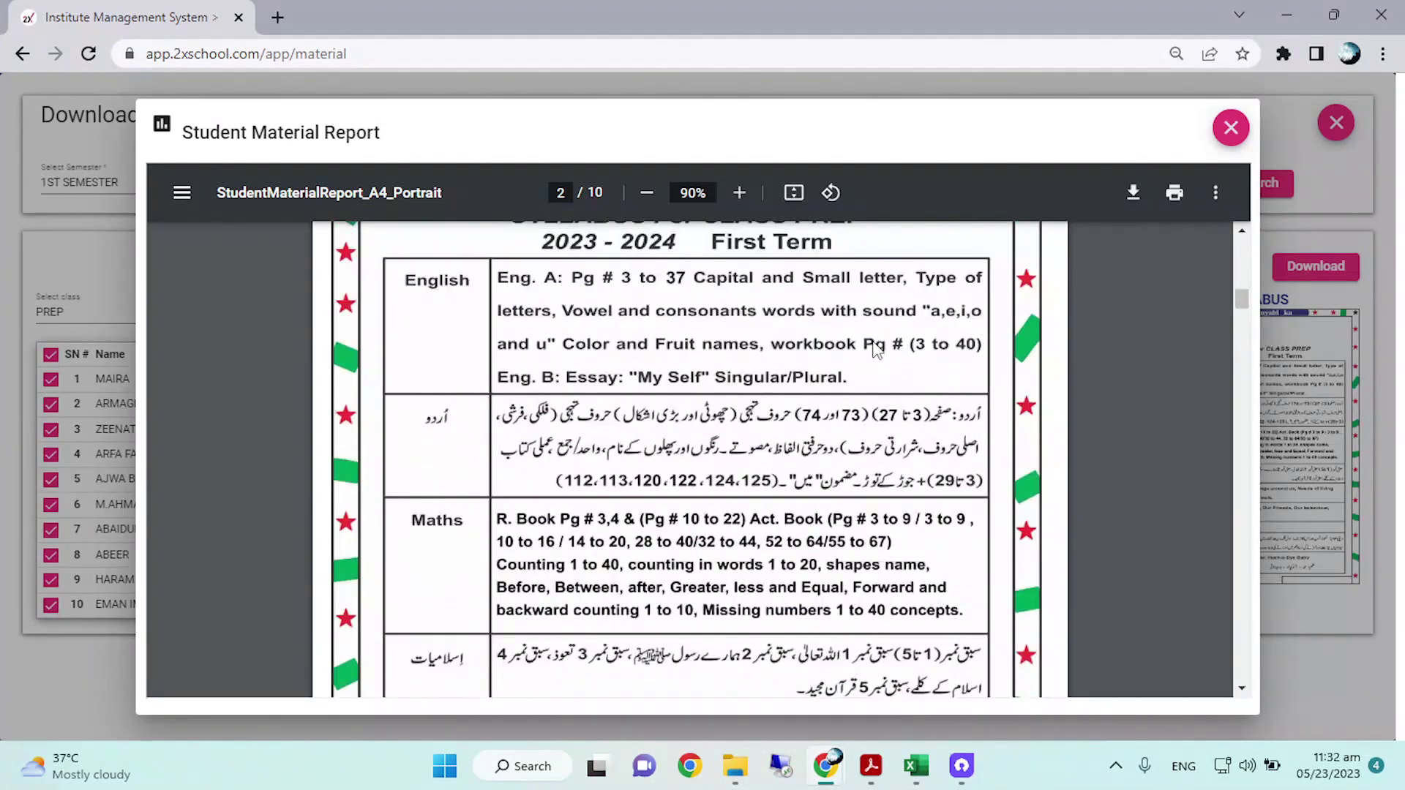
scroll(876, 350, "up", 8)
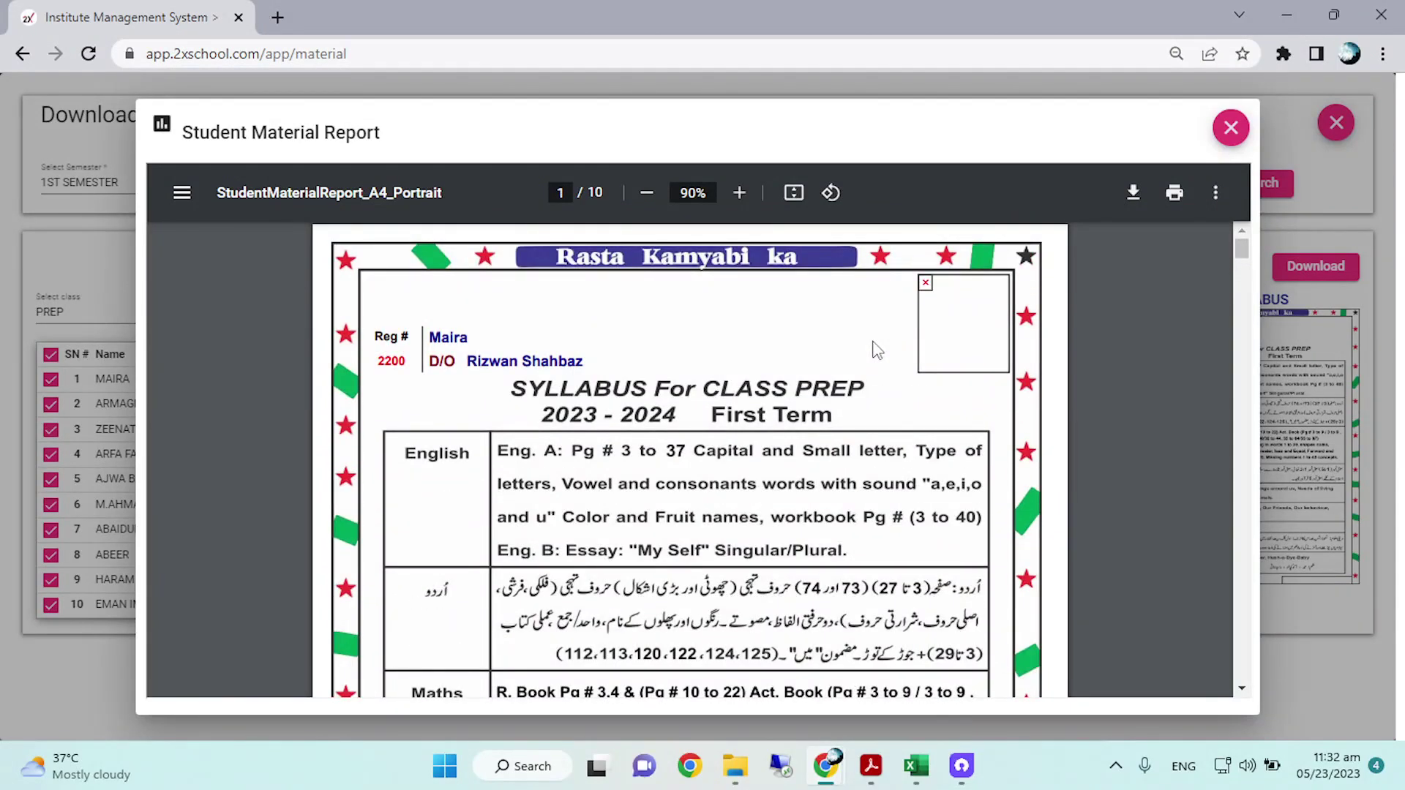
scroll(875, 350, "down", 4)
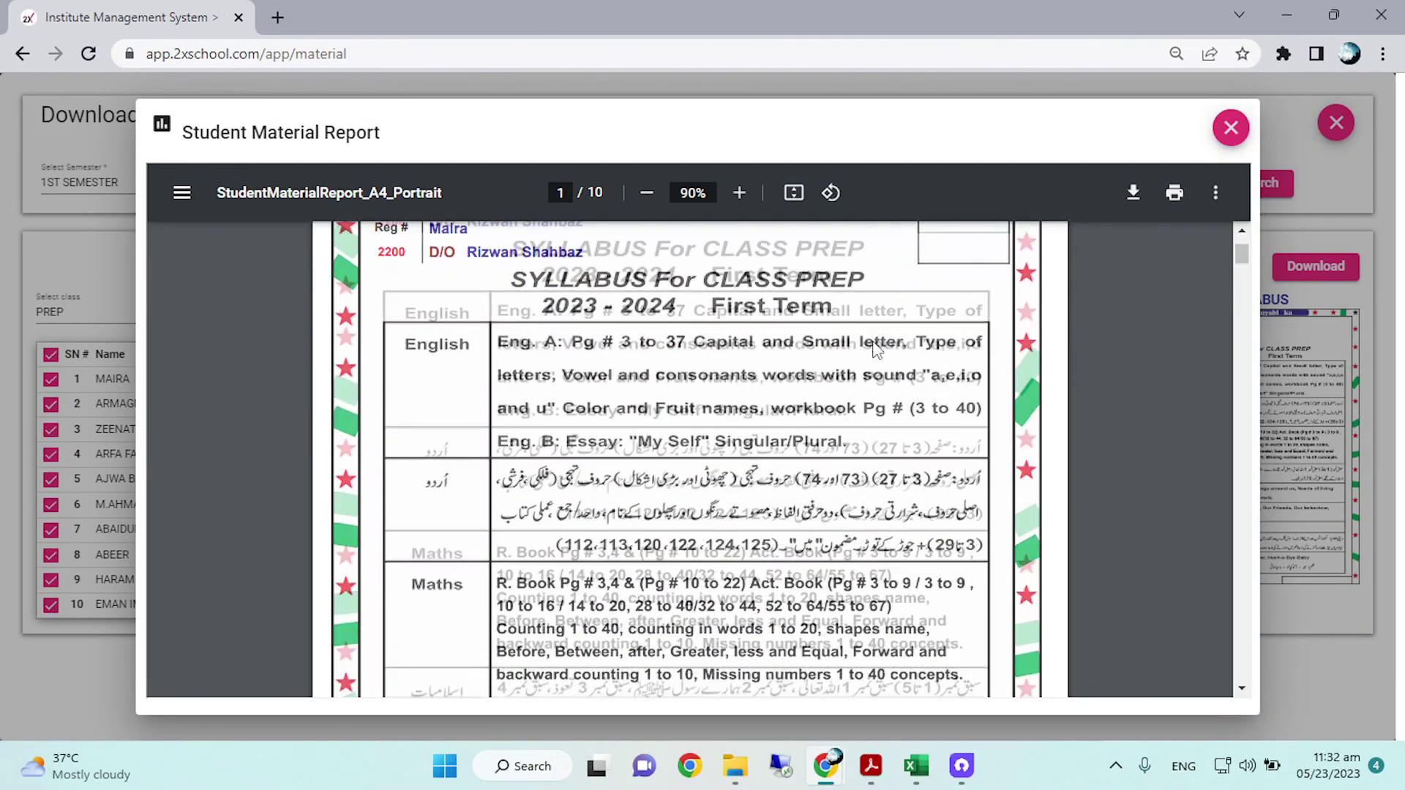
scroll(875, 350, "up", 4)
scroll(871, 341, "down", 13)
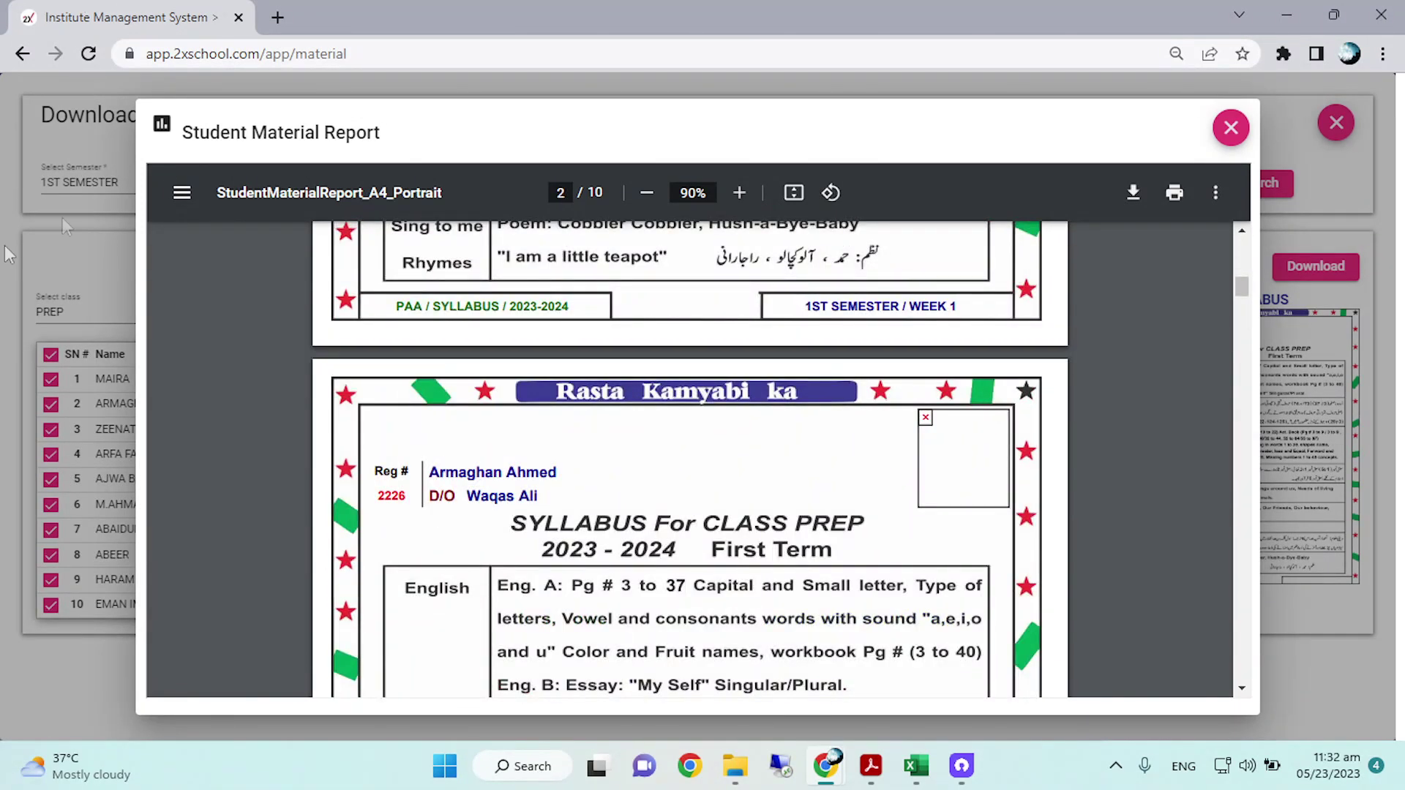
scroll(781, 505, "down", 15)
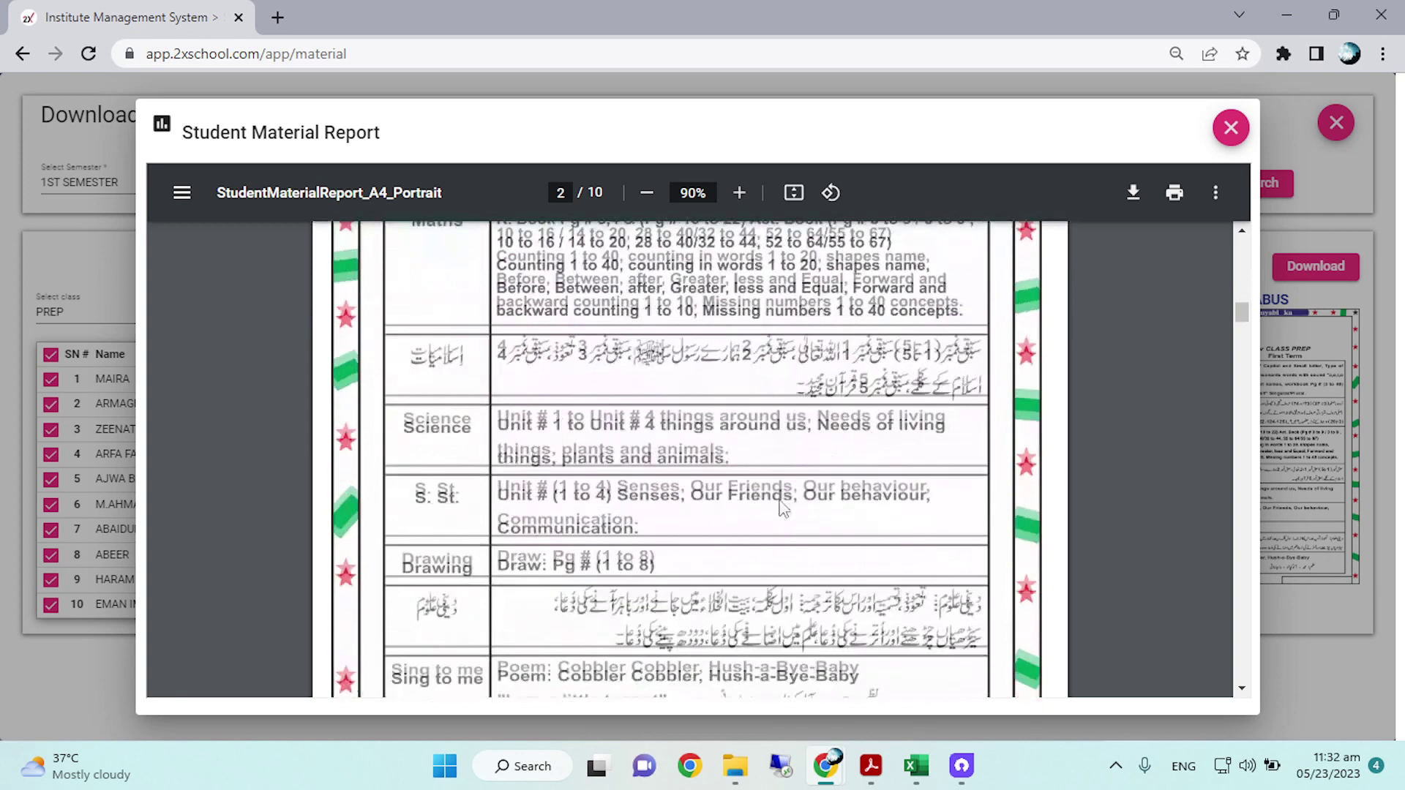
scroll(785, 510, "down", 3)
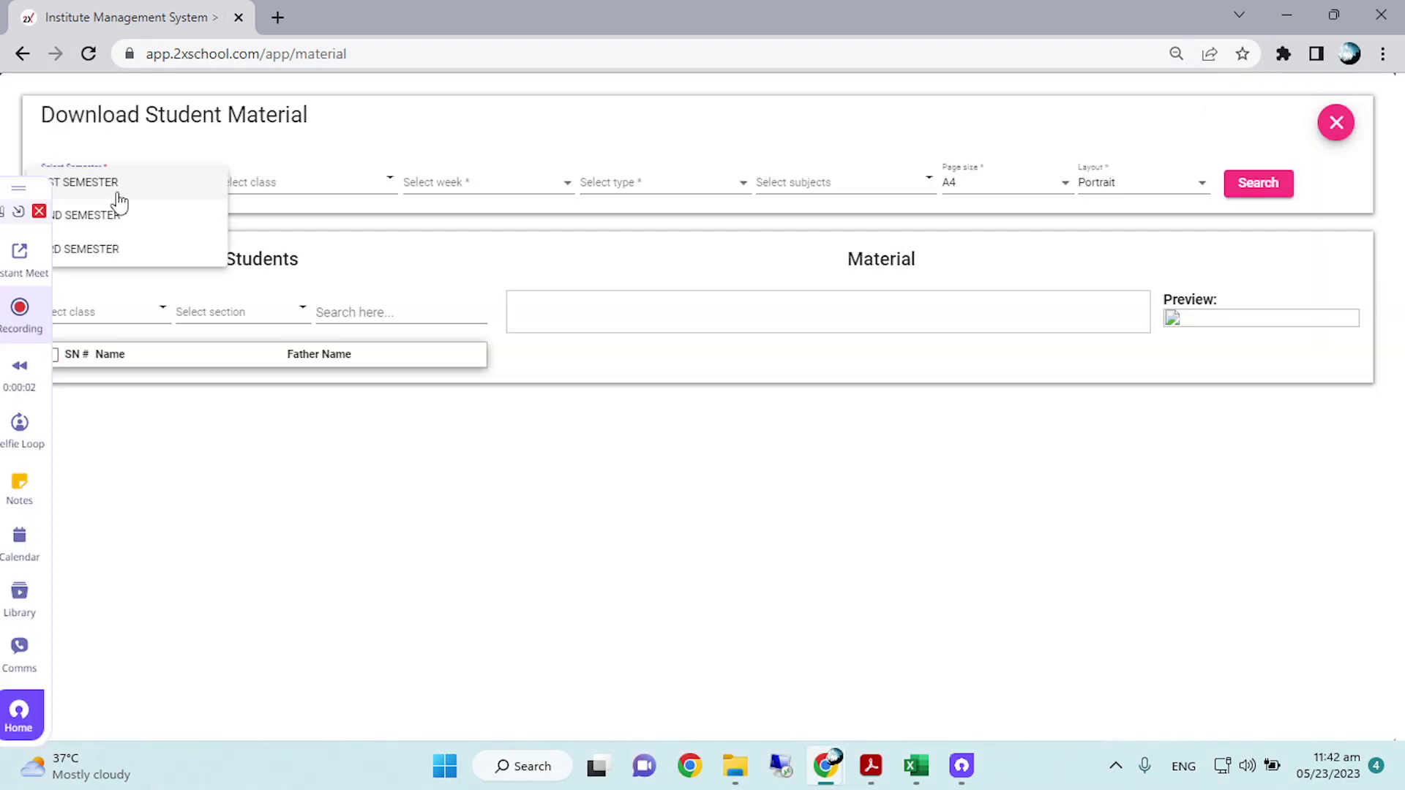
Step: Search for the SYLLABUS material of class 9 for 1ST SEMESTER, WEEK 1
left_click(118, 192)
left_click(273, 184)
scroll(265, 370, "down", 3)
scroll(266, 378, "down", 3)
left_click(265, 377)
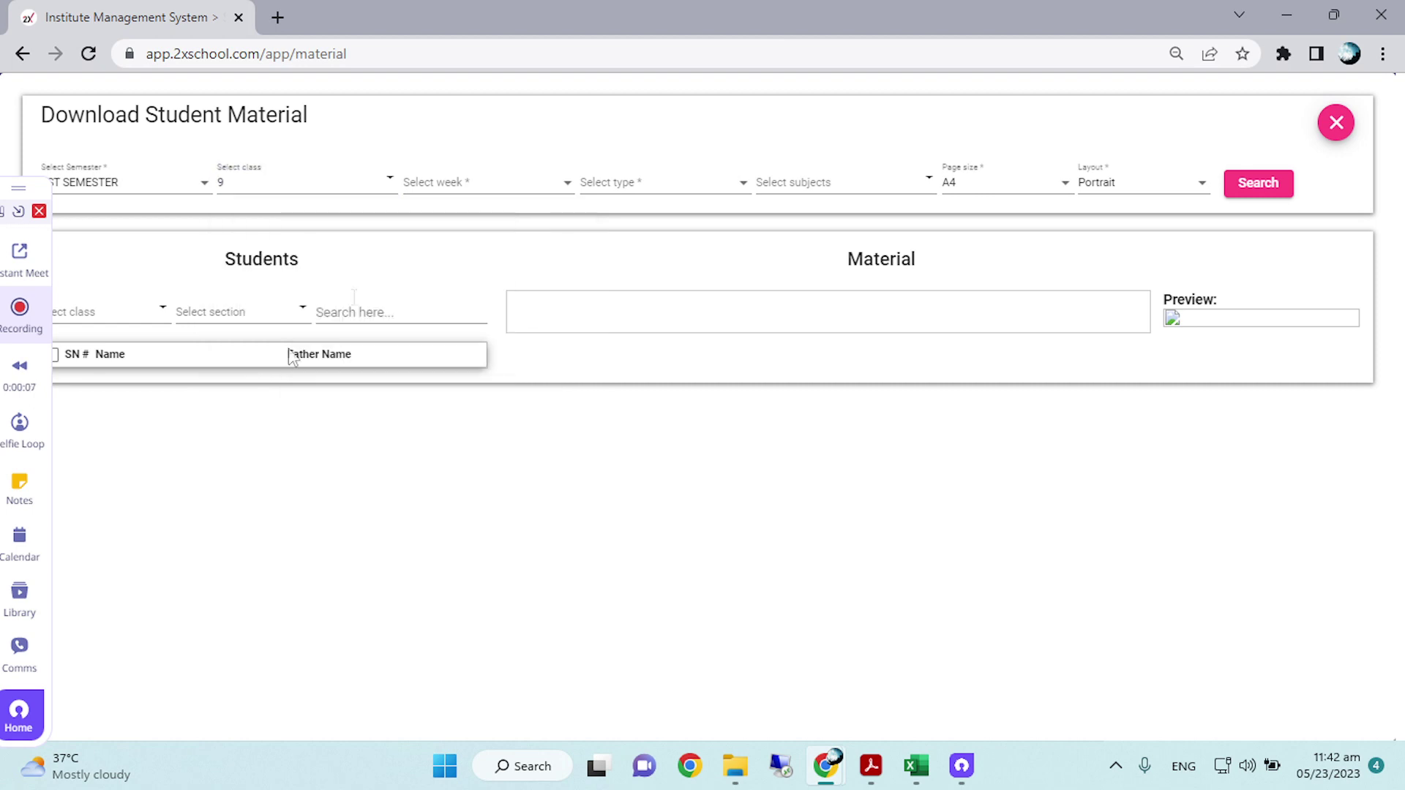
left_click(463, 186)
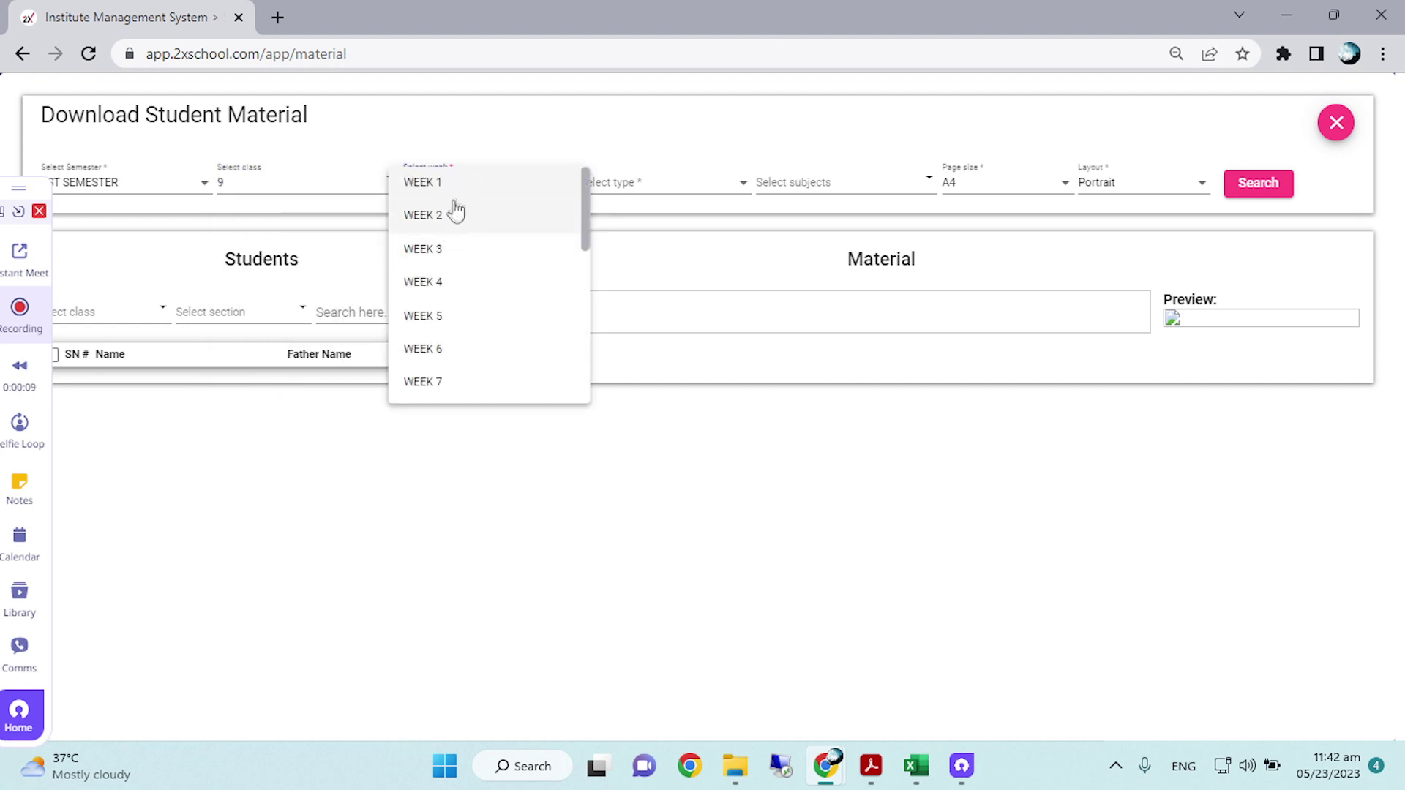
left_click(459, 190)
left_click(635, 186)
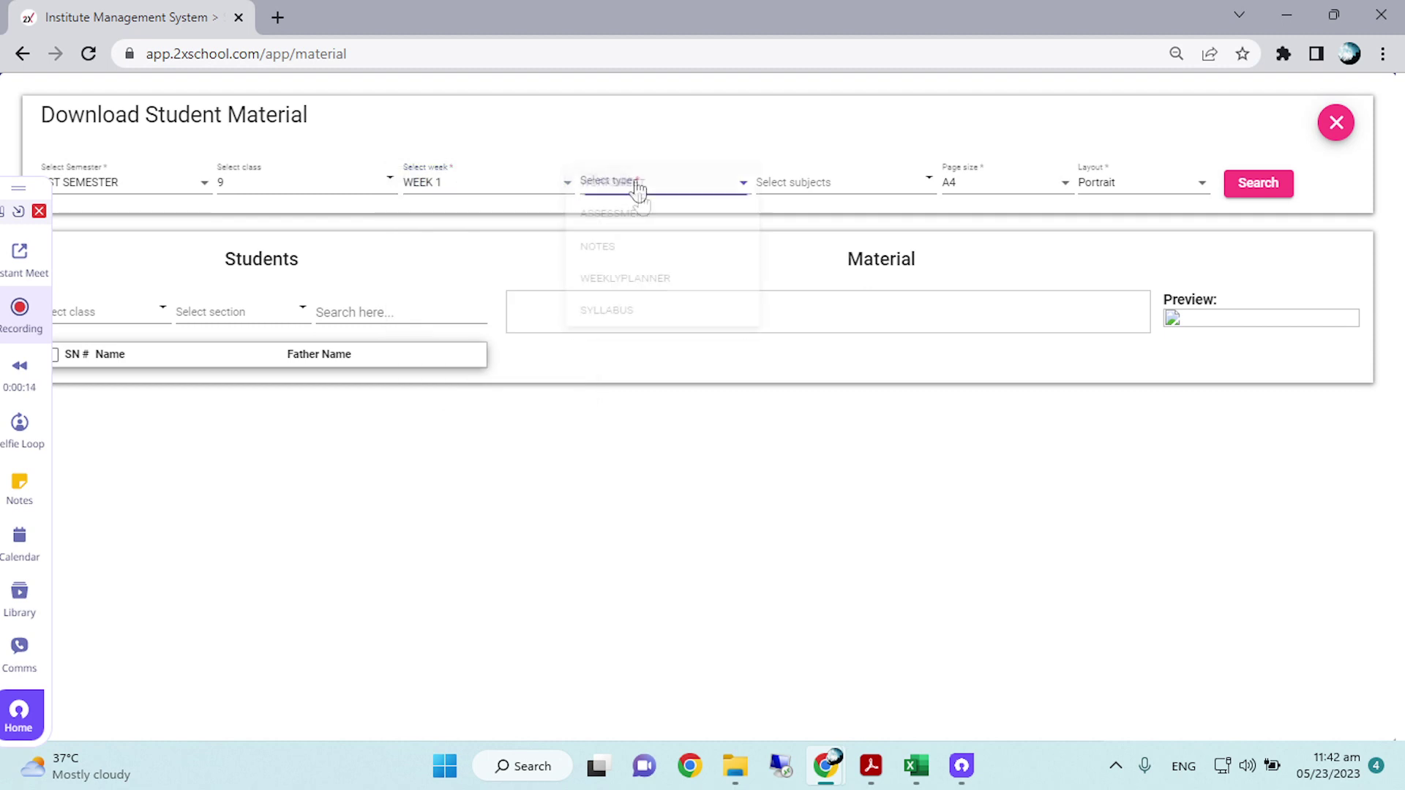
left_click(611, 316)
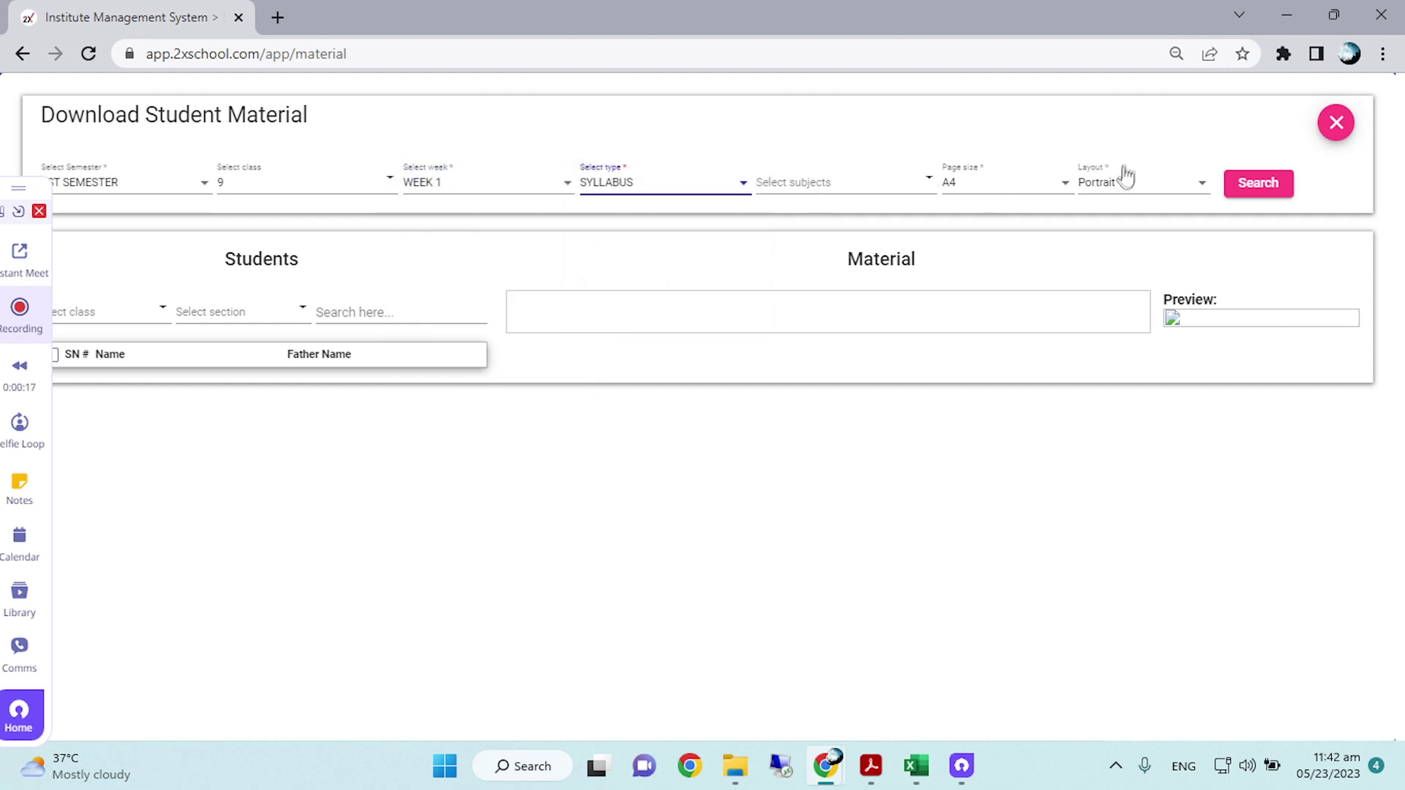
left_click(1277, 188)
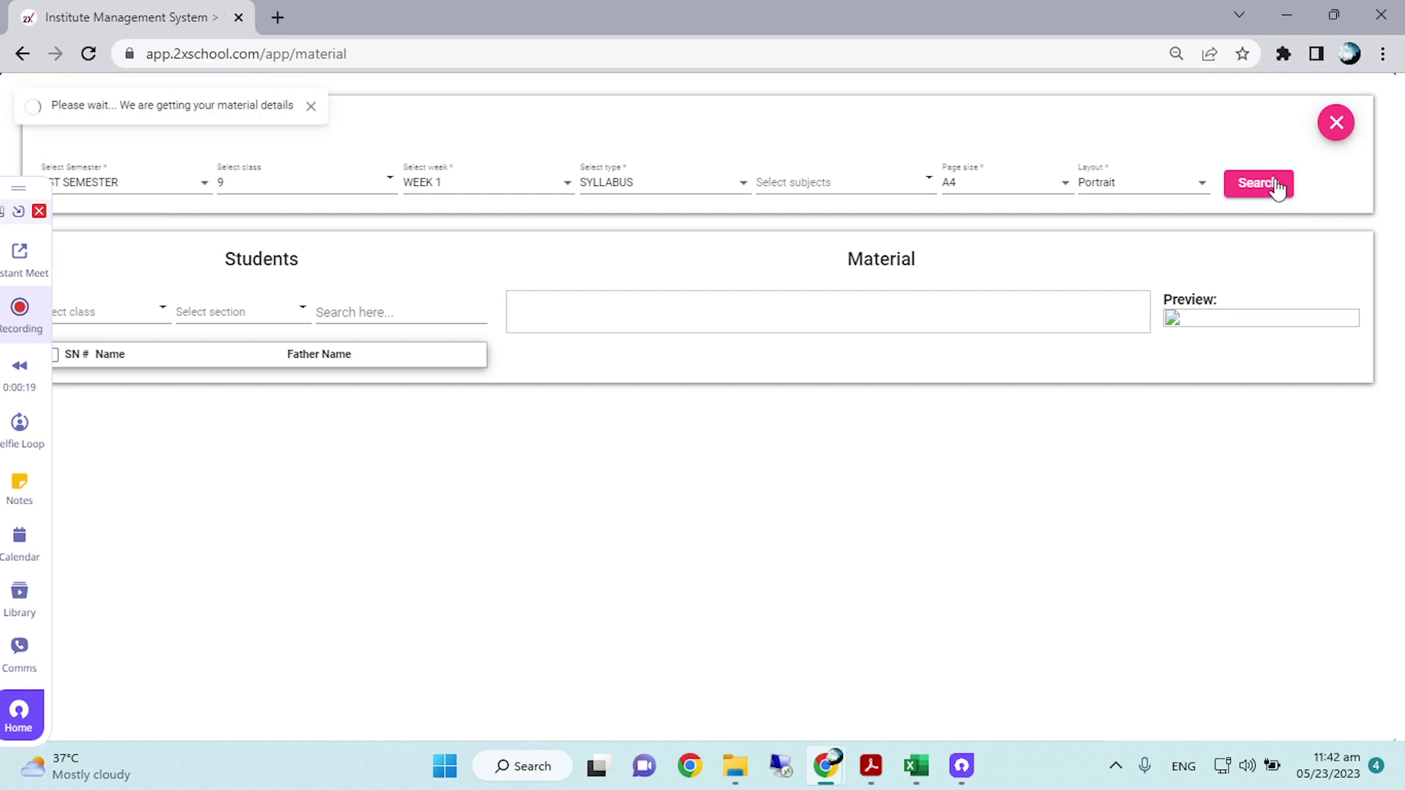
Step: Select all students of class NINE, section A, and generate their report with all SYLLABUS material
left_click(79, 313)
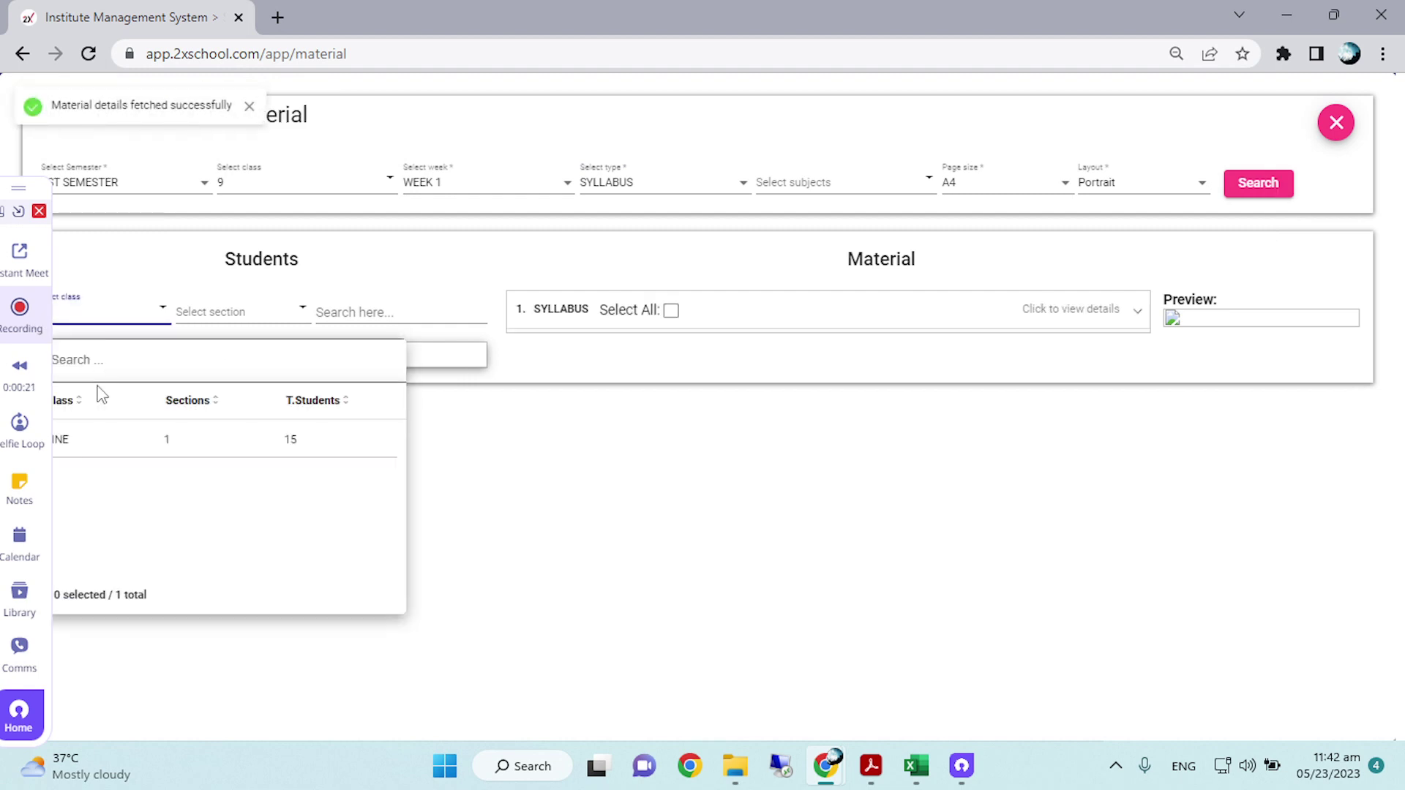
left_click(88, 446)
left_click(205, 308)
left_click(276, 439)
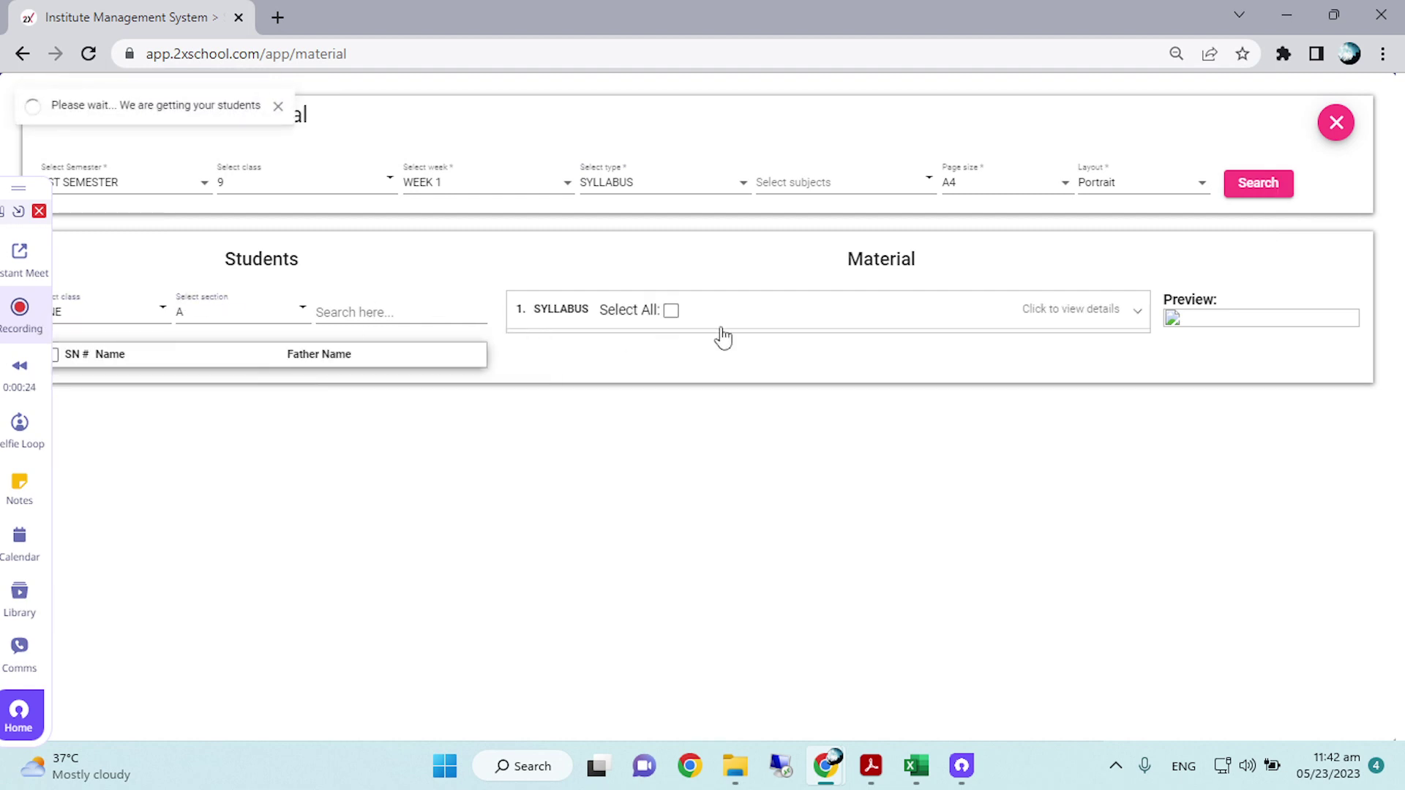
left_click(56, 355)
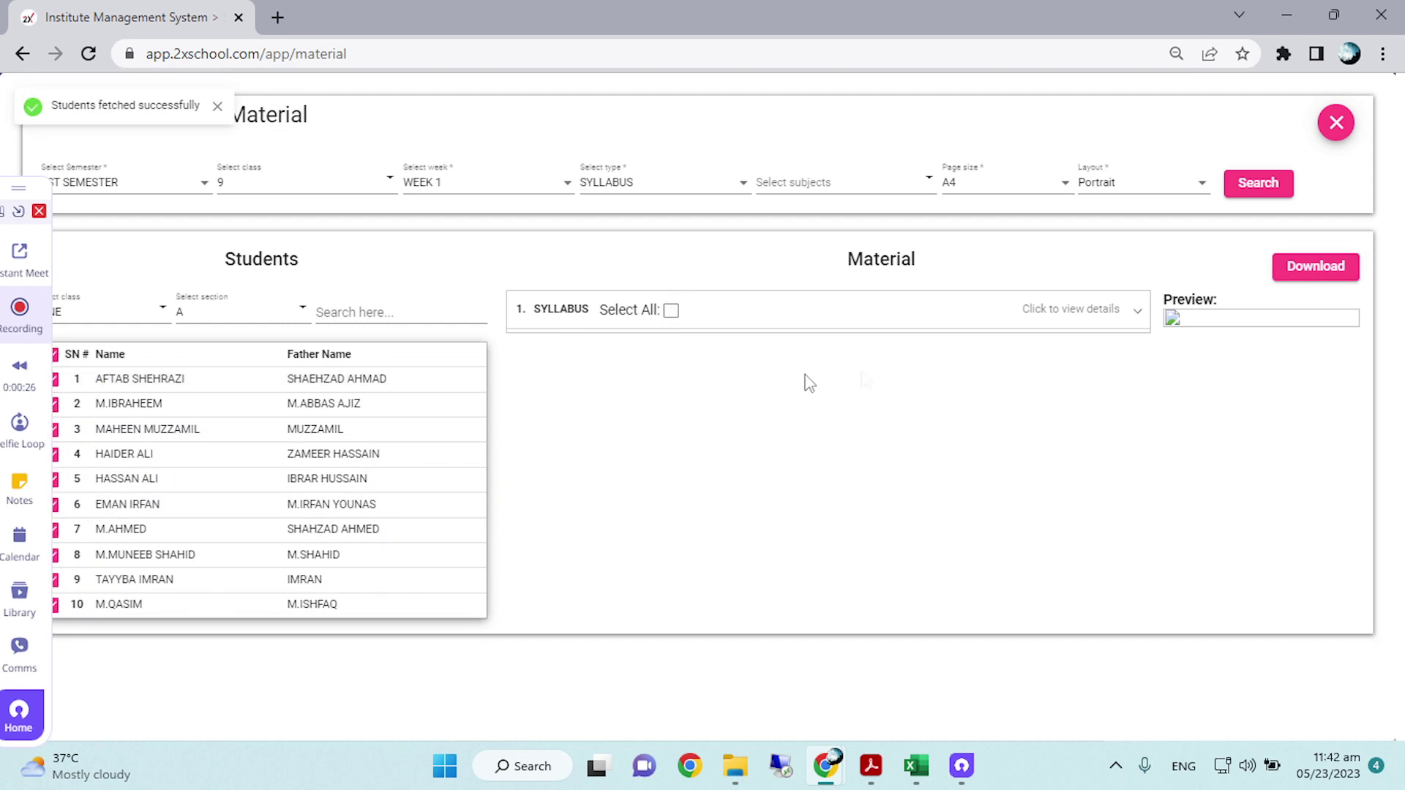
left_click(671, 311)
left_click(1309, 268)
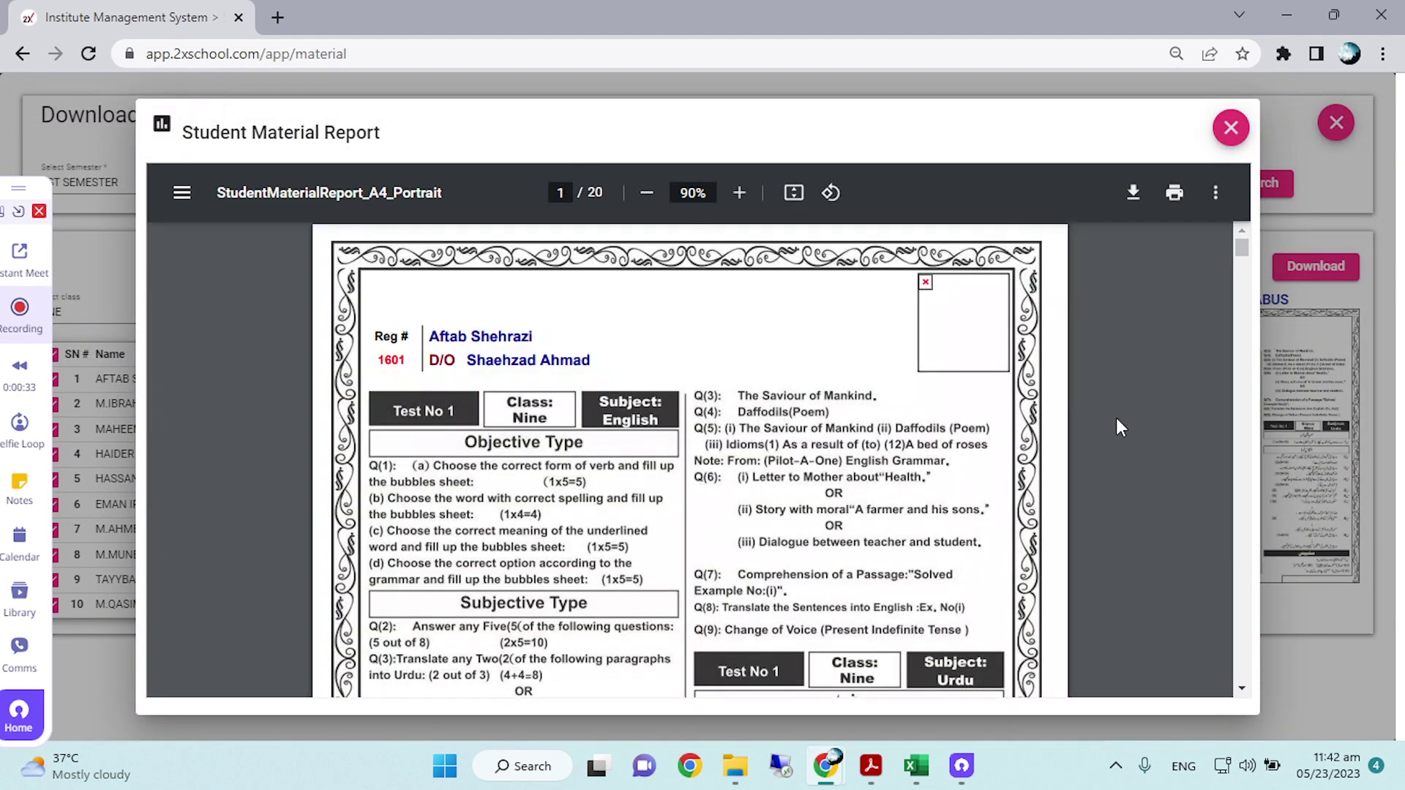
Step: Skim the first page of the class 9 syllabus report from the student header to the footer
scroll(1117, 419, "down", 1)
scroll(1117, 421, "up", 1)
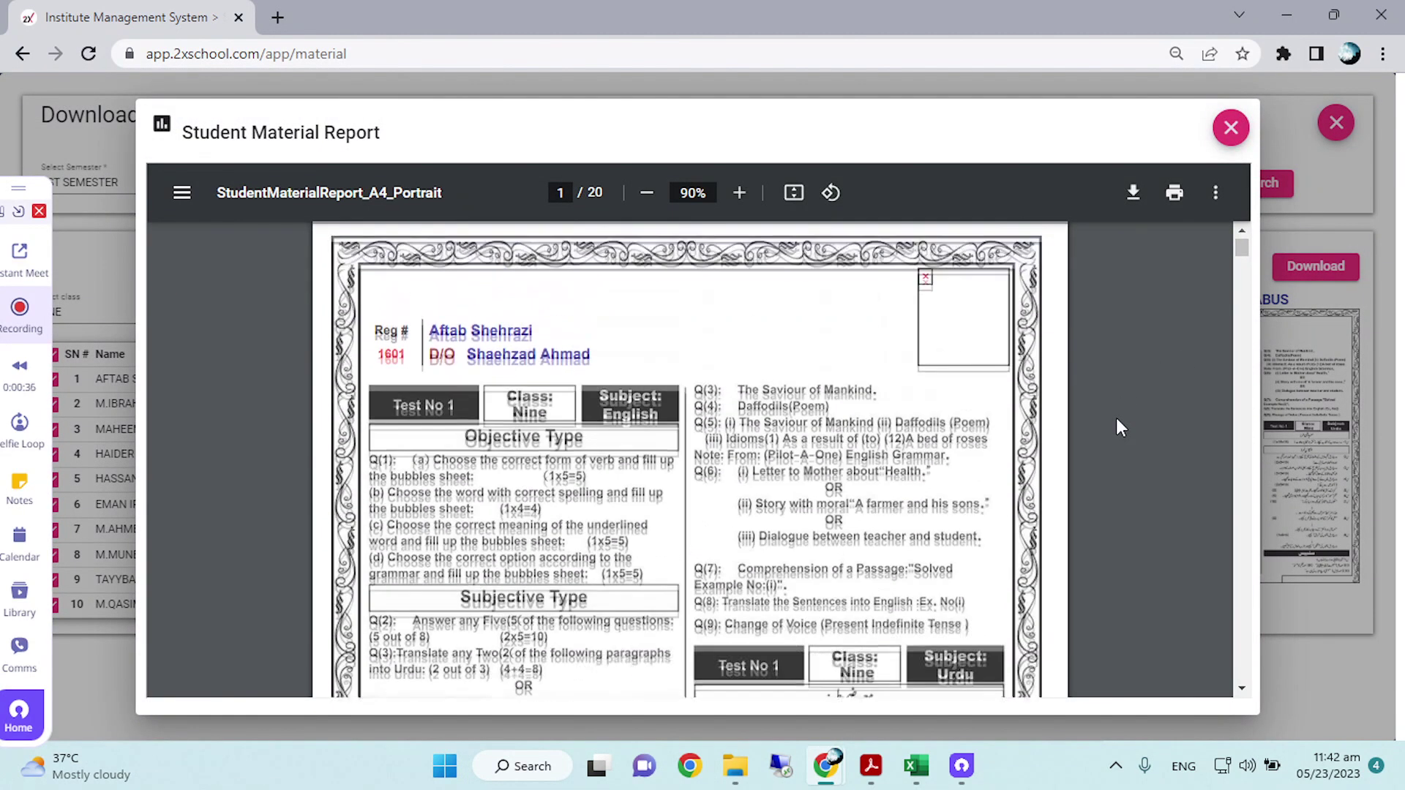
scroll(1117, 421, "down", 1)
scroll(1117, 420, "down", 5)
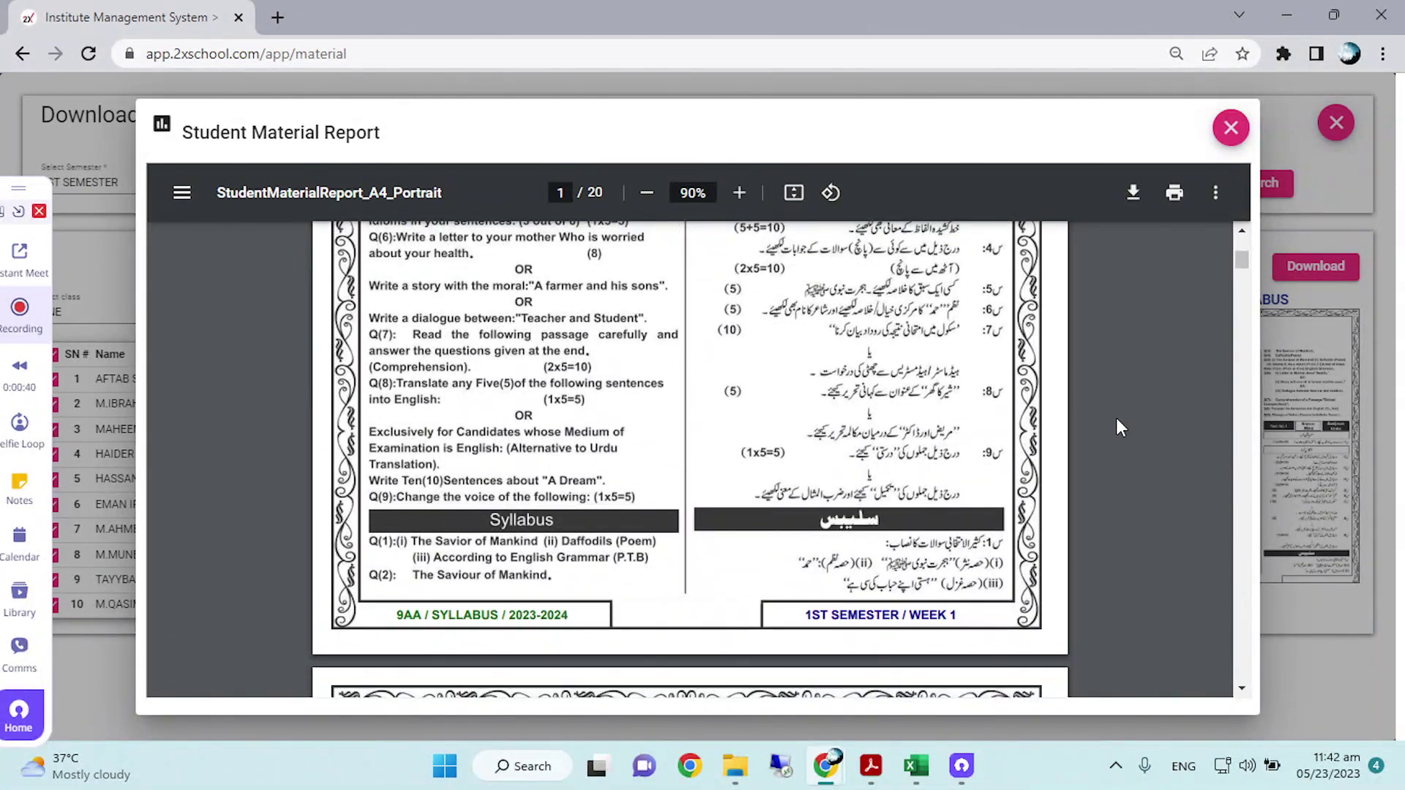
scroll(1119, 427, "up", 6)
scroll(1116, 427, "down", 1)
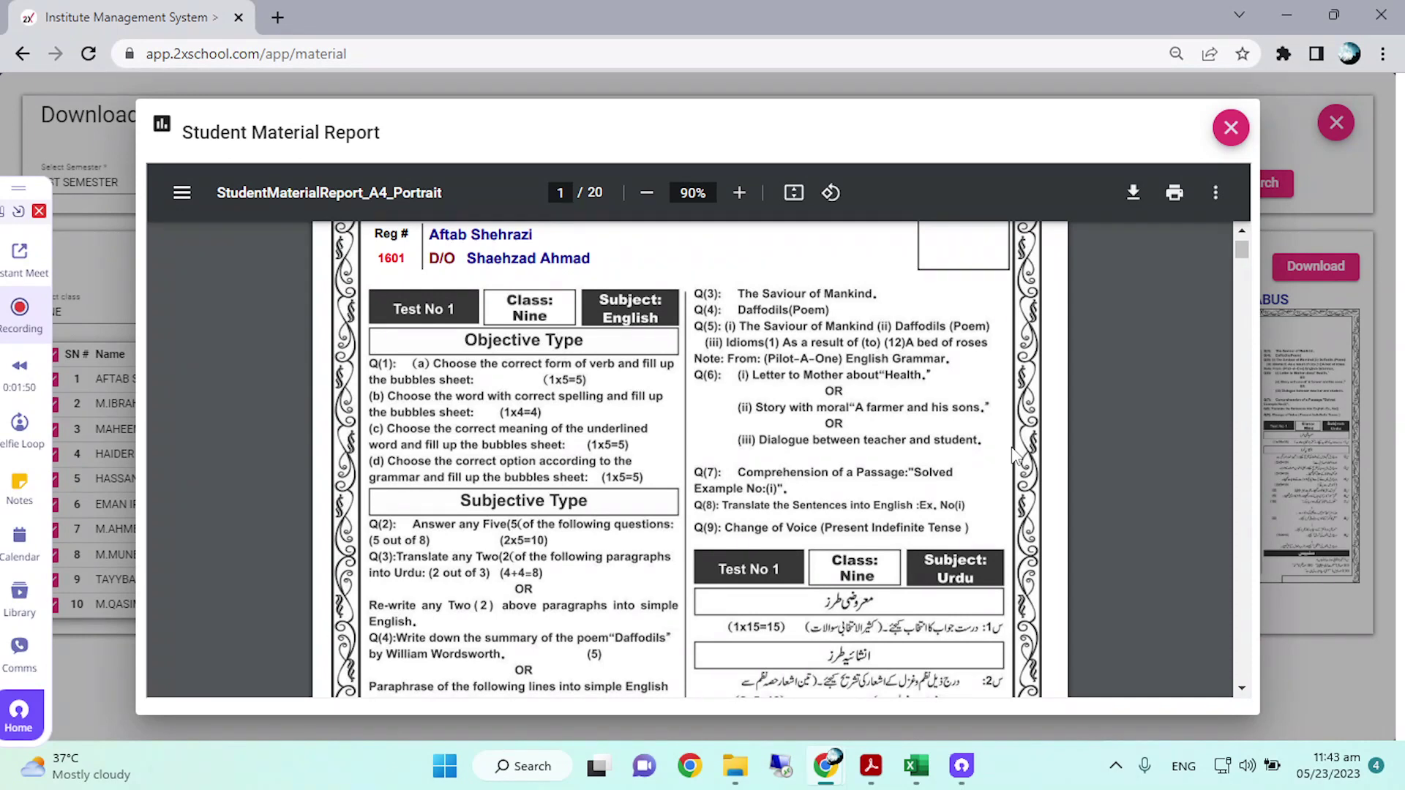
Step: Examine the English and Urdu test patterns, the syllabus sections and the start of the second page in the syllabus report
scroll(545, 521, "down", 3)
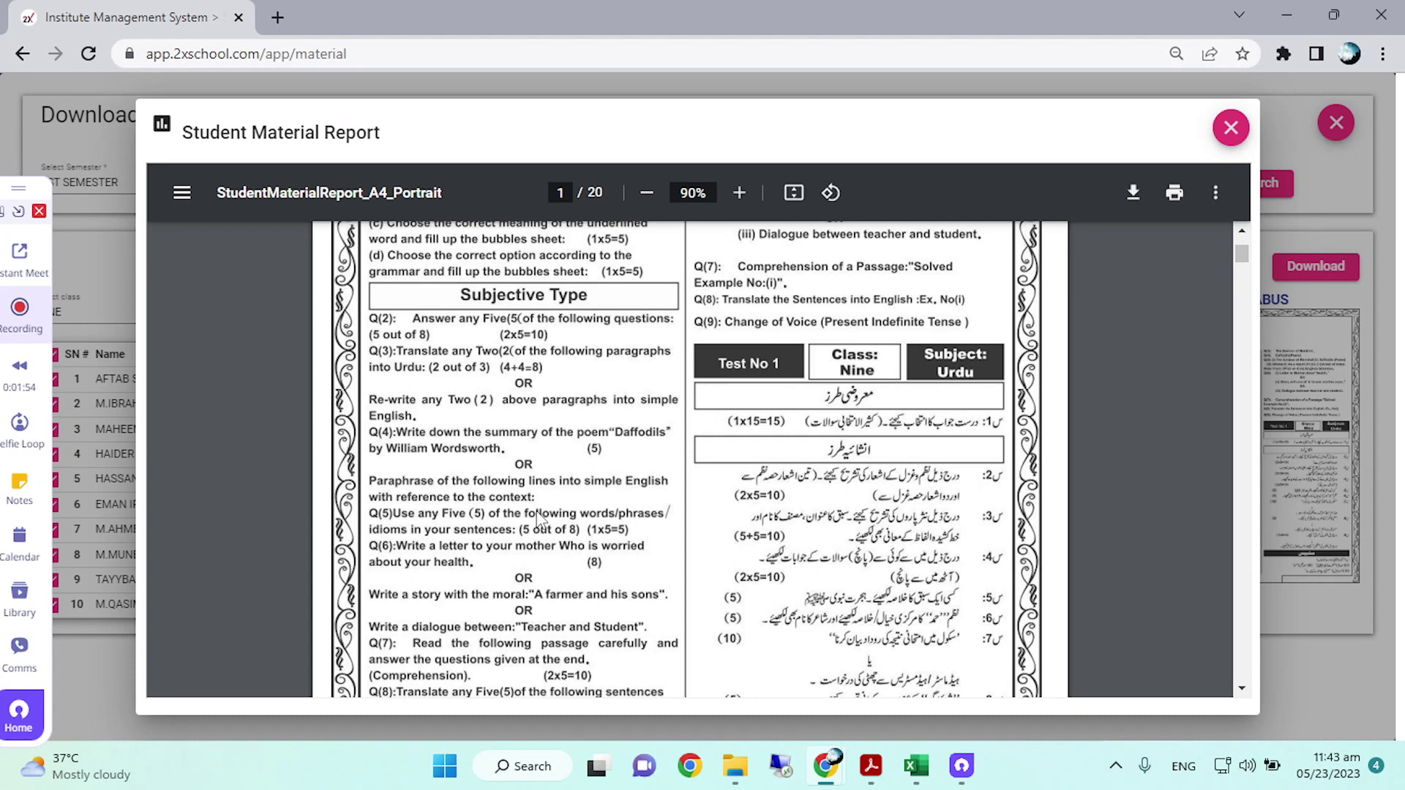
scroll(530, 377, "up", 1)
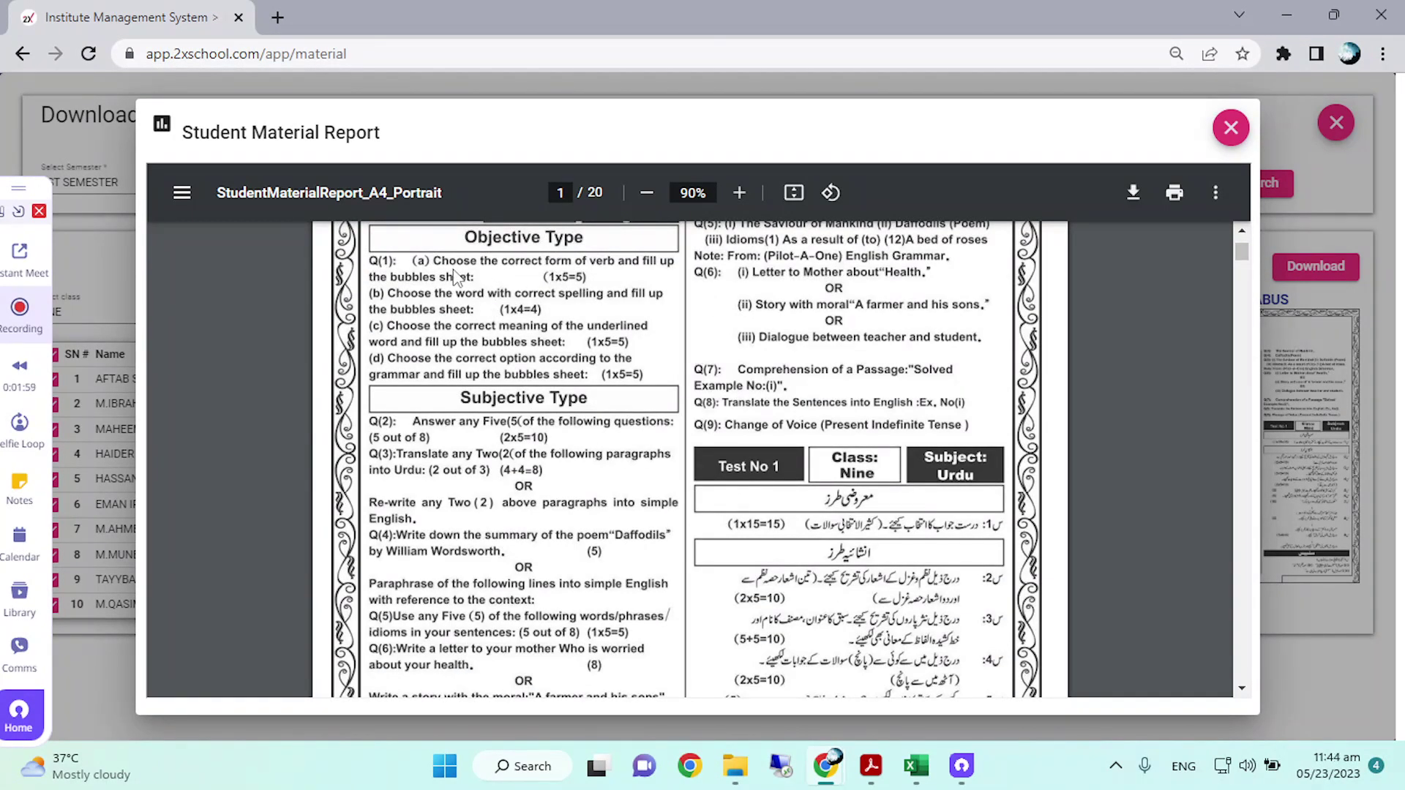
scroll(531, 284, "up", 1)
scroll(531, 377, "down", 2)
scroll(531, 381, "down", 1)
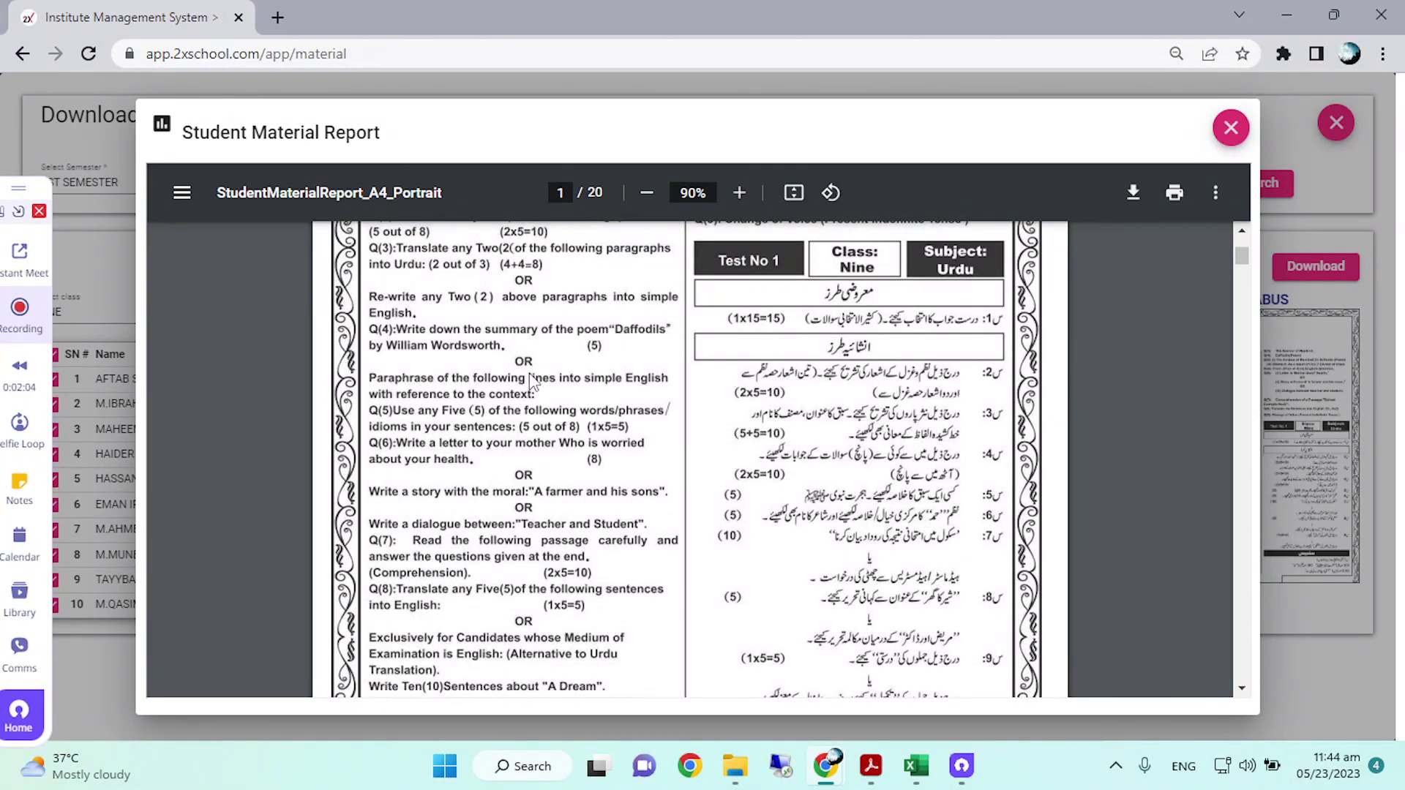
scroll(531, 380, "down", 1)
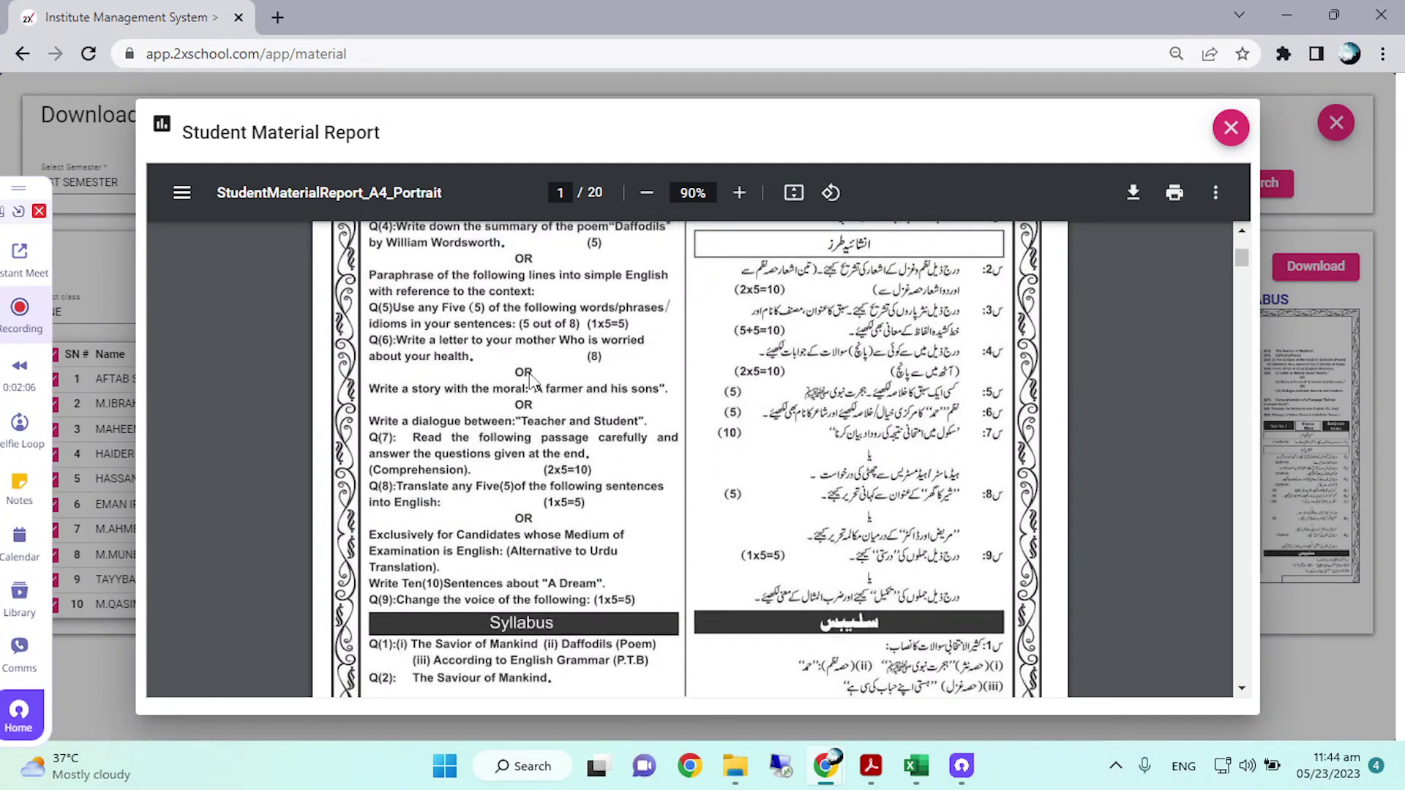
scroll(531, 378, "down", 3)
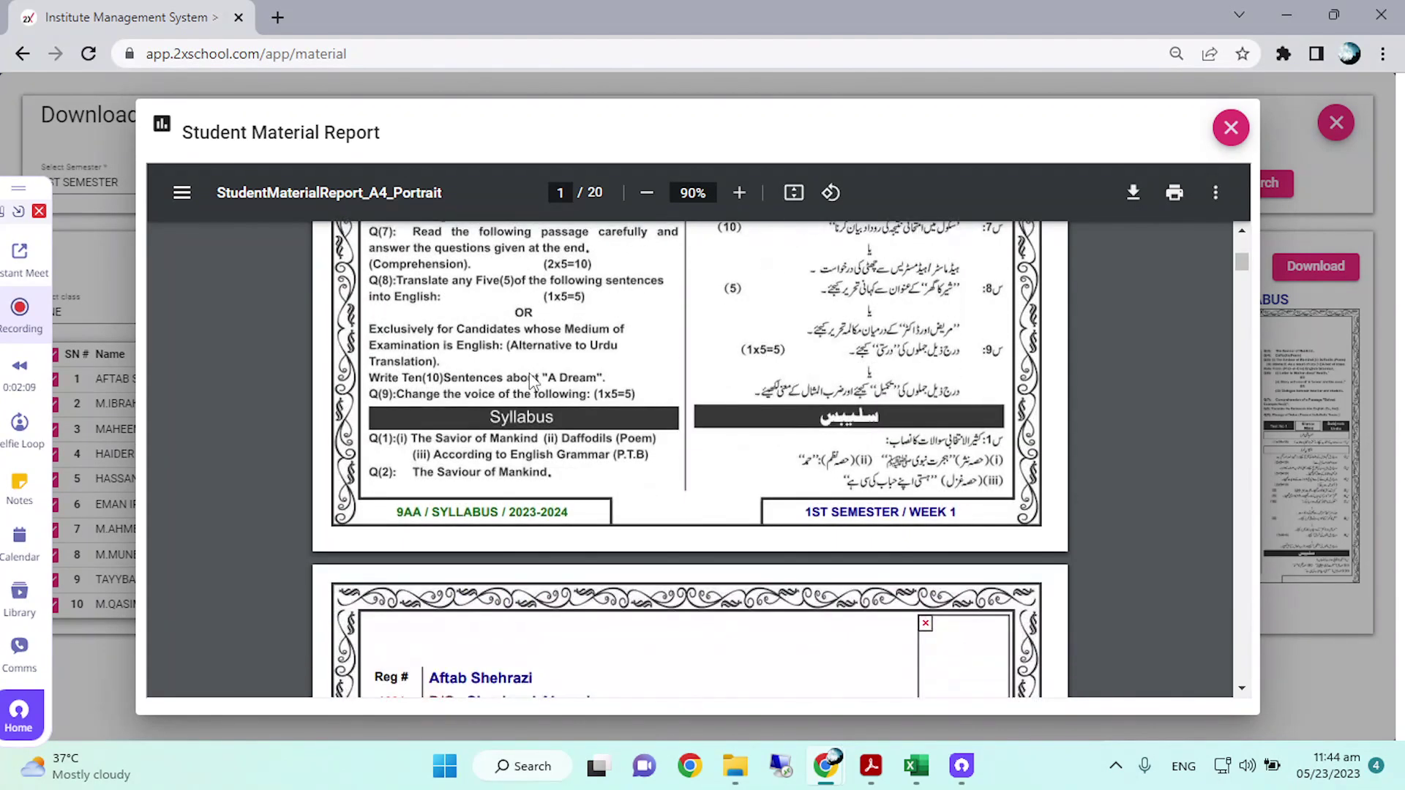
scroll(529, 372, "up", 2)
scroll(529, 372, "down", 3)
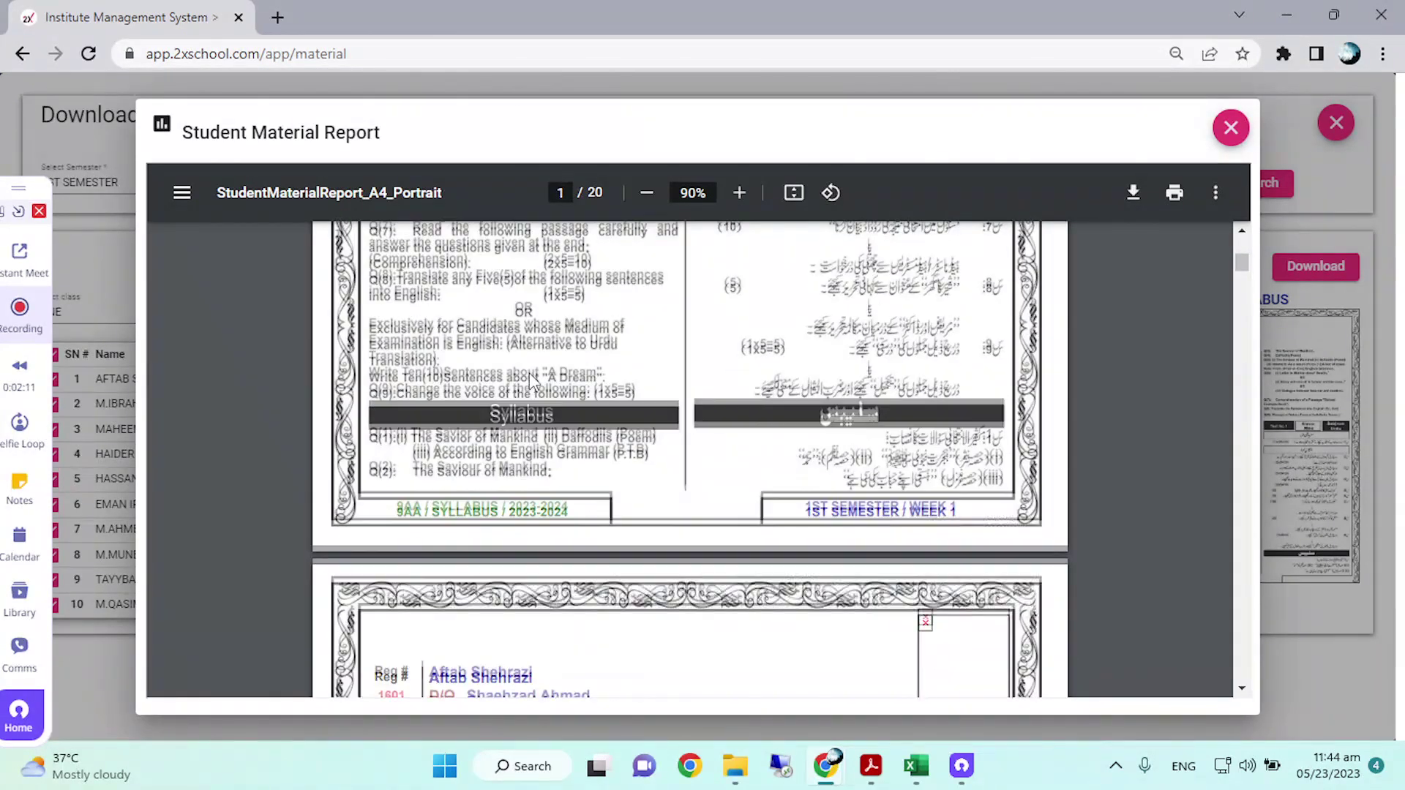
scroll(529, 372, "down", 1)
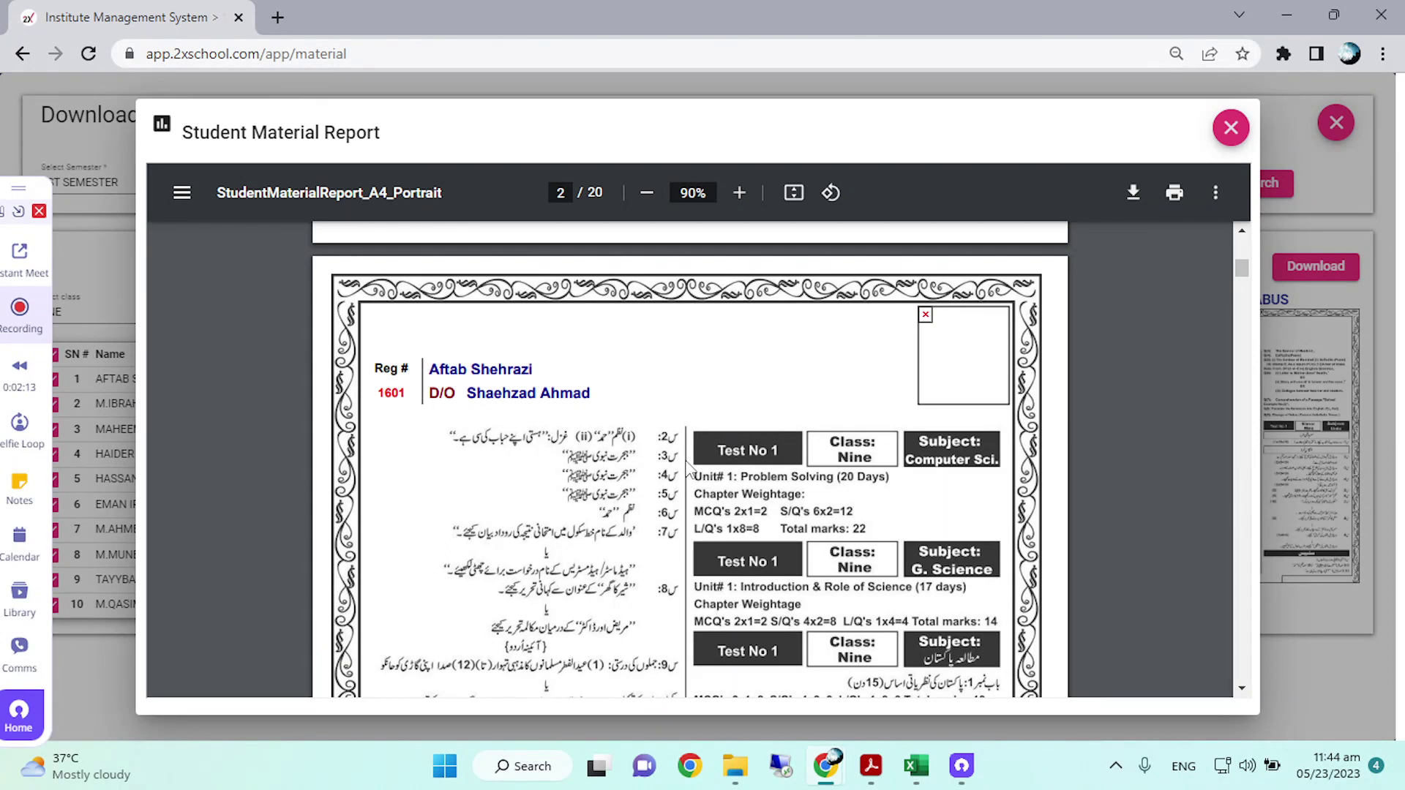
Step: Review the first two pages of the class 9 syllabus report once more and close the report
scroll(688, 467, "up", 7)
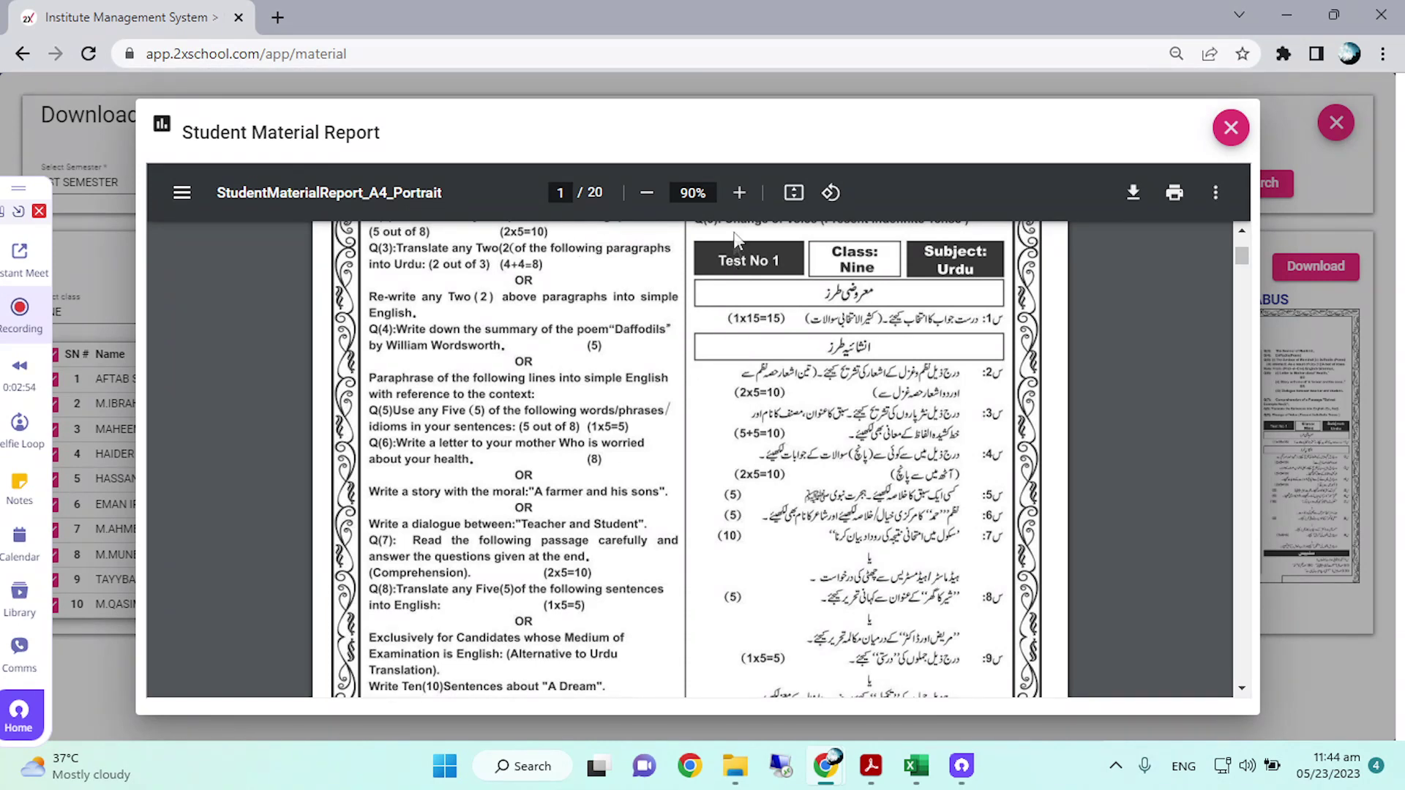
scroll(698, 355, "down", 4)
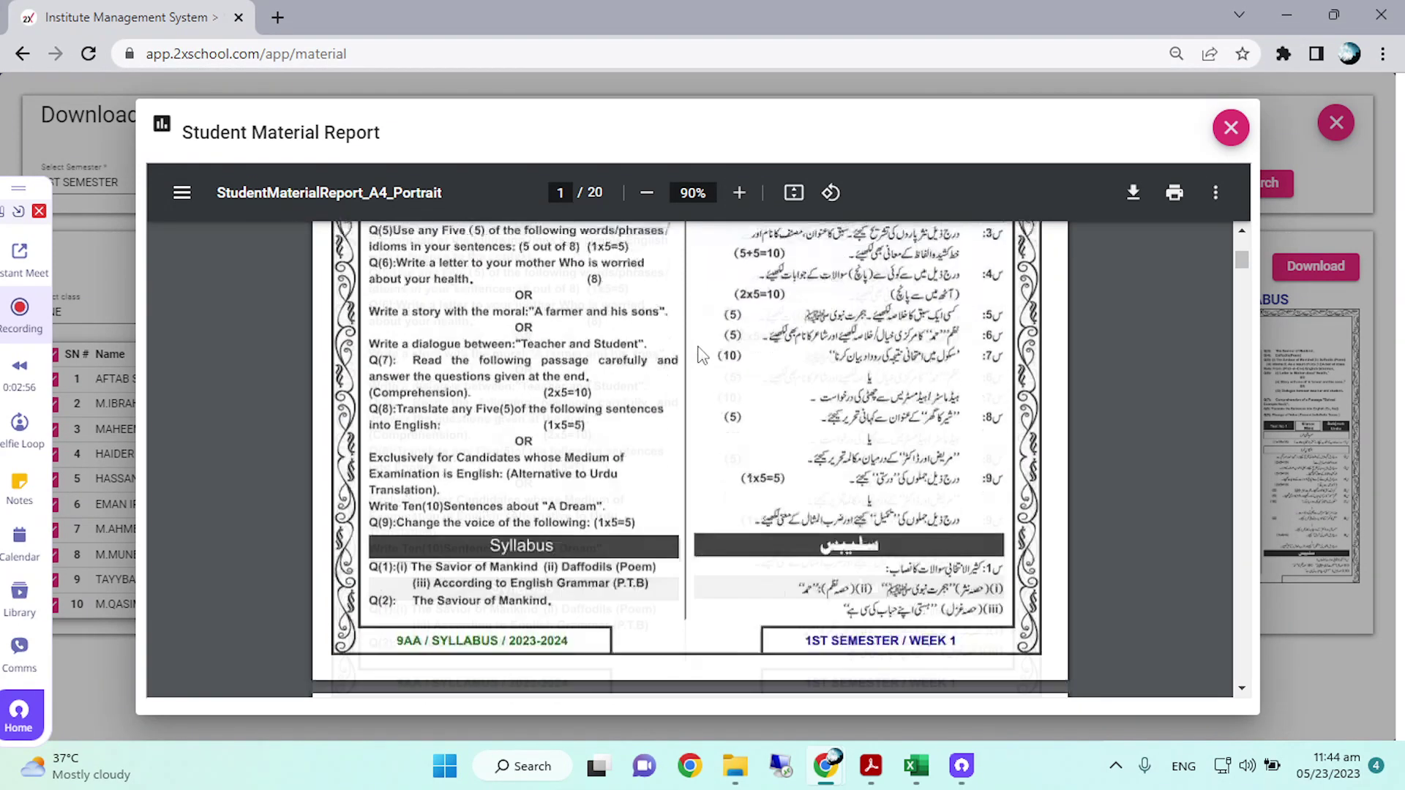
scroll(699, 354, "down", 3)
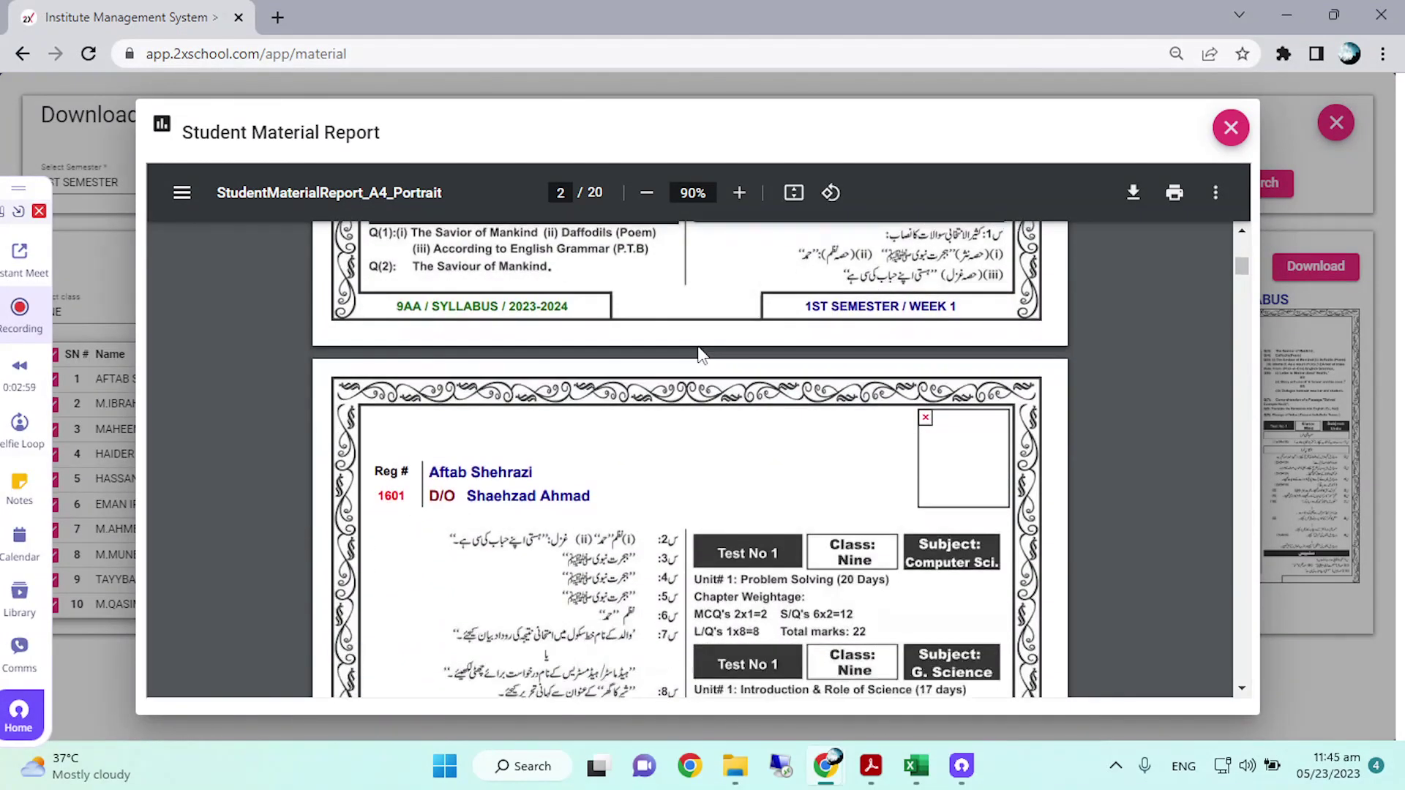
scroll(699, 355, "up", 4)
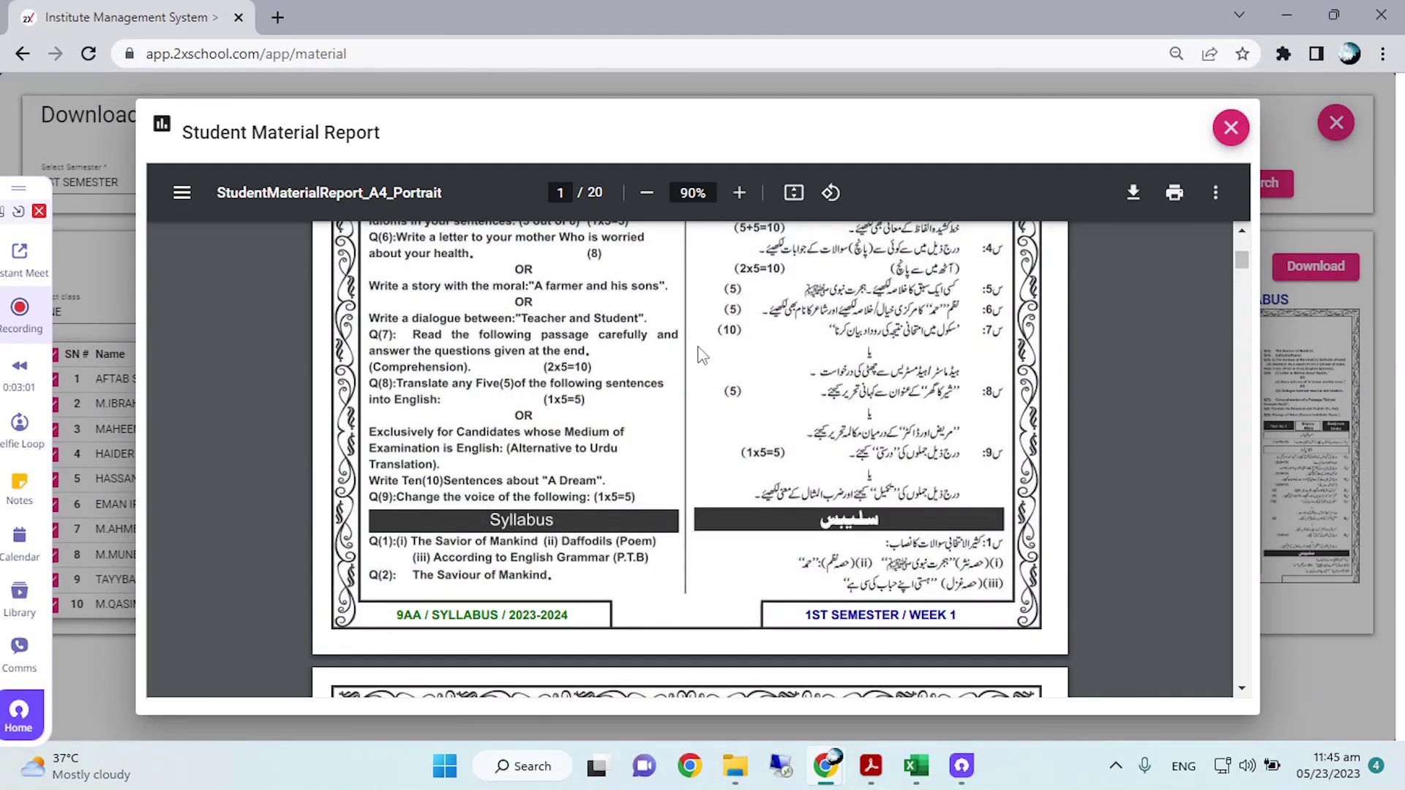
scroll(703, 355, "up", 2)
scroll(701, 354, "up", 7)
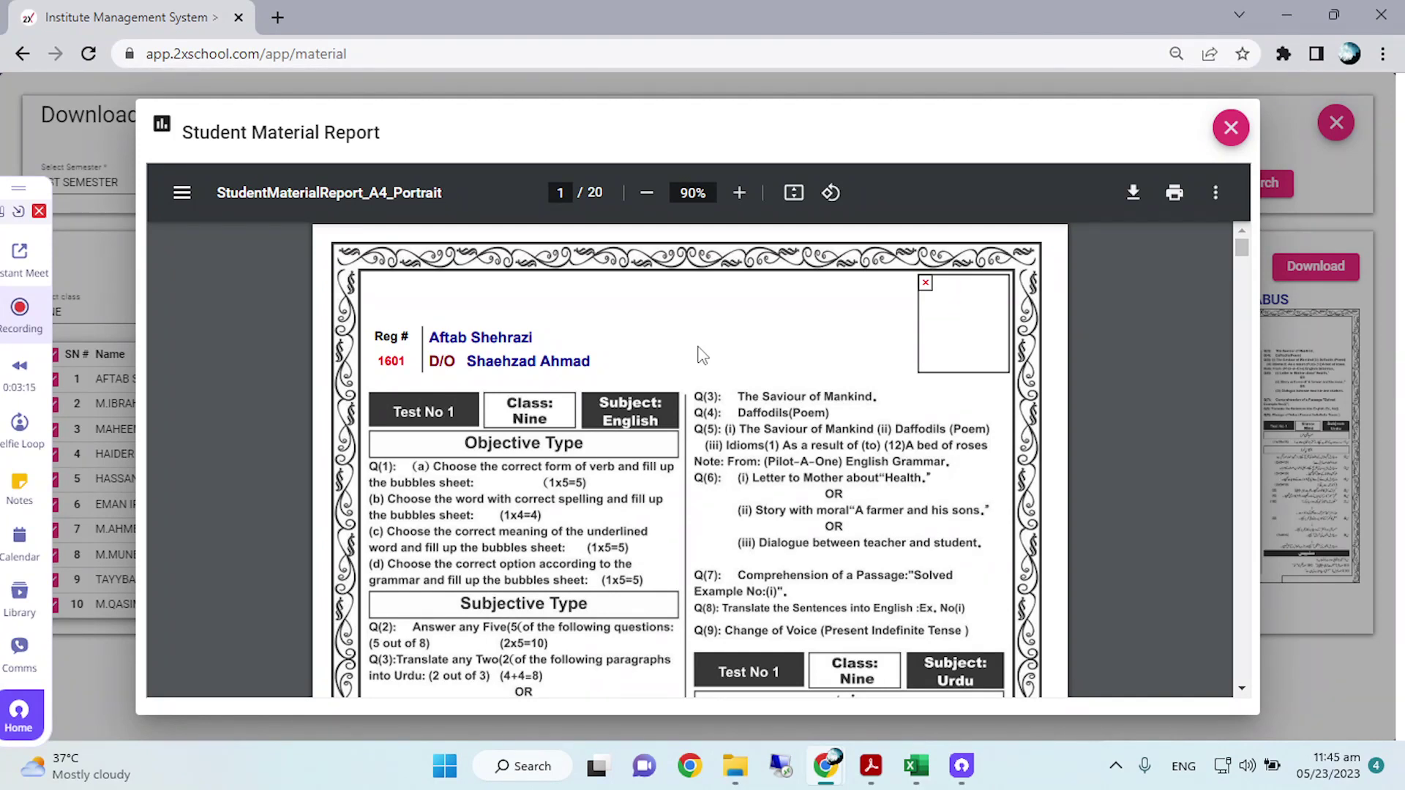
scroll(699, 354, "down", 1)
scroll(698, 355, "up", 1)
left_click(1231, 127)
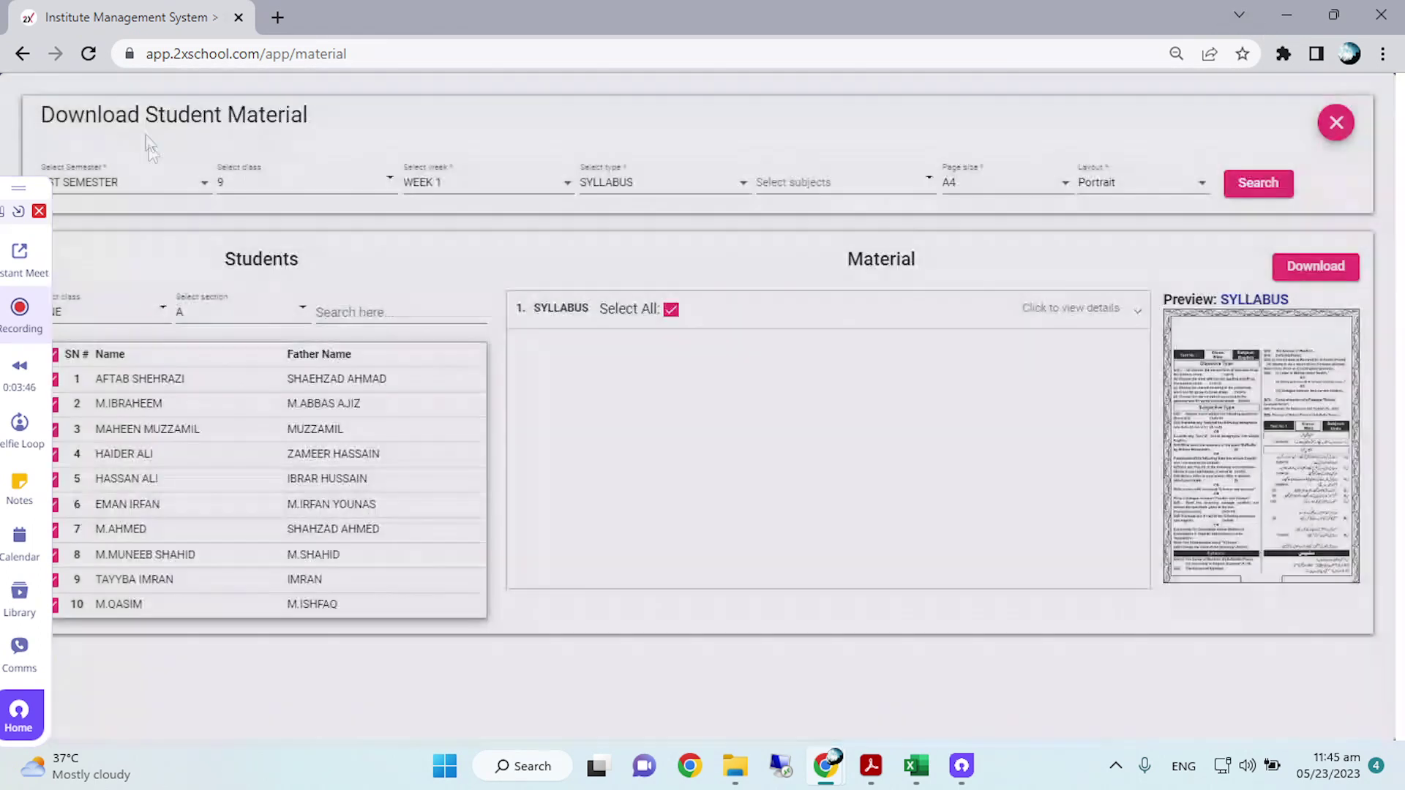
Step: Search for the class 9 material of type ASSESSMENT with page size LegalFolio
left_click(452, 189)
left_click(454, 186)
left_click(661, 192)
left_click(629, 227)
left_click(1258, 183)
left_click(973, 182)
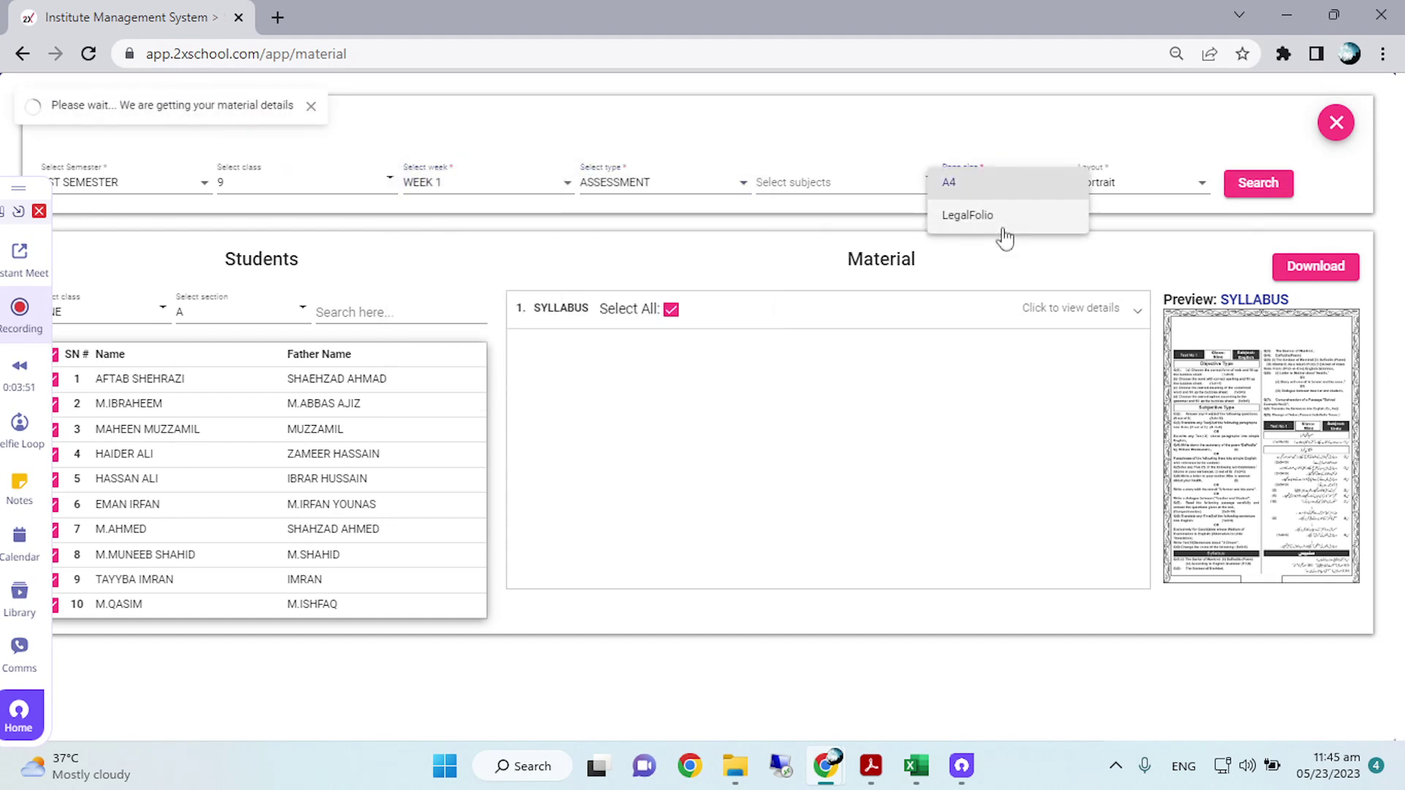
left_click(1243, 187)
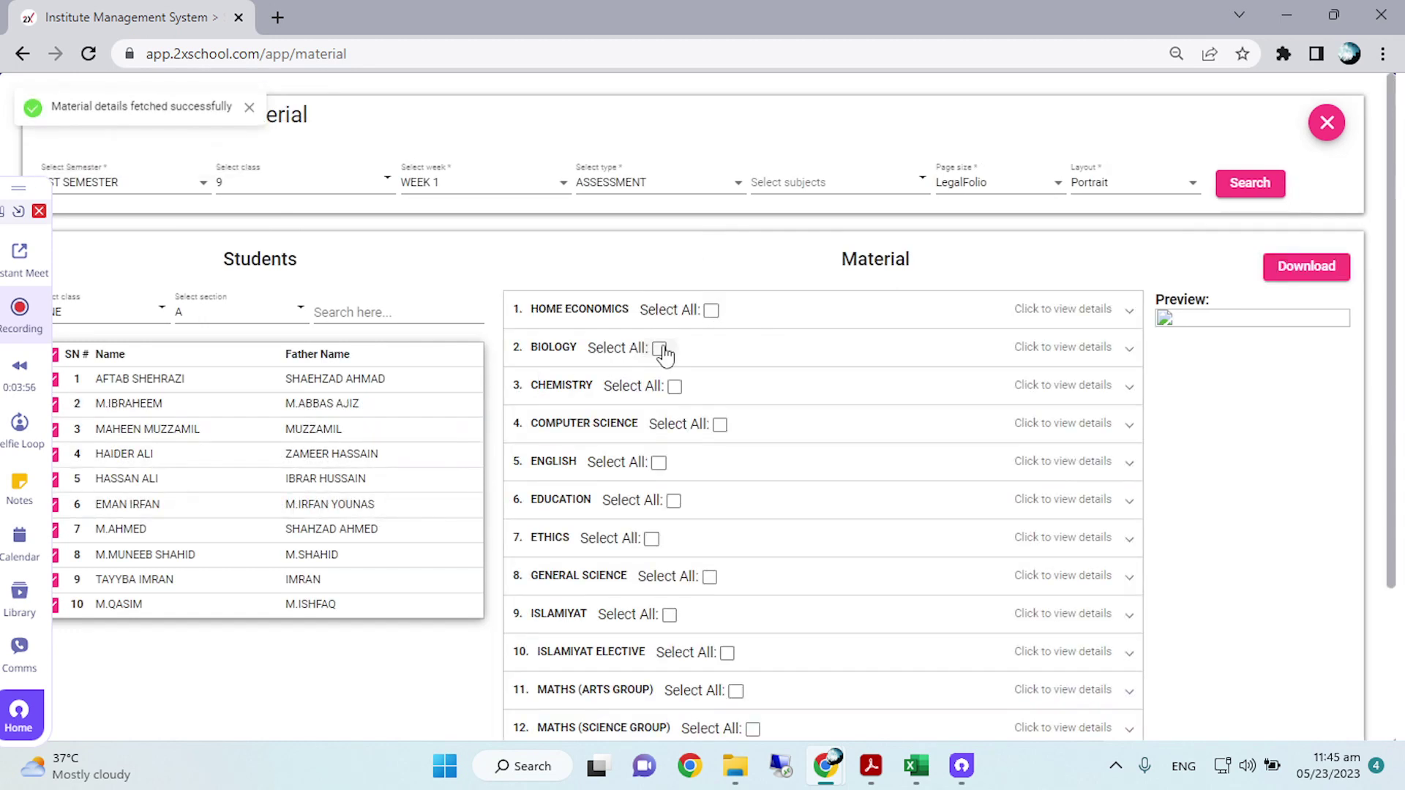
Step: Select all ENGLISH assessment material and generate the report for the selected students
left_click(659, 347)
left_click(659, 348)
left_click(659, 462)
left_click(1306, 267)
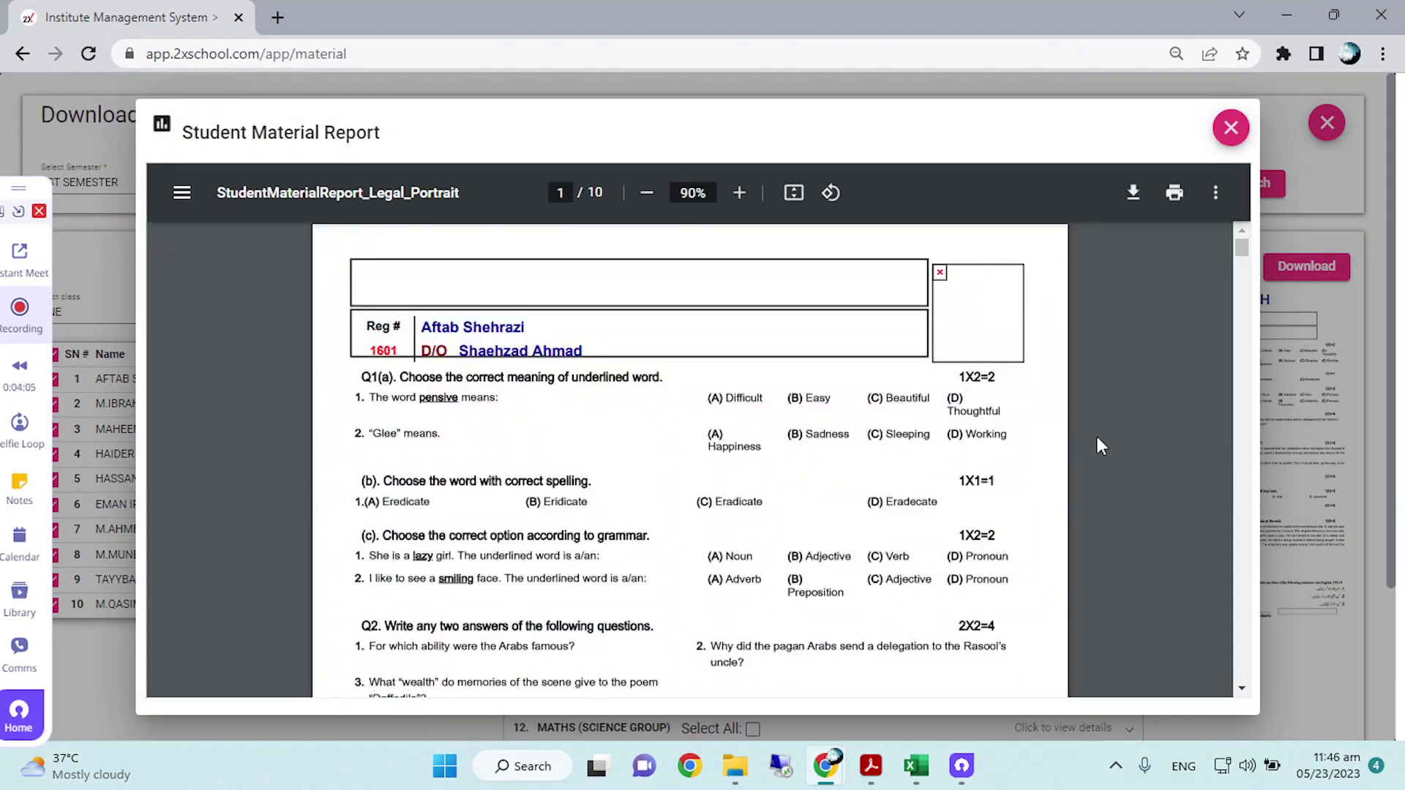
Step: Examine the legal-size English assessment report, including the student header, questions, footer and signature line of the first students' pages
scroll(1099, 445, "down", 2)
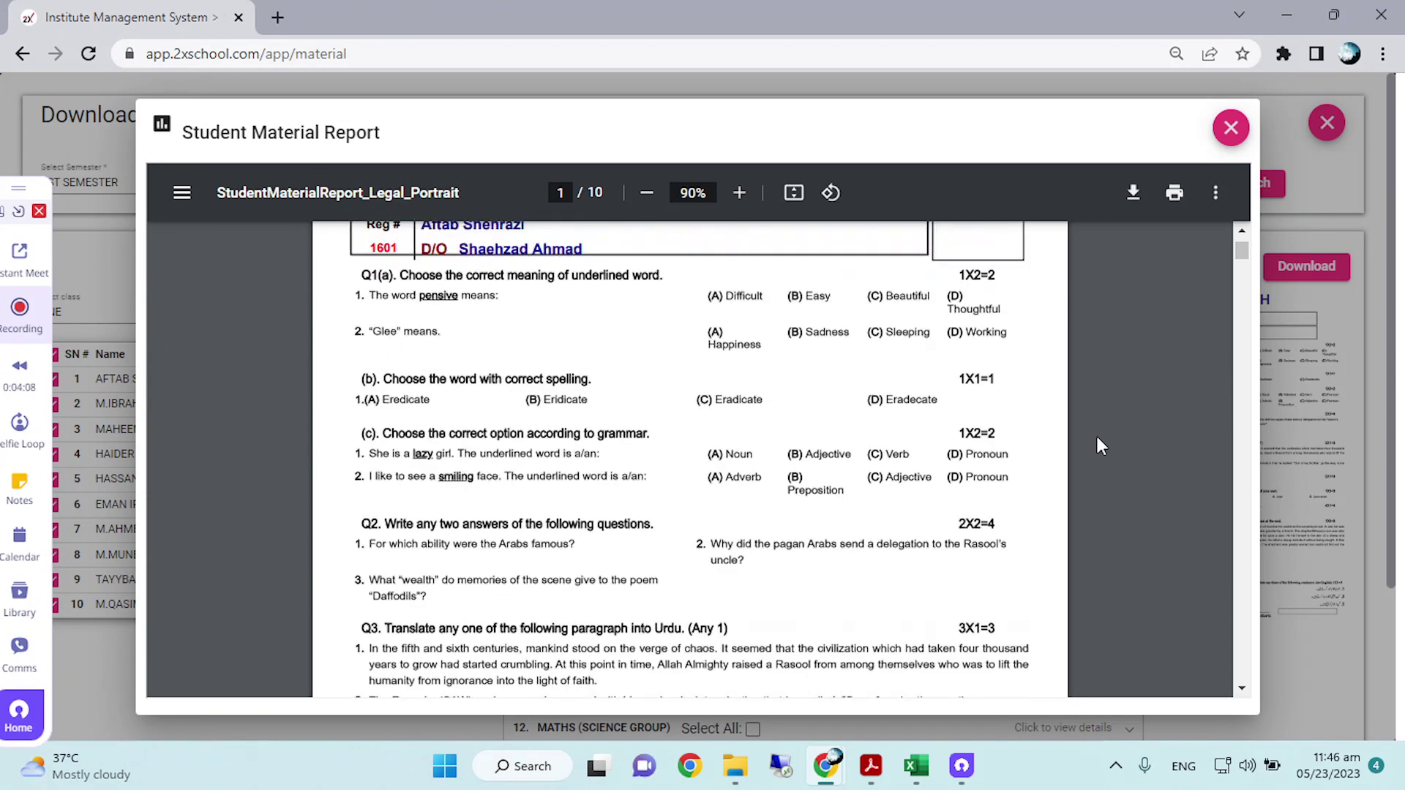
scroll(1098, 441, "down", 5)
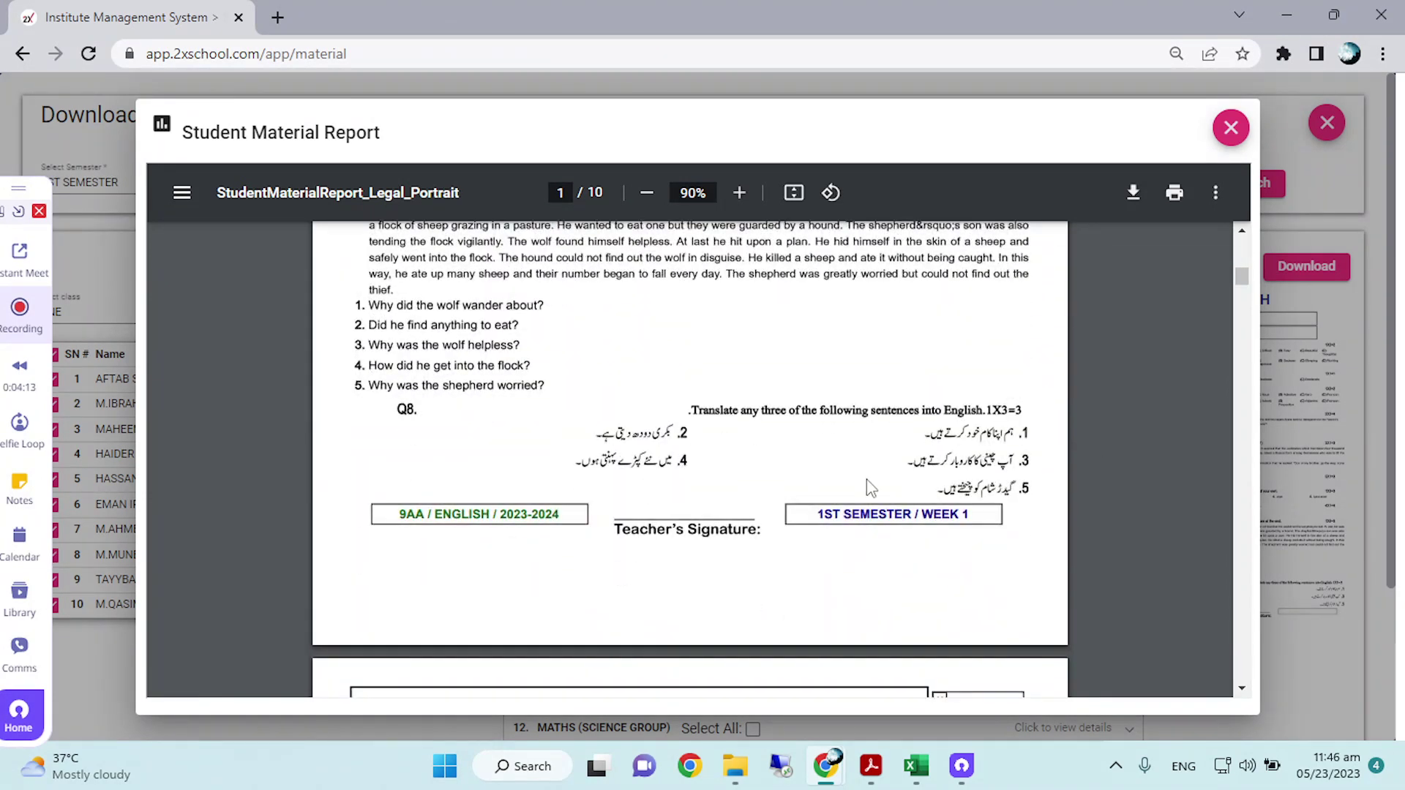
scroll(871, 488, "down", 3)
scroll(870, 489, "down", 8)
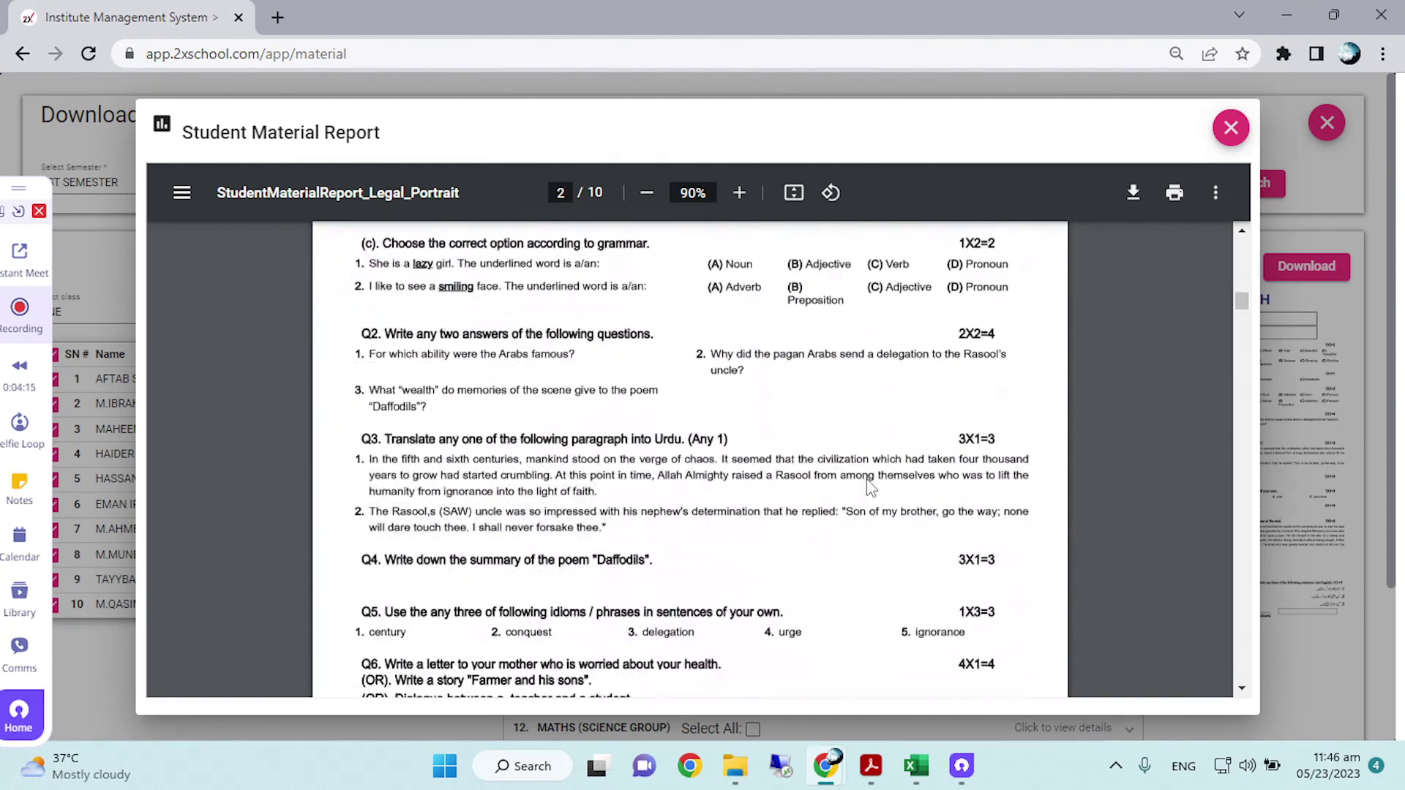
scroll(870, 489, "down", 5)
scroll(870, 489, "up", 3)
scroll(871, 489, "up", 10)
scroll(871, 488, "down", 10)
scroll(871, 489, "up", 8)
scroll(871, 489, "up", 2)
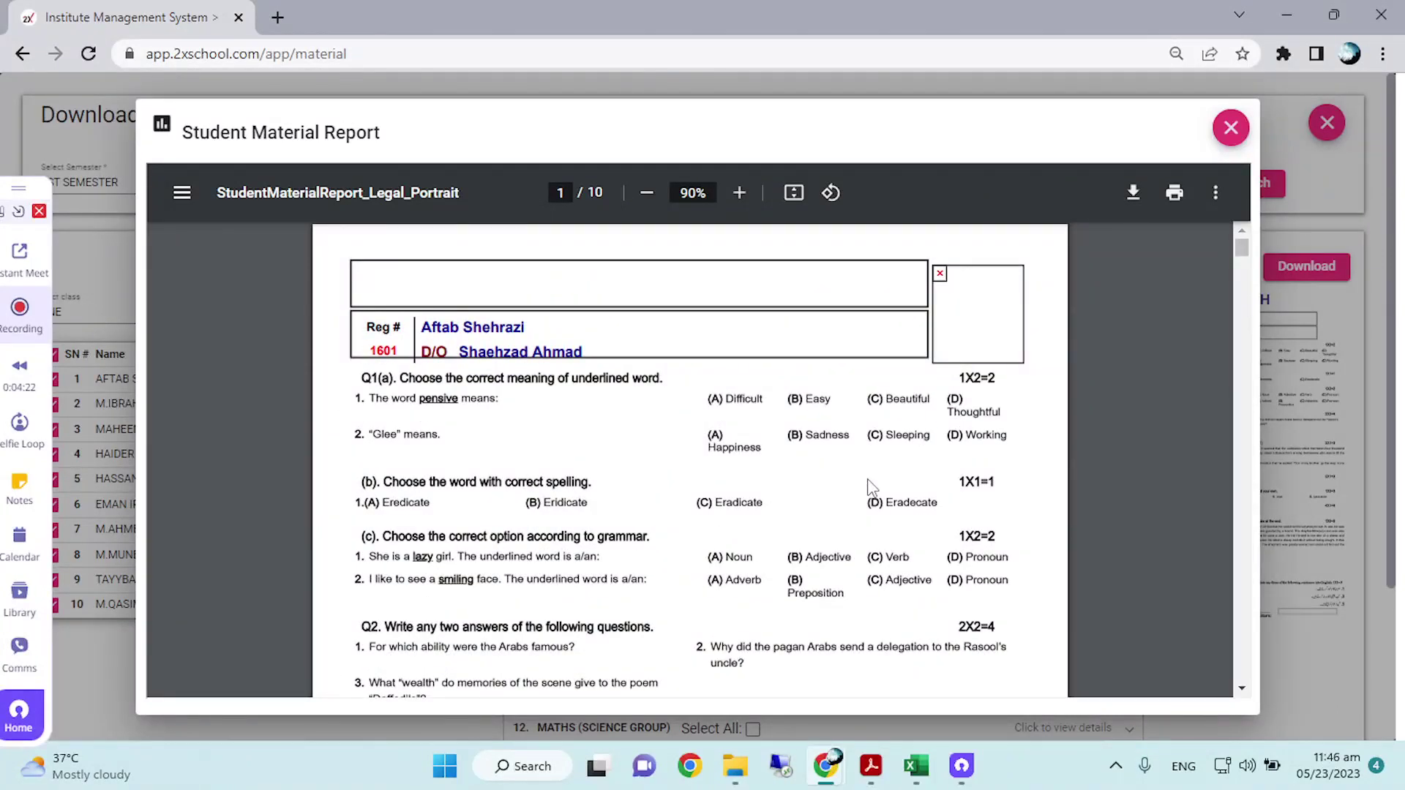
scroll(871, 489, "down", 2)
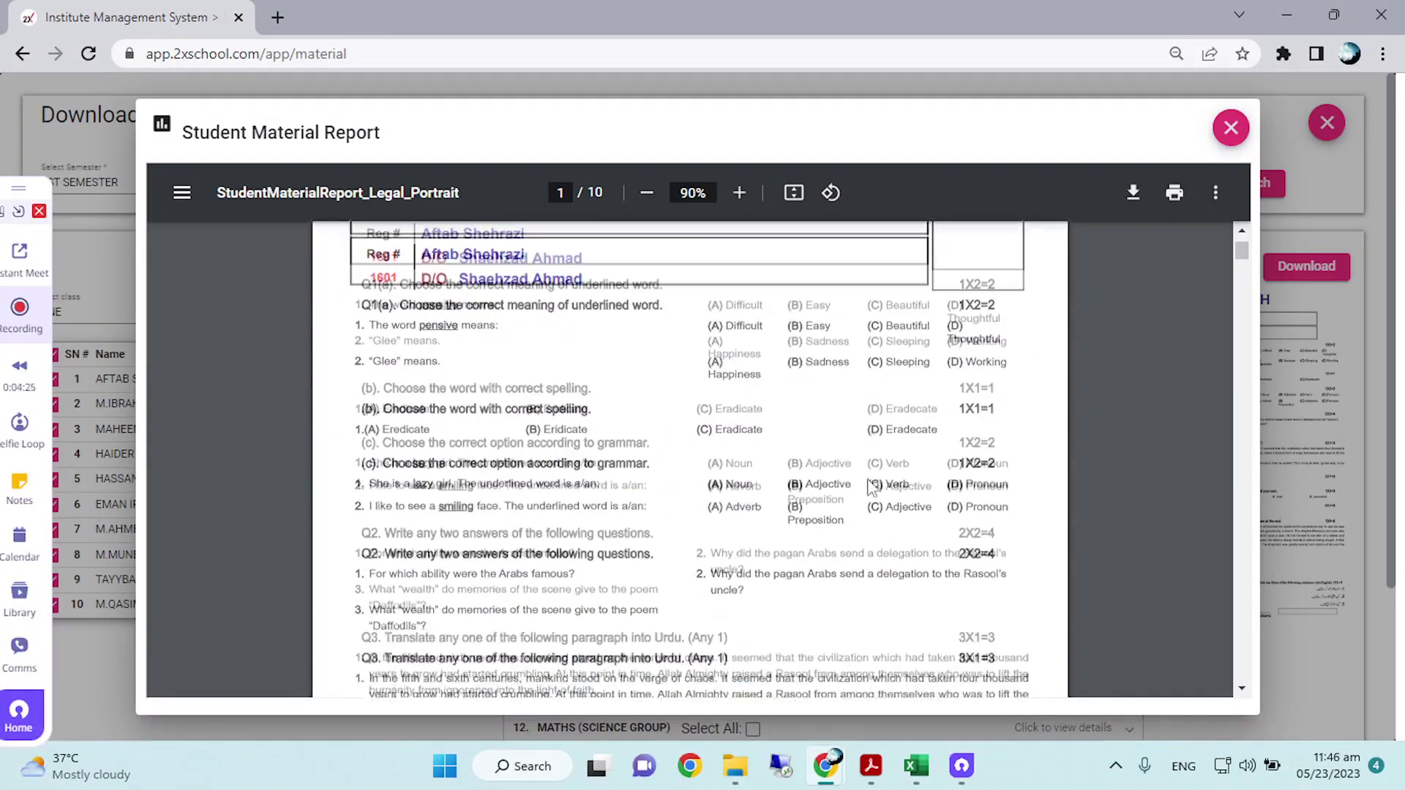
scroll(871, 489, "up", 2)
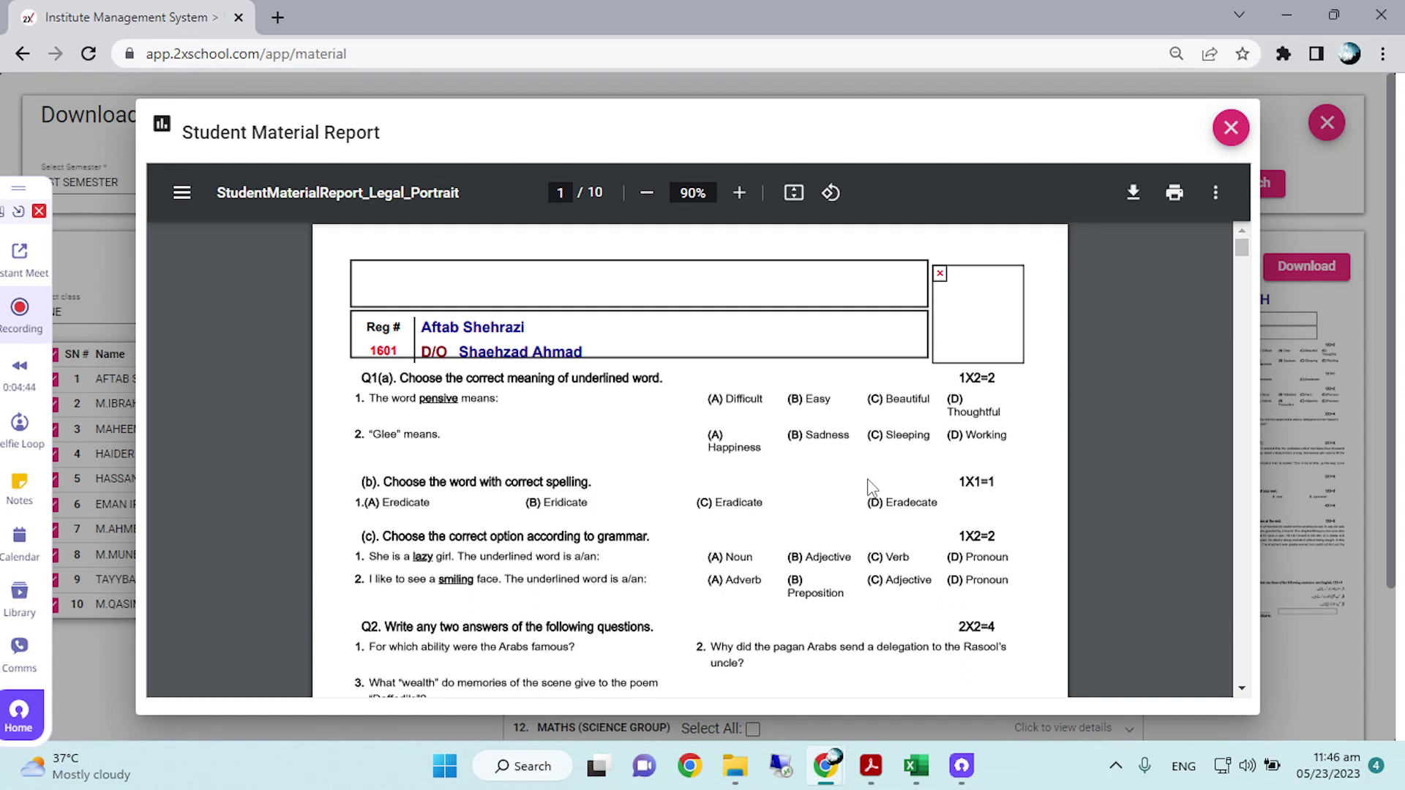
scroll(870, 489, "down", 5)
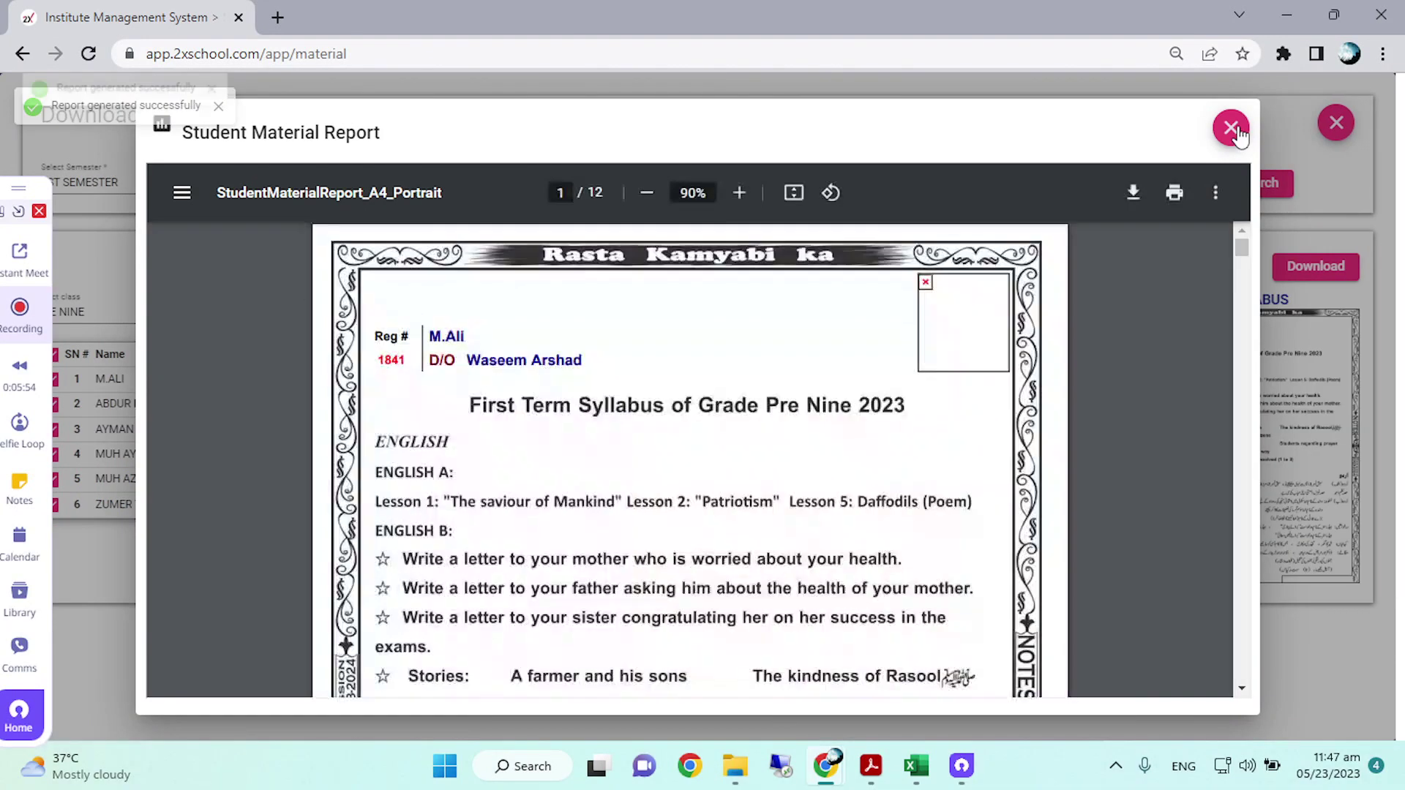
scroll(921, 414, "down", 10)
scroll(921, 414, "down", 10)
Step: Open Manage Images Setup and look over the branch's school name, logo and school building images
left_click(94, 597)
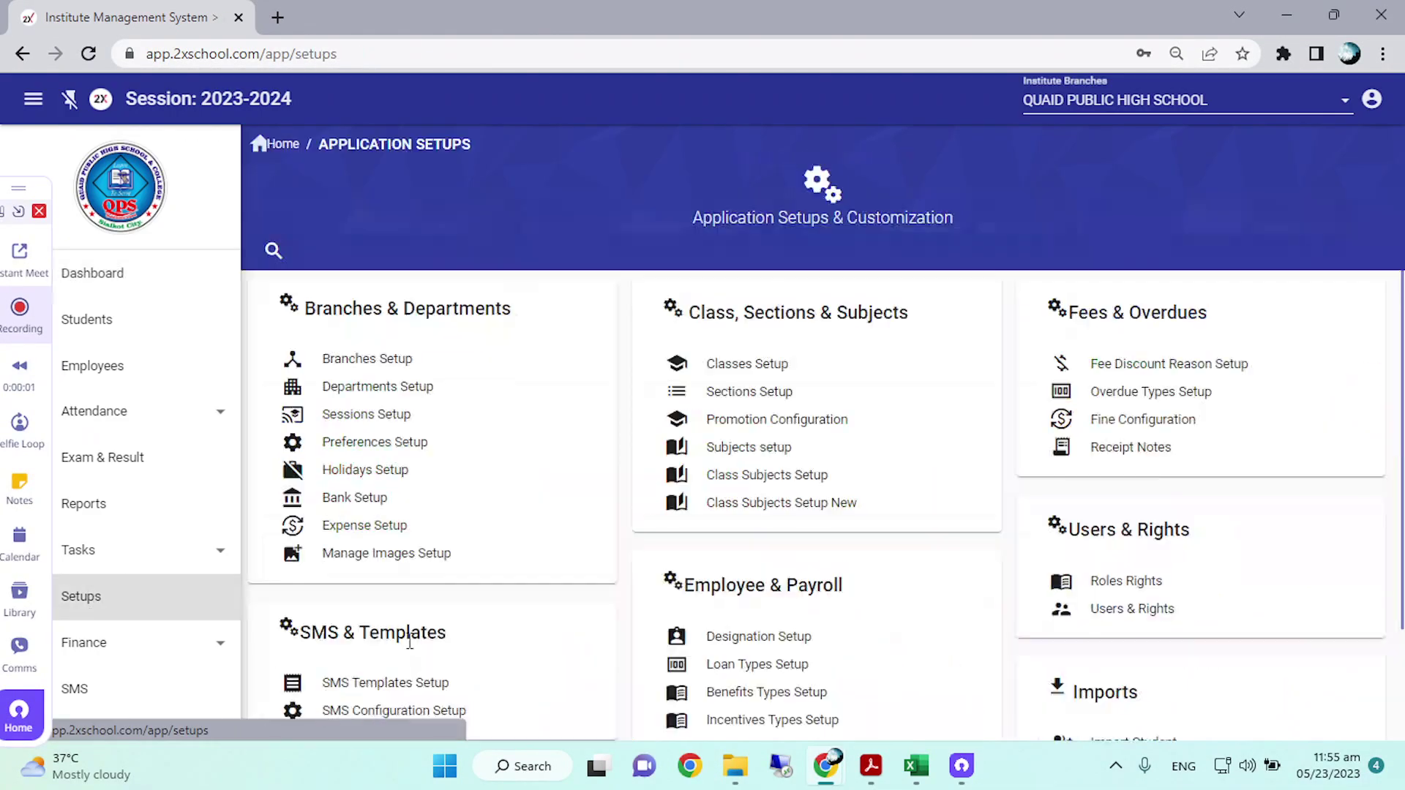
left_click(393, 560)
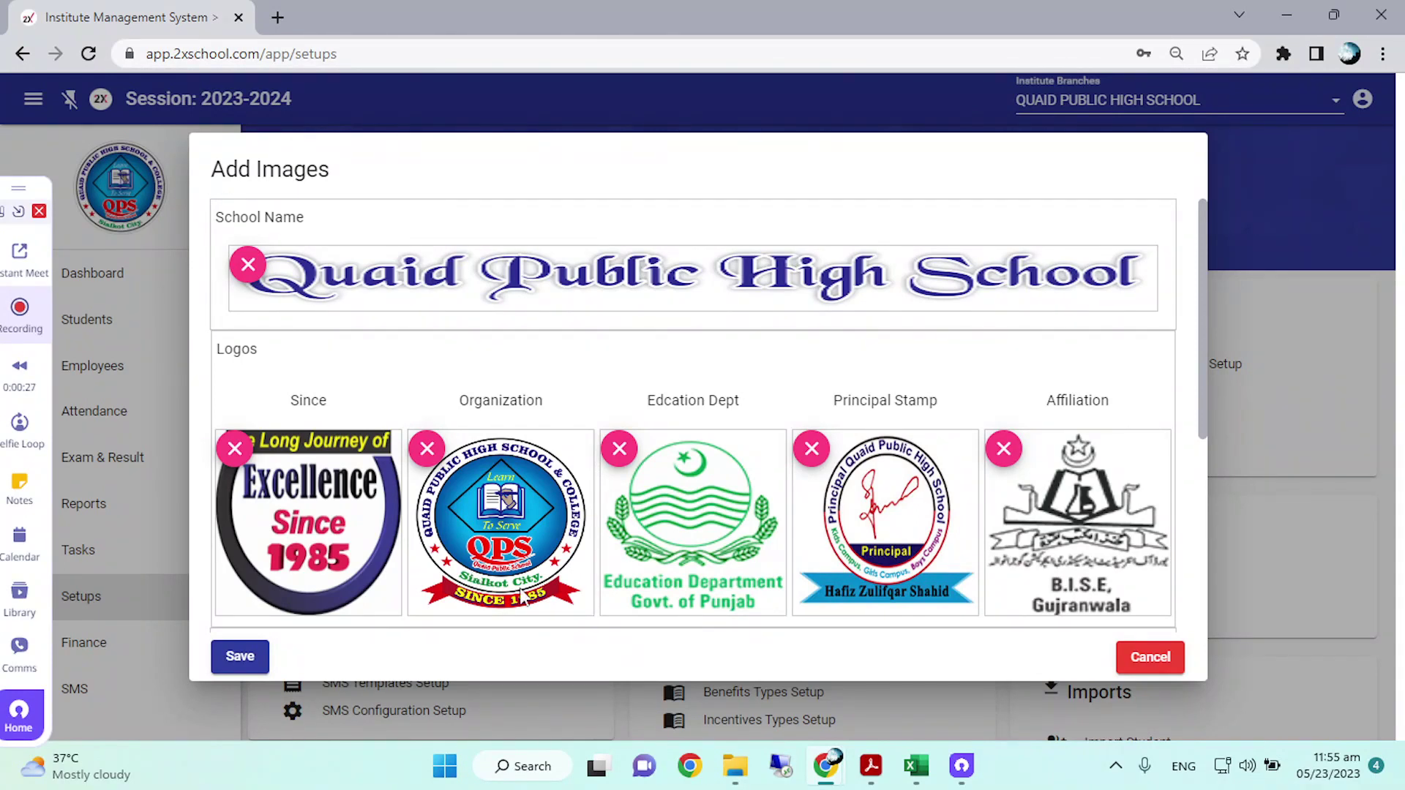
scroll(512, 589, "down", 4)
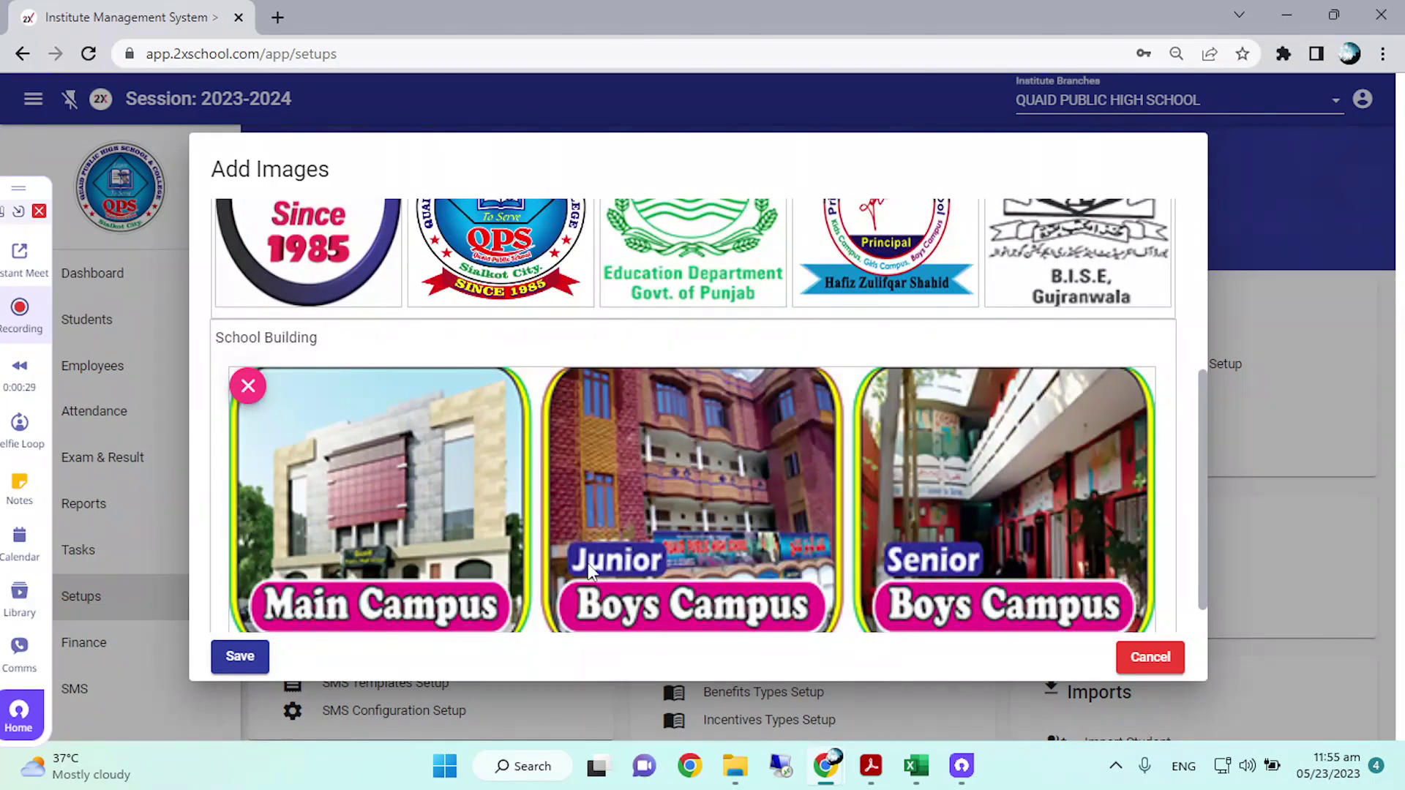
scroll(520, 590, "up", 4)
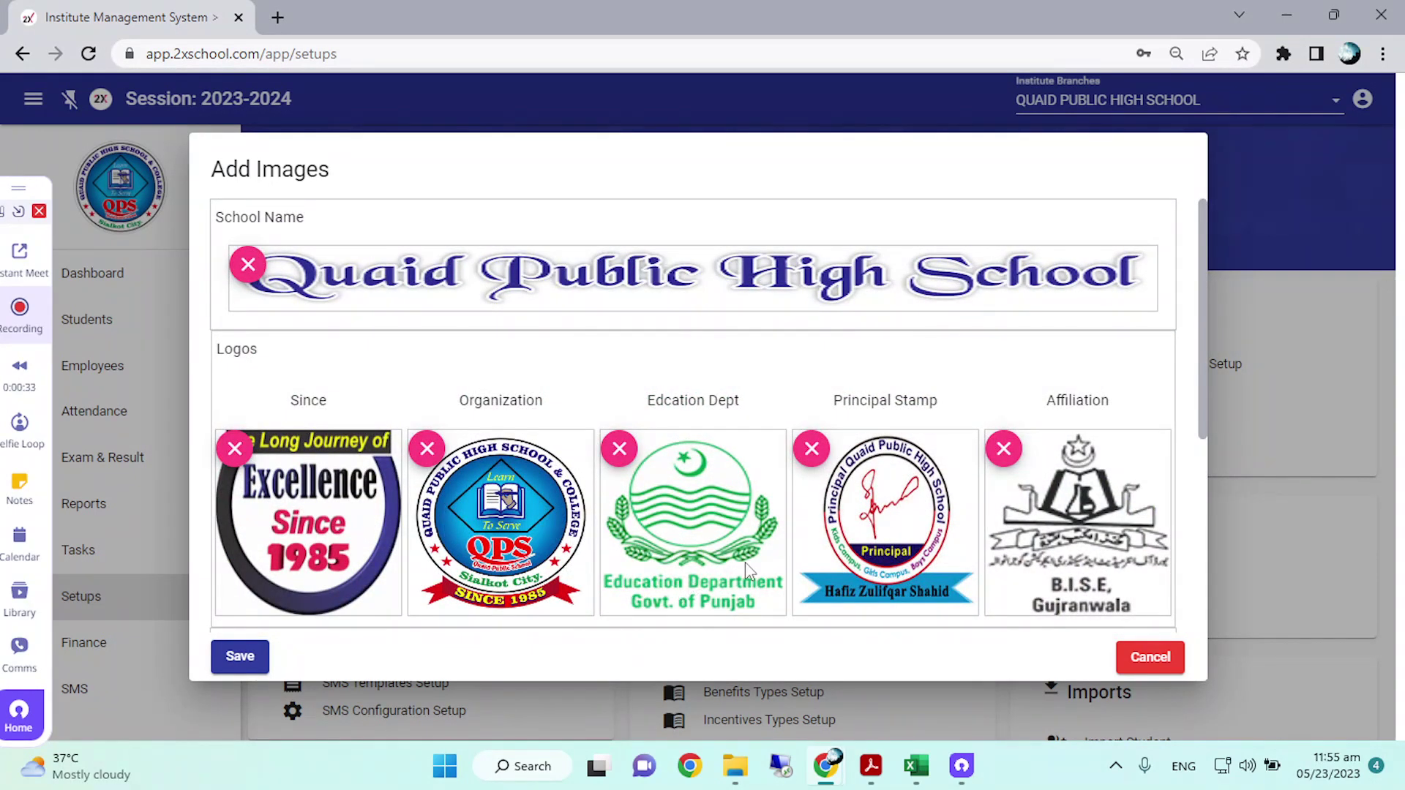
scroll(748, 570, "down", 2)
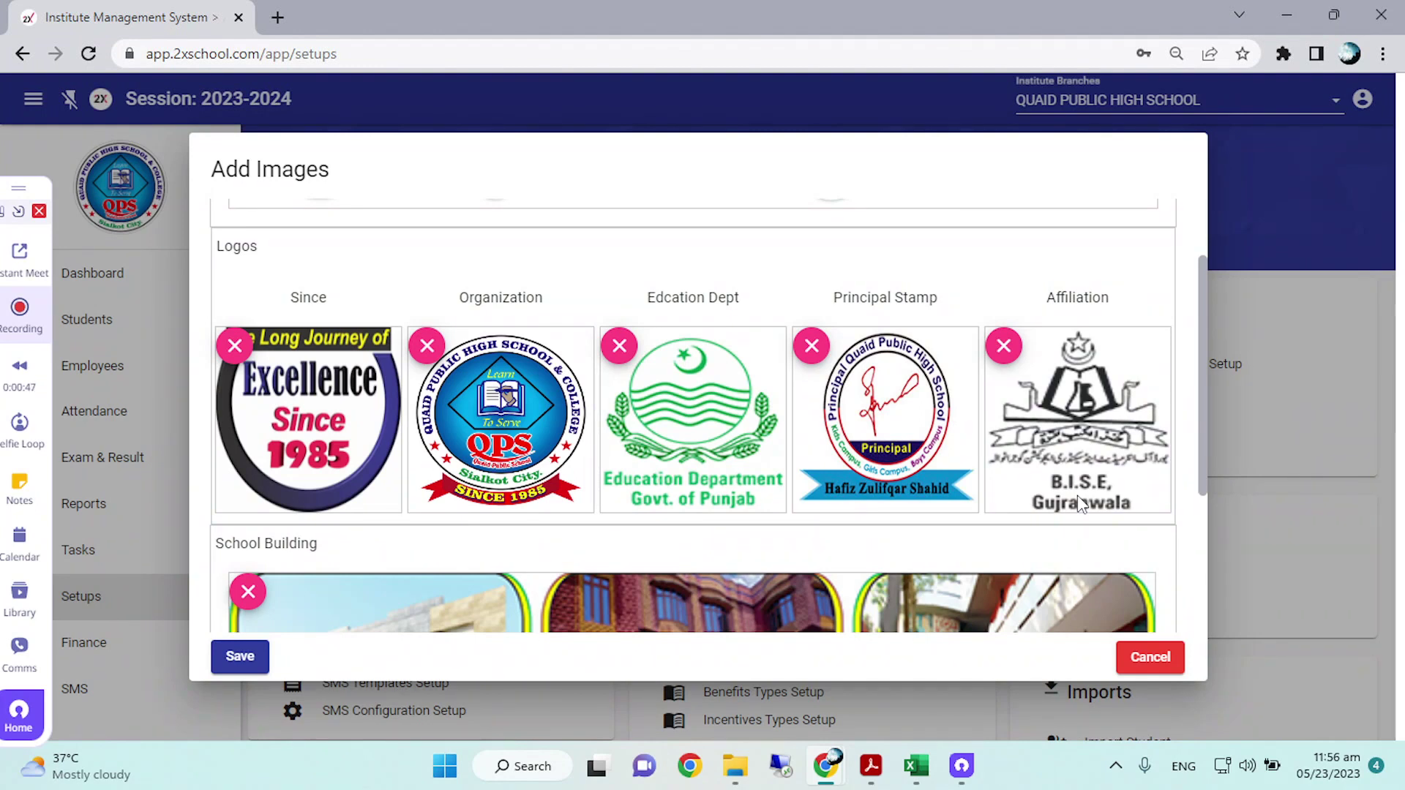
scroll(1079, 505, "down", 2)
scroll(791, 431, "down", 2)
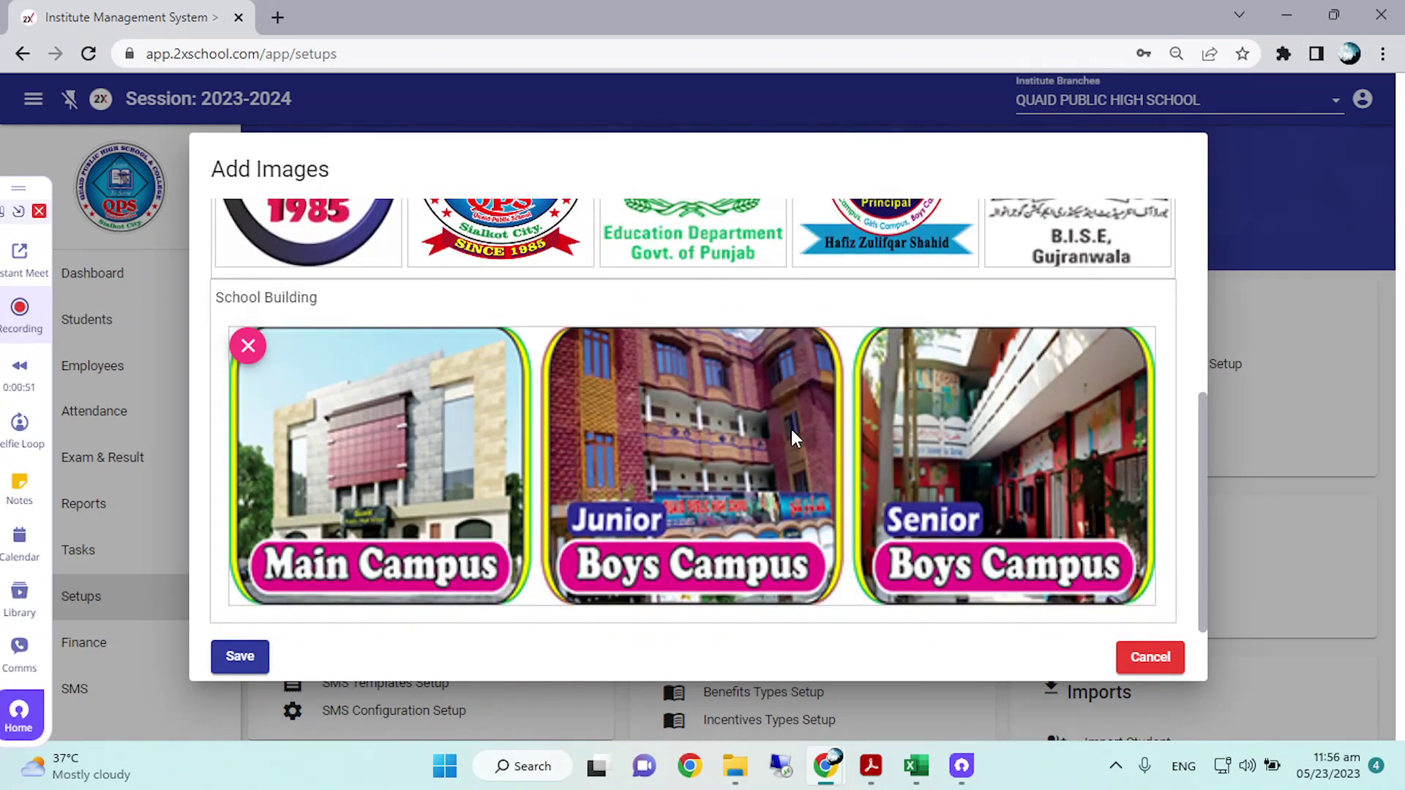